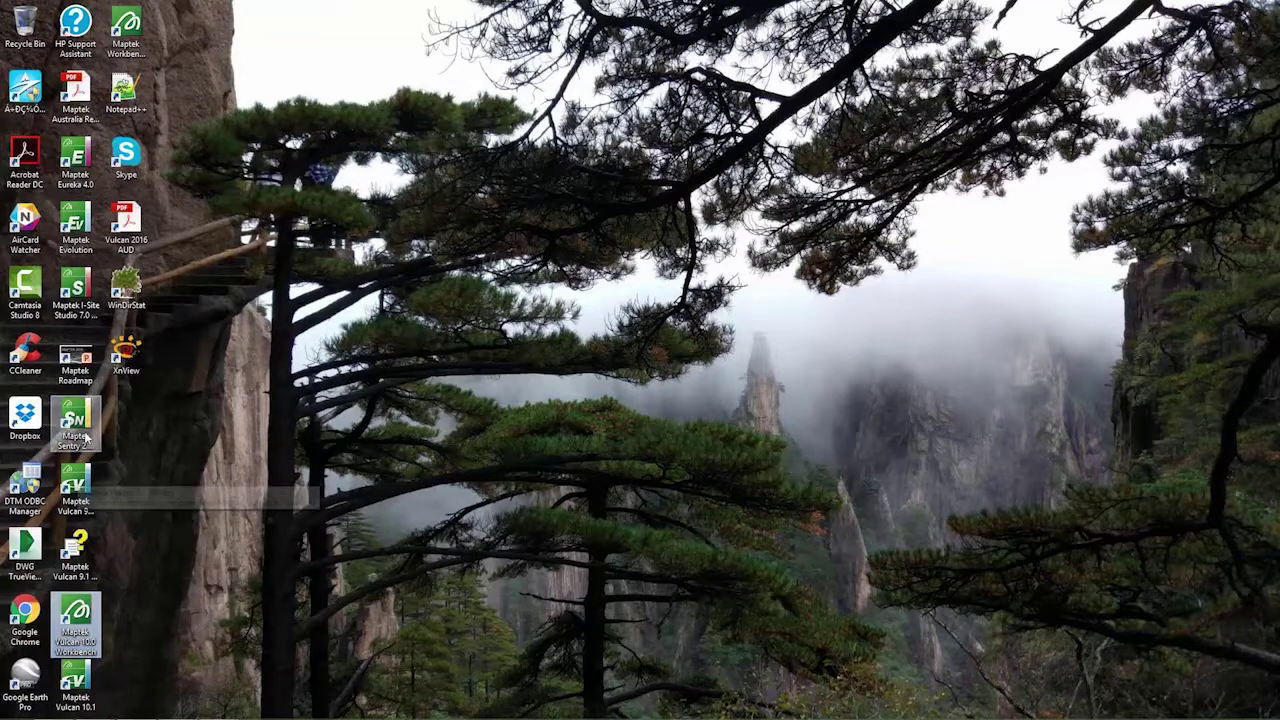
Launch Maptek Vulcan 10.1 so the Workbench start page lists the Vulcan10_1_VDA folder.
double_click(75, 685)
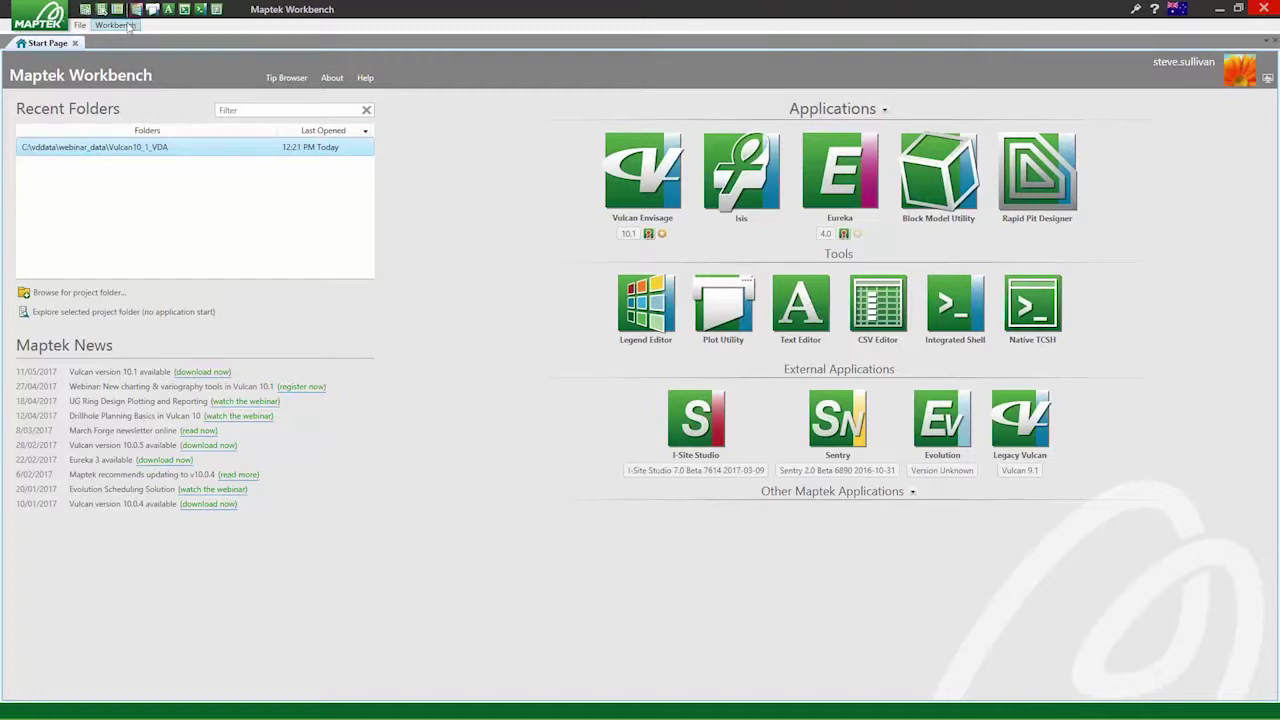
Start Vulcan Envisage and open the Data Analyser full-screen with an empty project.
click(650, 172)
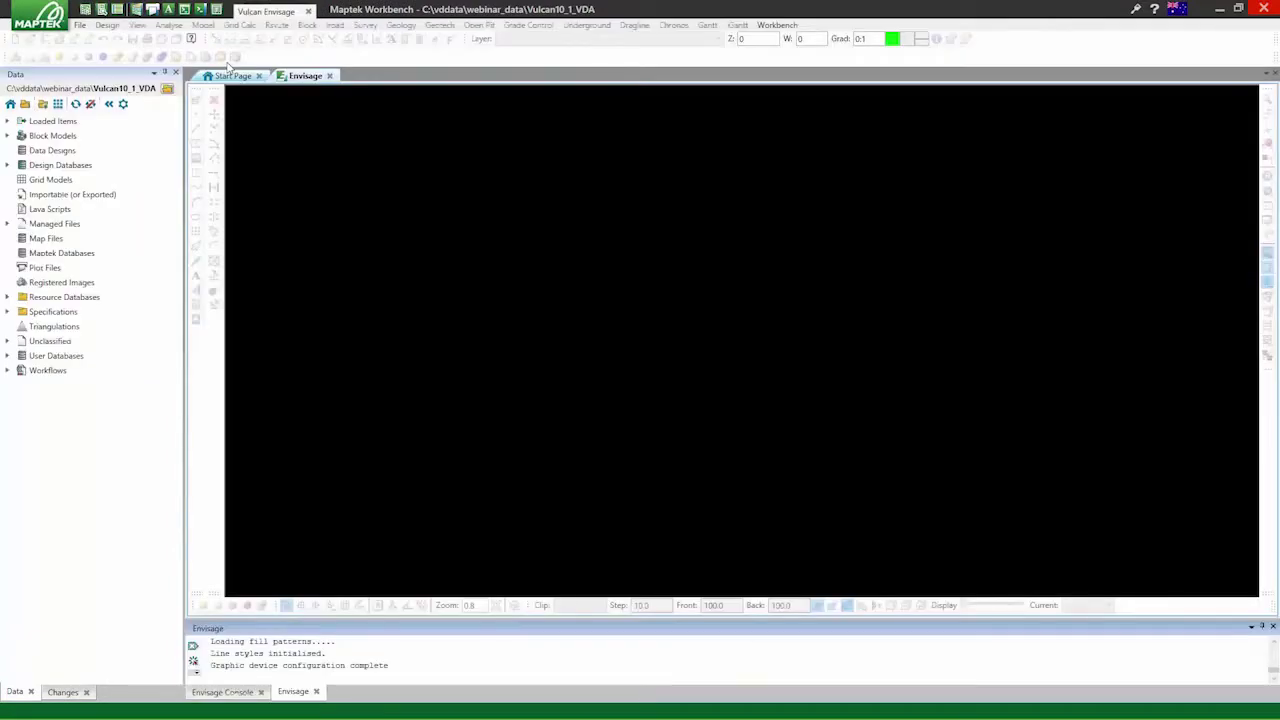
click(168, 25)
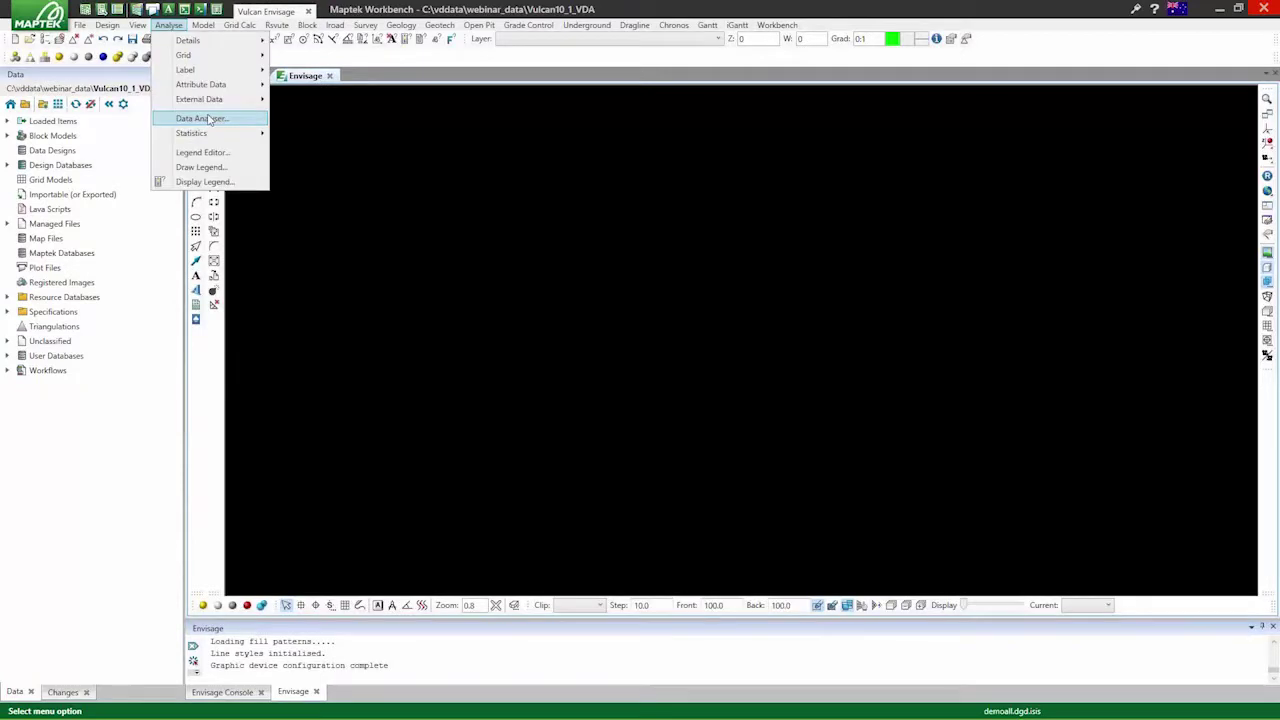
click(208, 118)
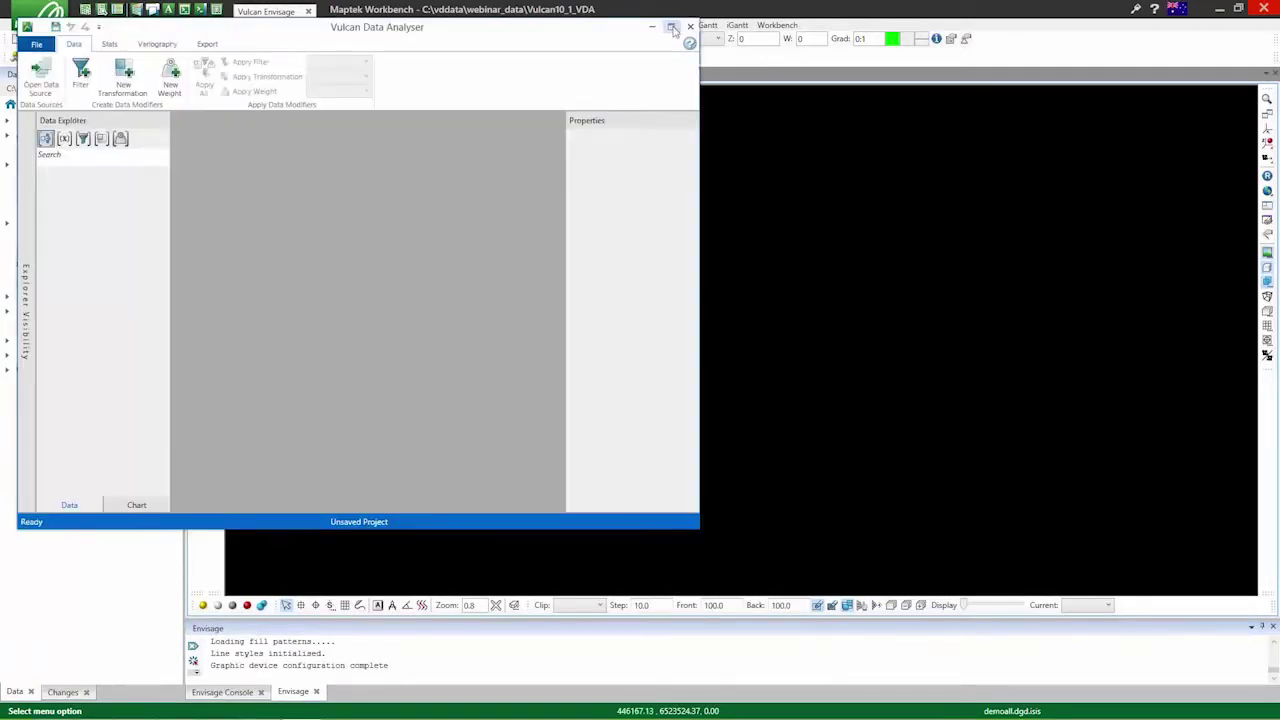
click(672, 28)
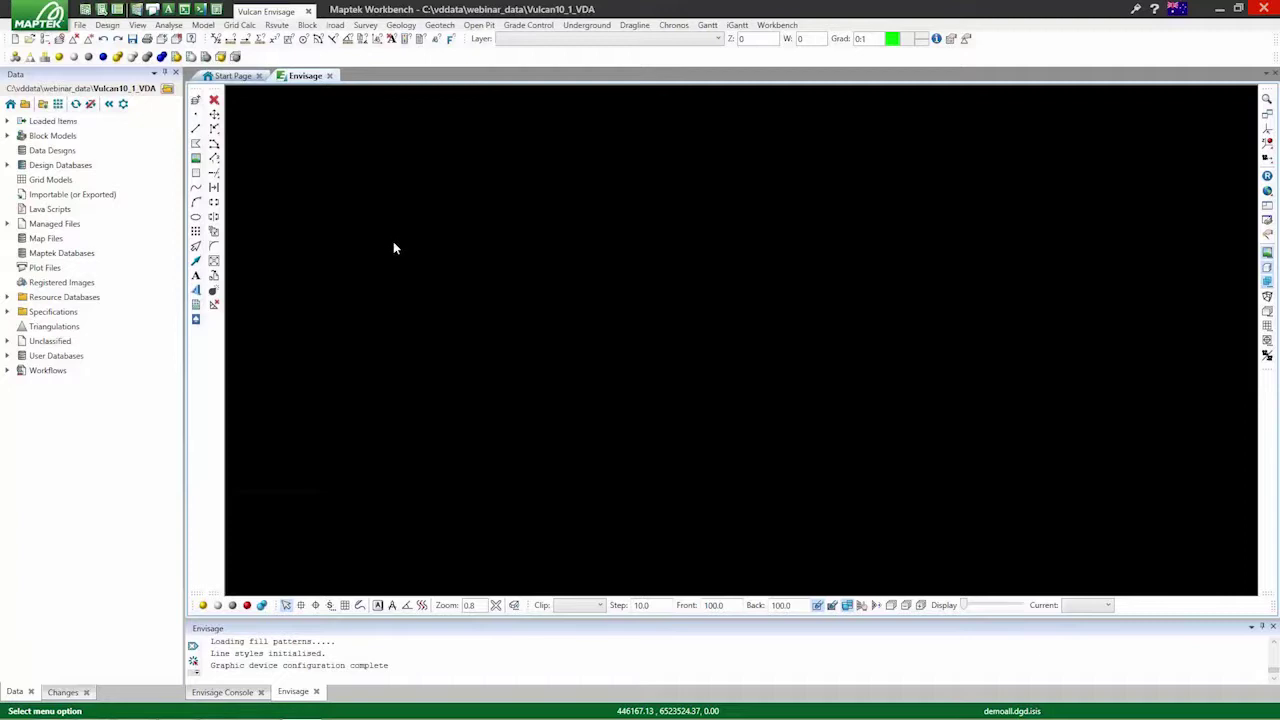
key(alt+Tab)
key(alt+Tab)
key(alt+Tab)
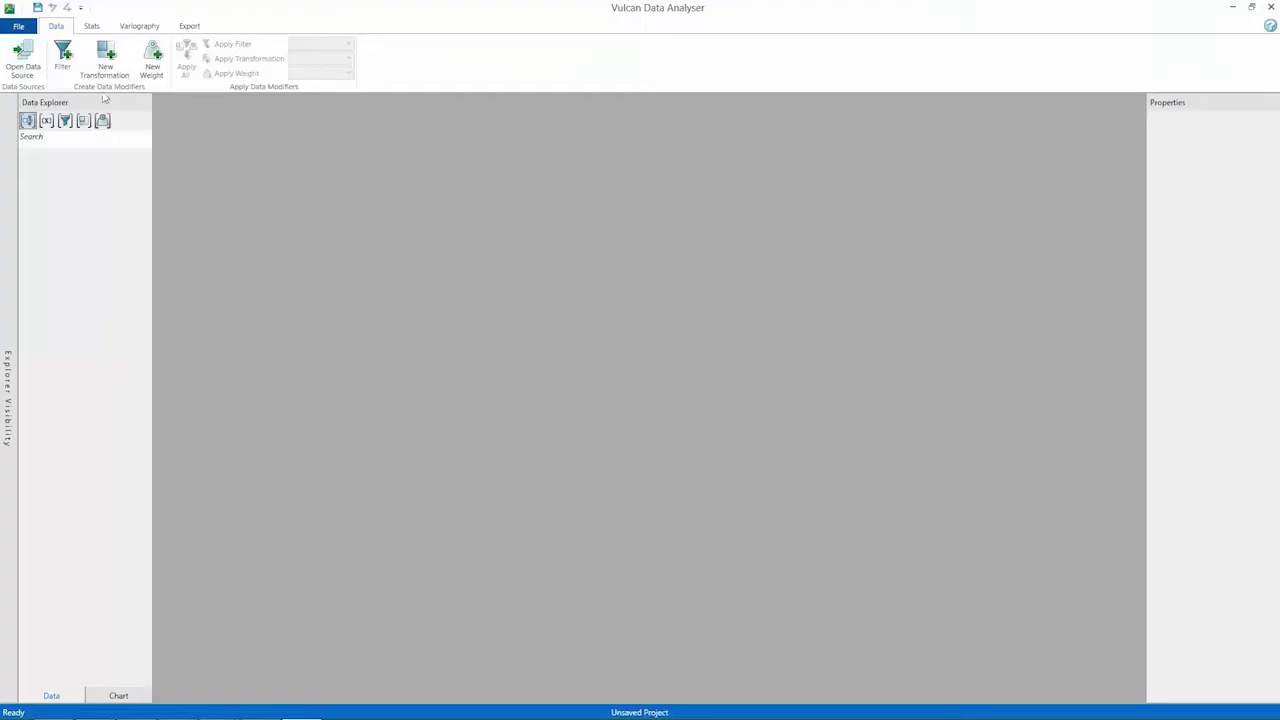
Load demo.cmp.isis as the data source and select the CU field for variography.
click(19, 65)
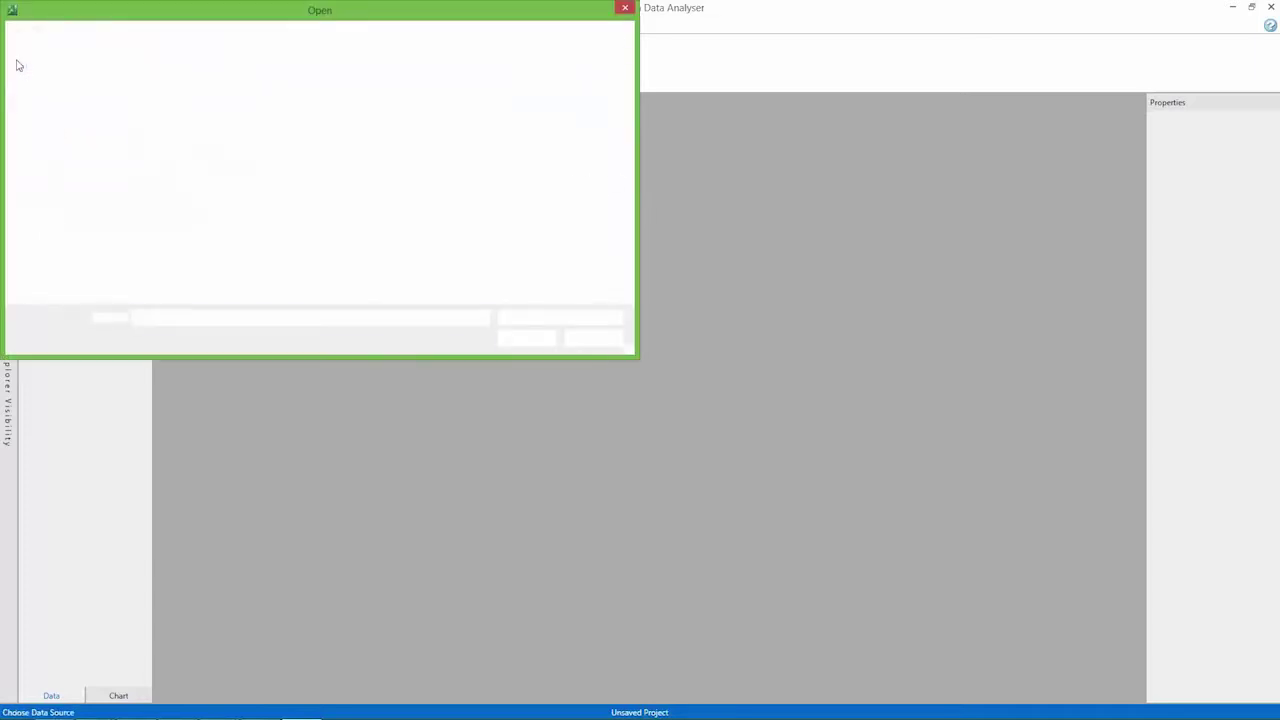
click(305, 110)
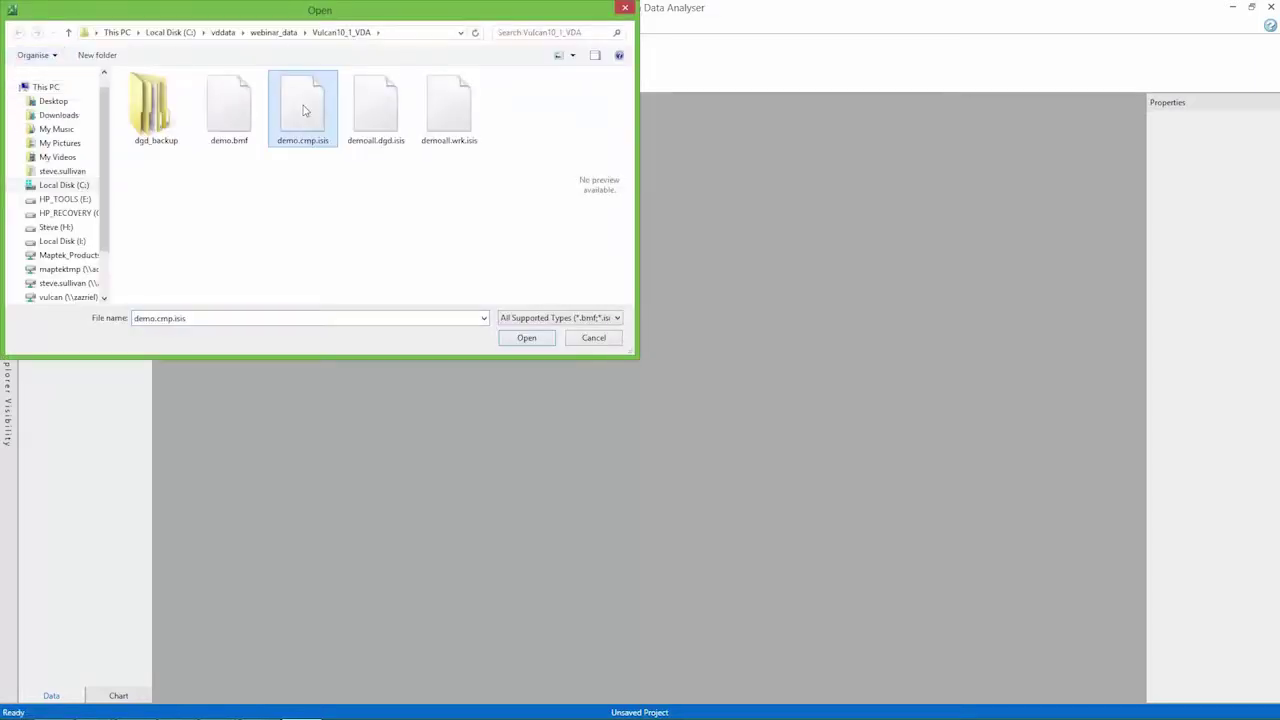
click(530, 340)
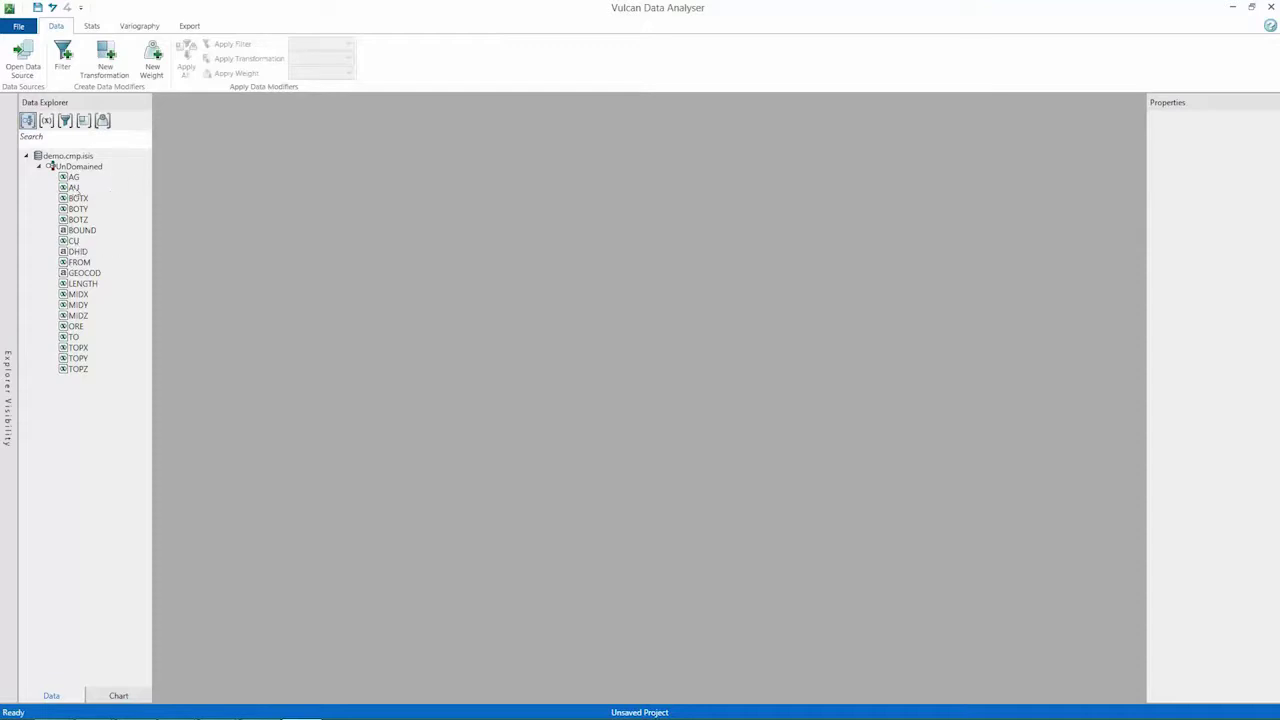
click(74, 242)
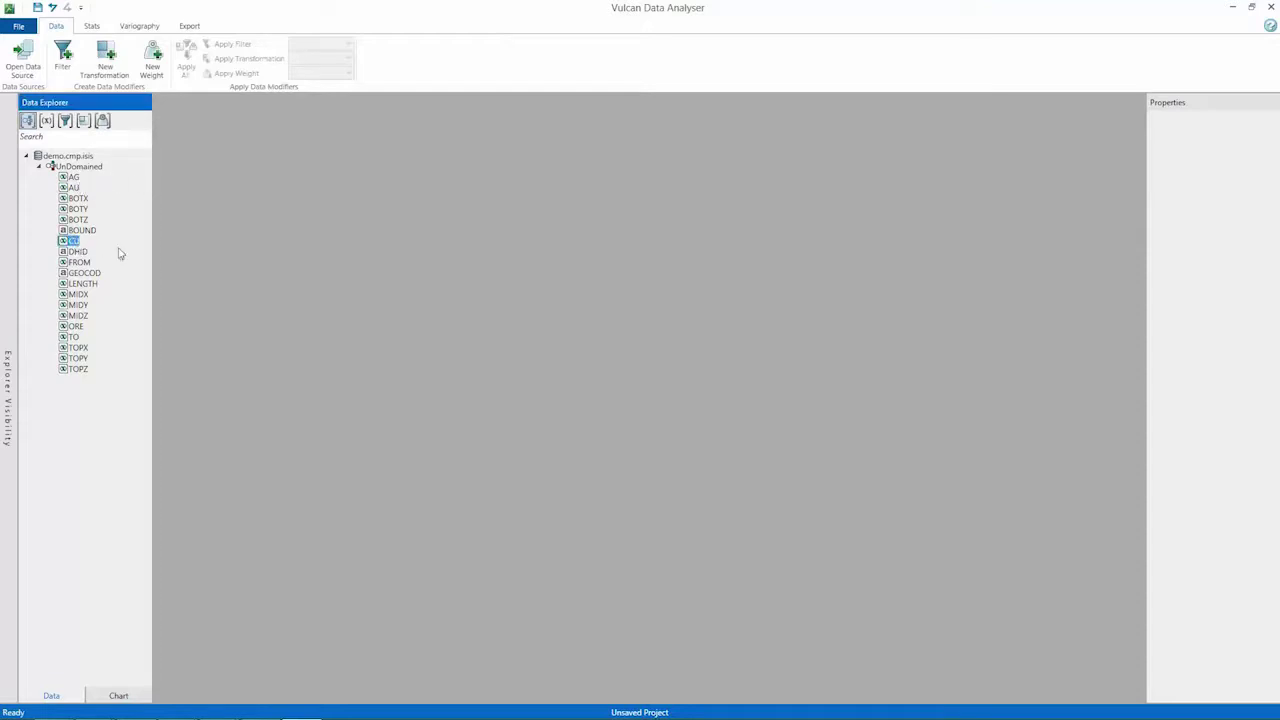
click(140, 26)
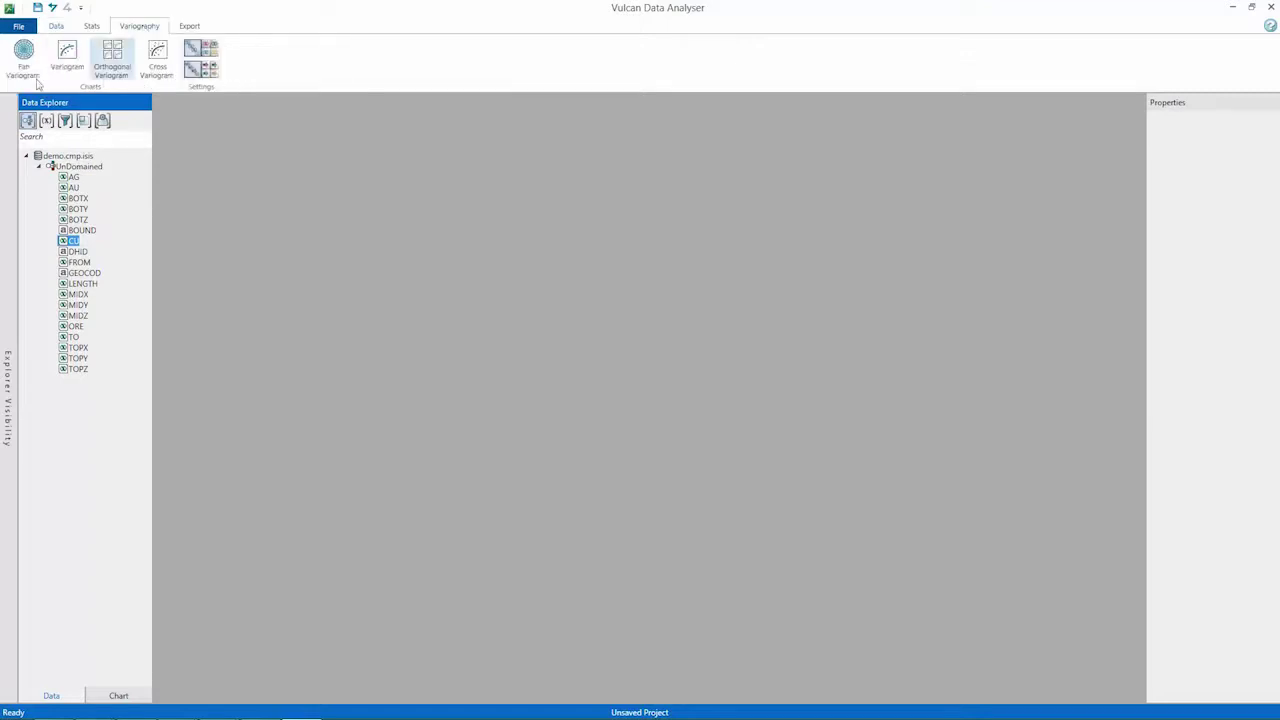
Generate a fan variogram of CU with a lag size of 25.
click(23, 56)
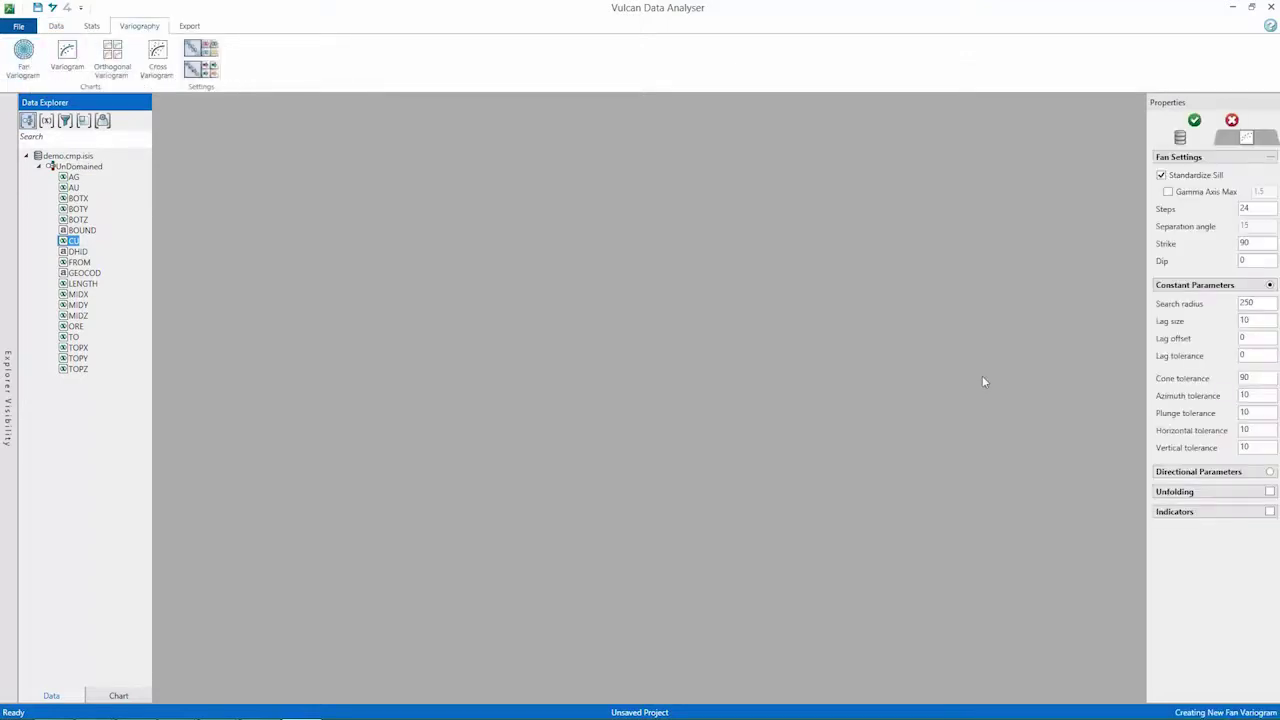
double_click(1259, 320)
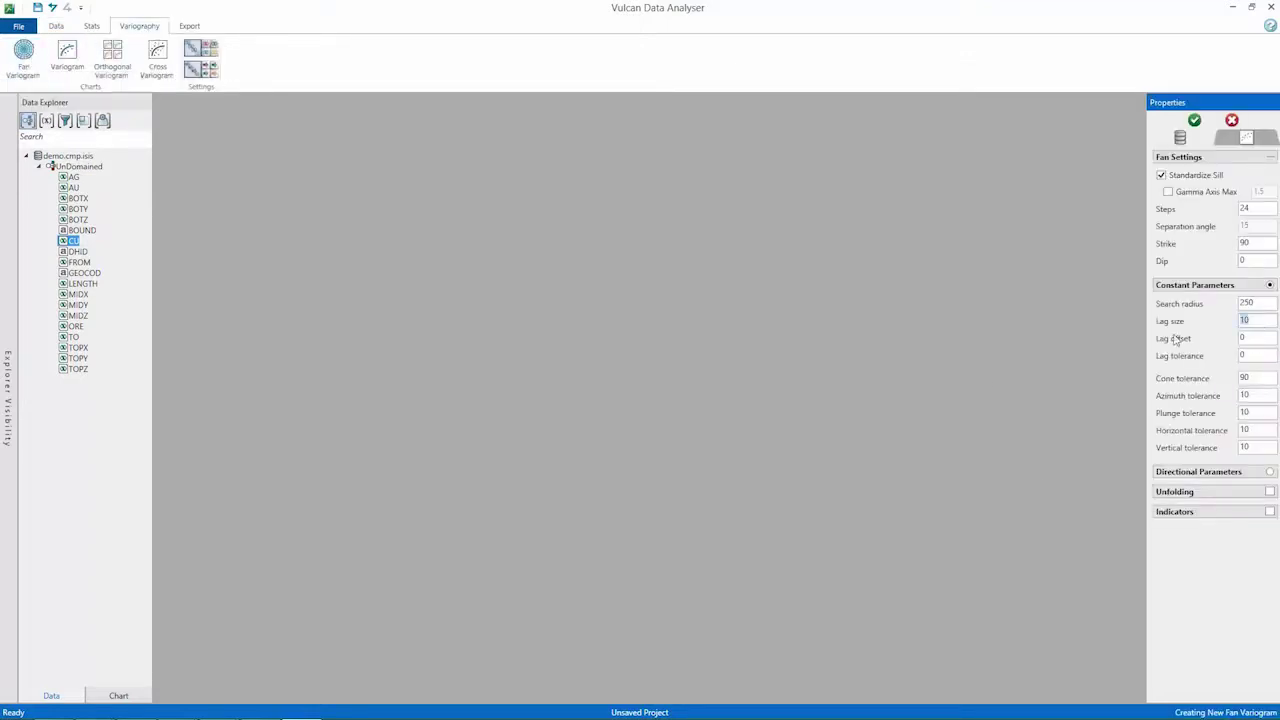
text(25)
click(1195, 121)
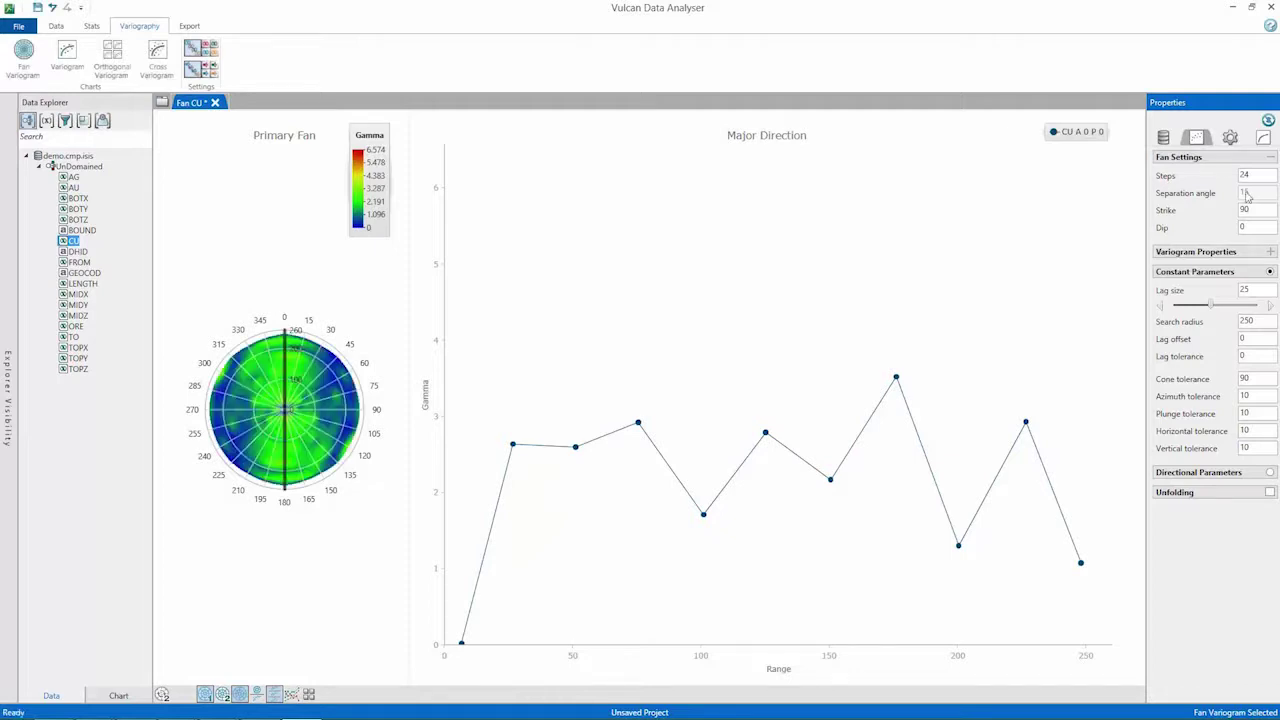
Set the variogram mode to Pairwise Relative and label the pair counts.
click(1240, 252)
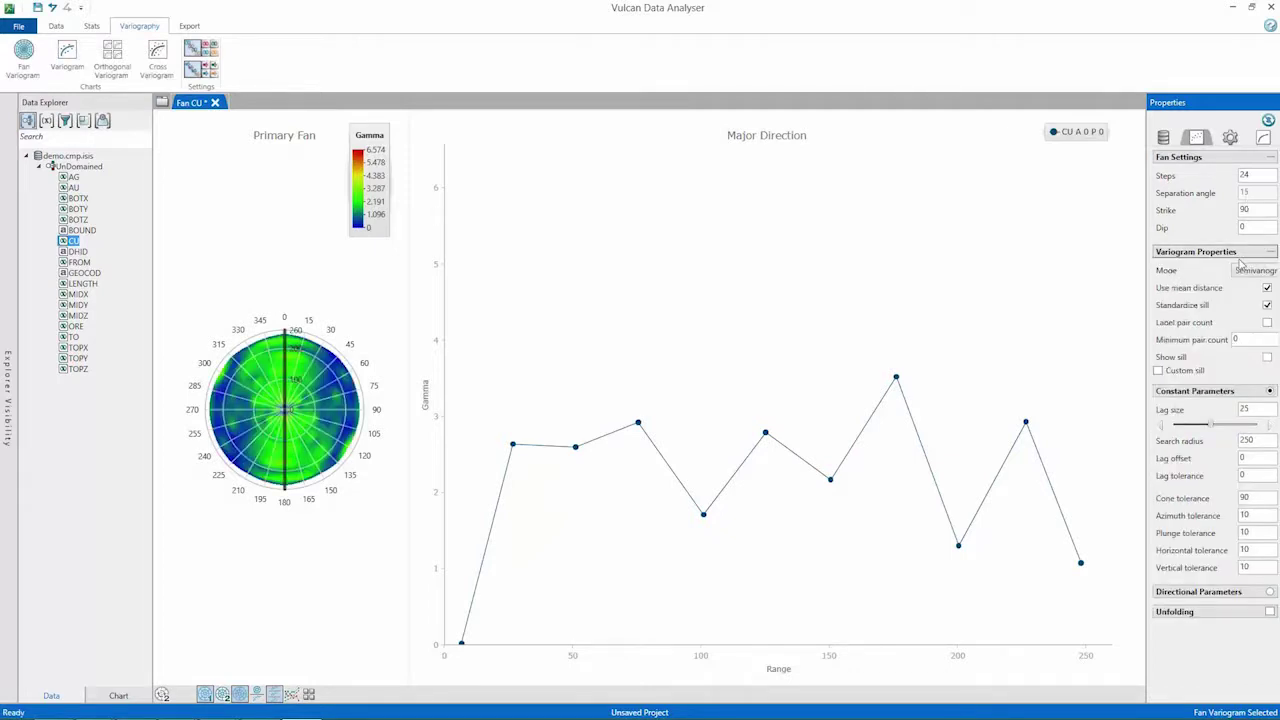
click(1250, 270)
click(1234, 343)
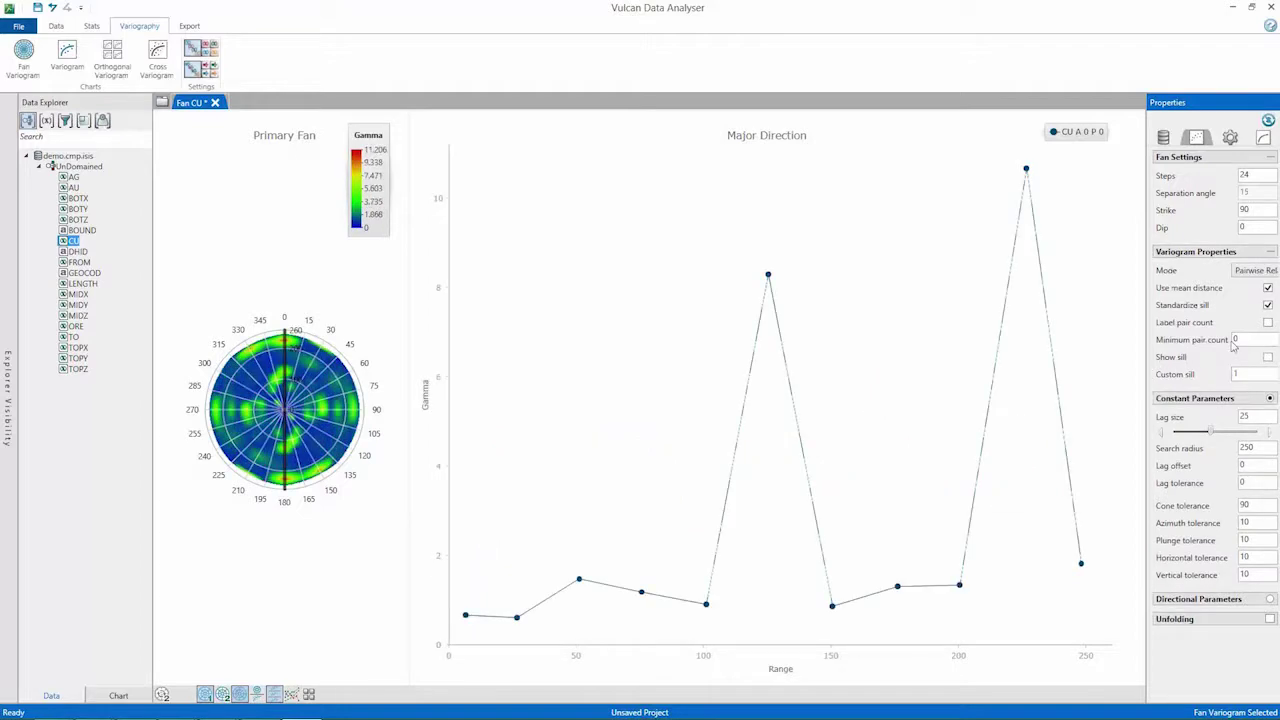
click(1267, 322)
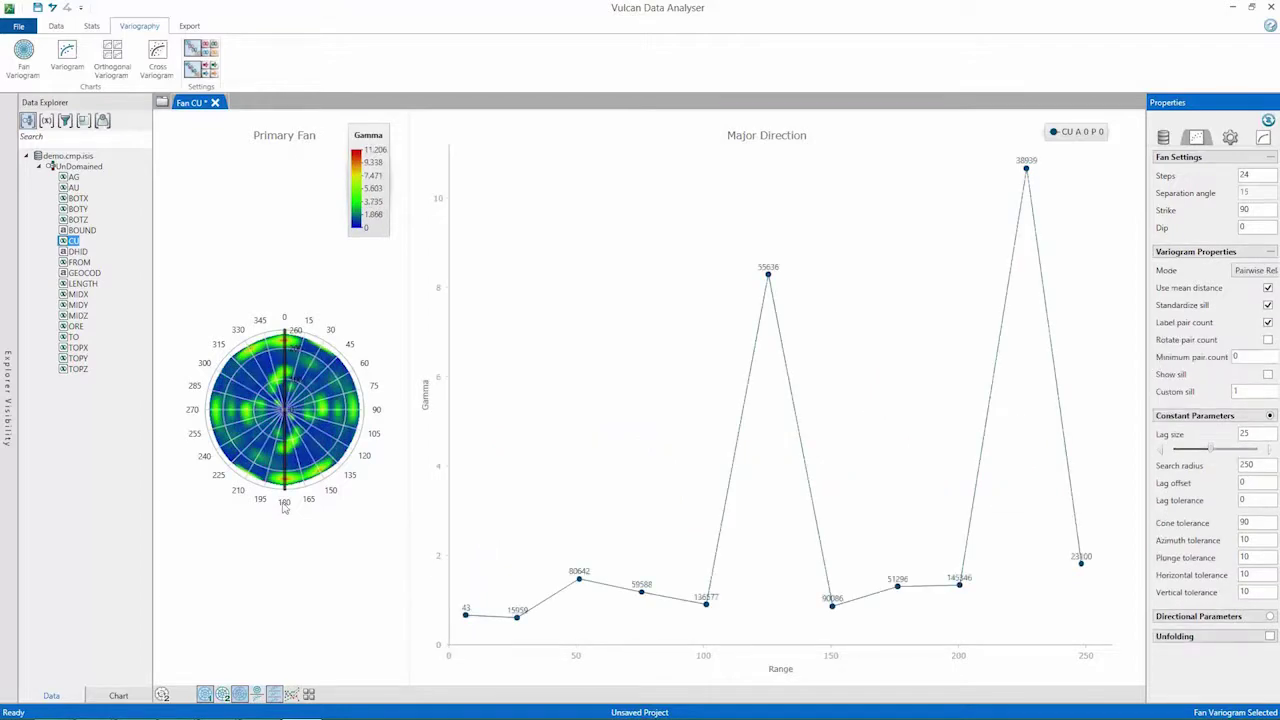
Set the fan's major direction to azimuth 120.
click(293, 490)
click(337, 477)
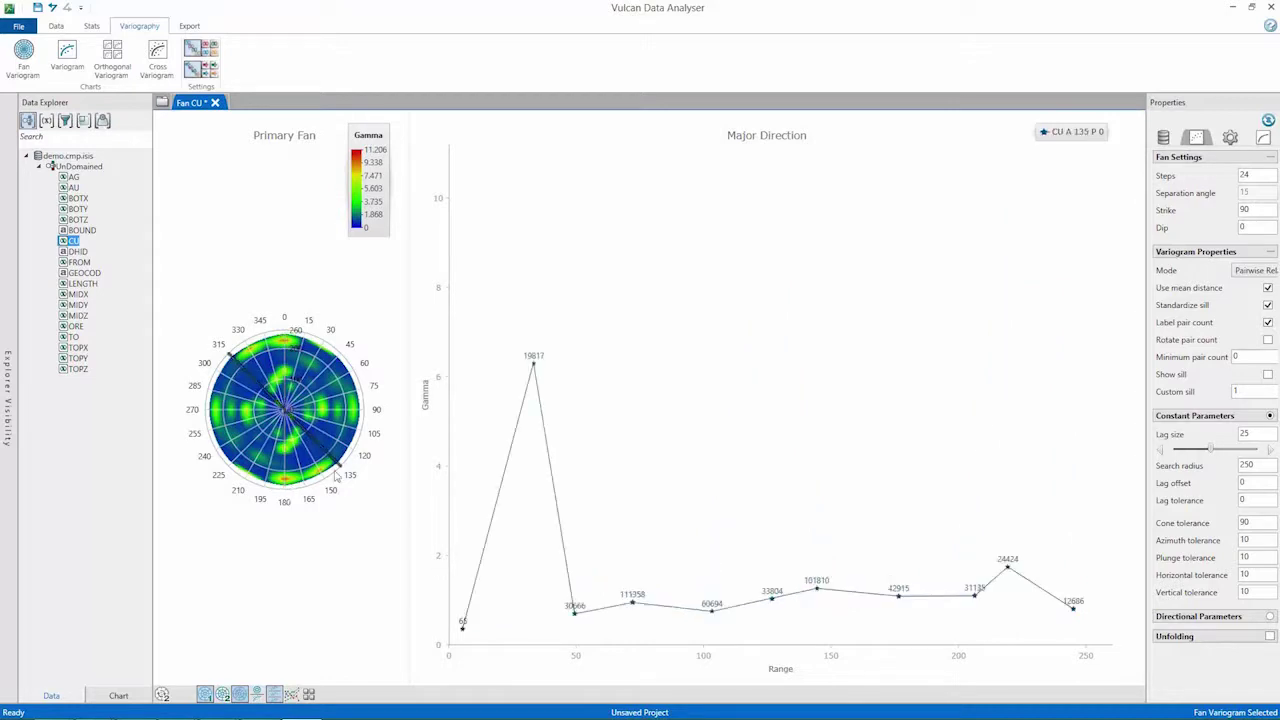
click(364, 452)
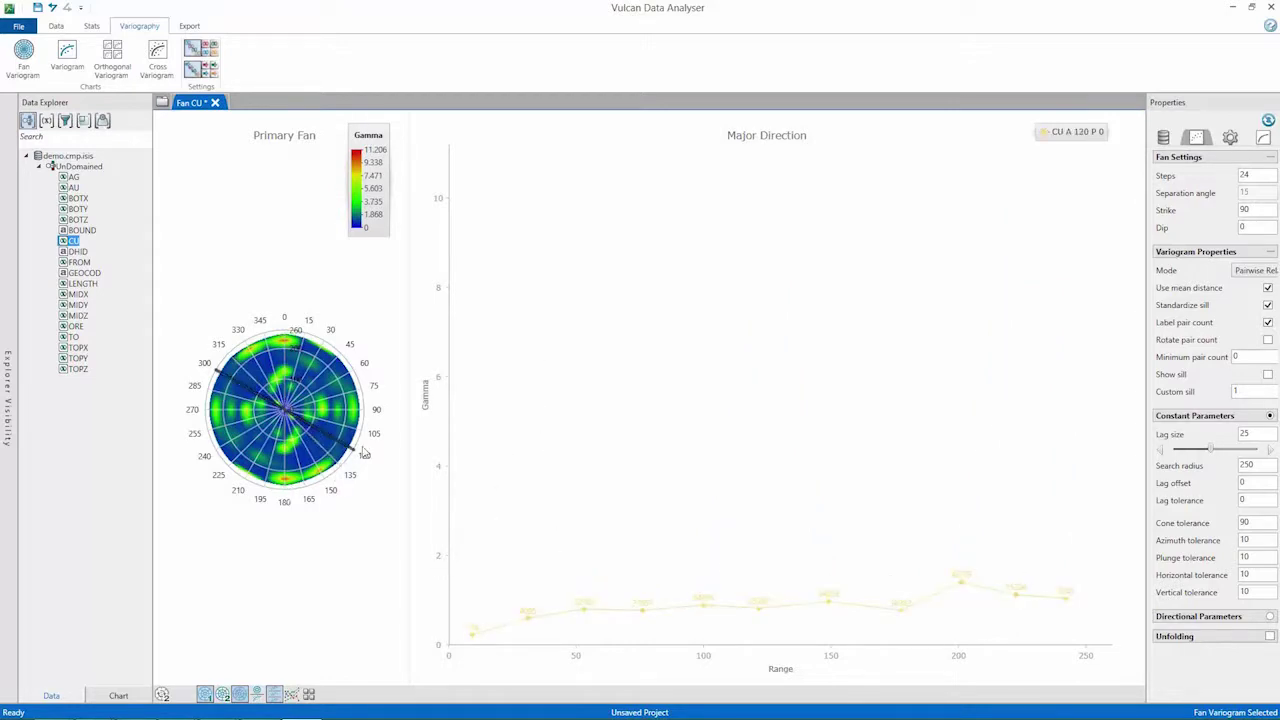
click(372, 428)
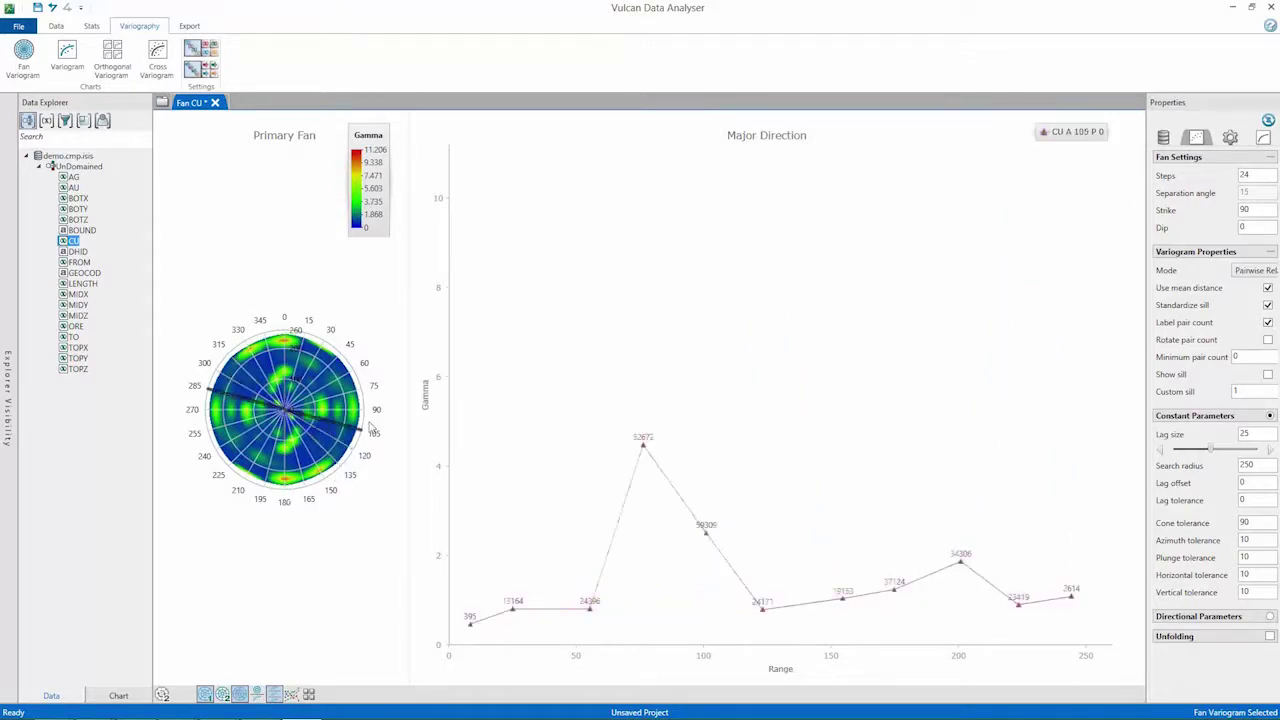
click(376, 410)
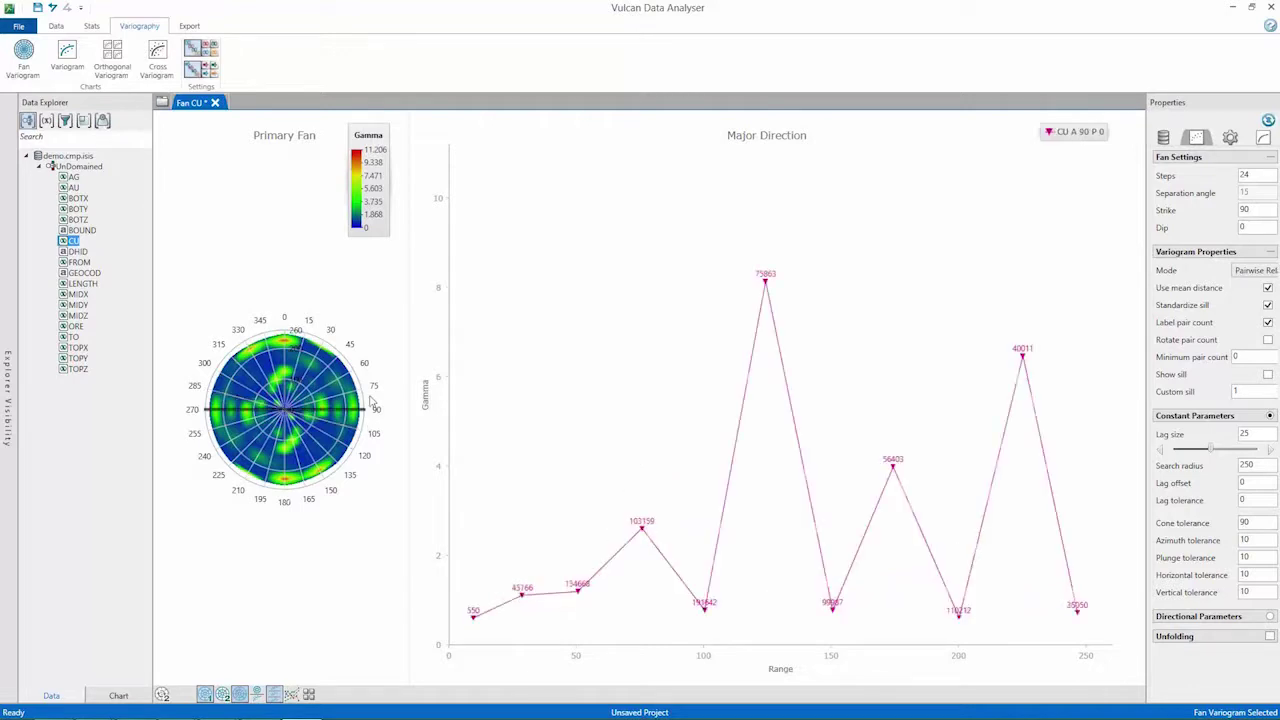
click(364, 454)
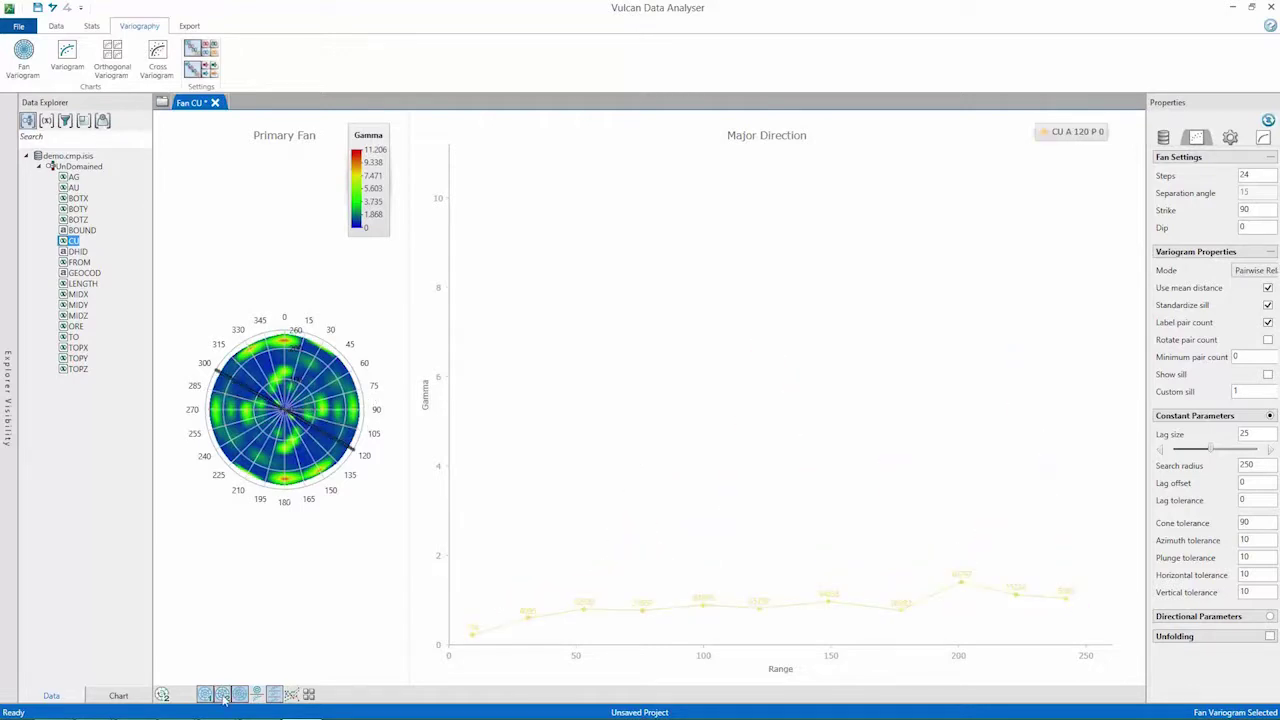
Add semi (A 45 P -90) and minor (A 90 P 0) direction charts from the secondary fan.
click(222, 695)
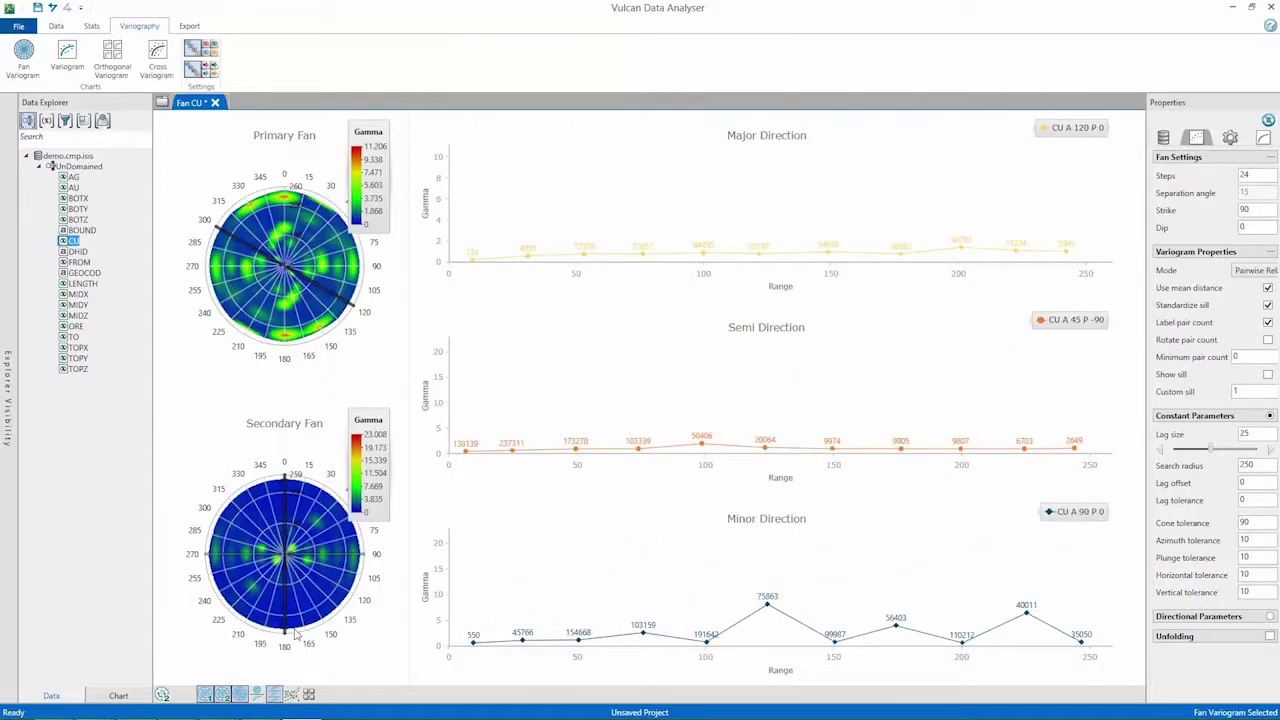
click(301, 634)
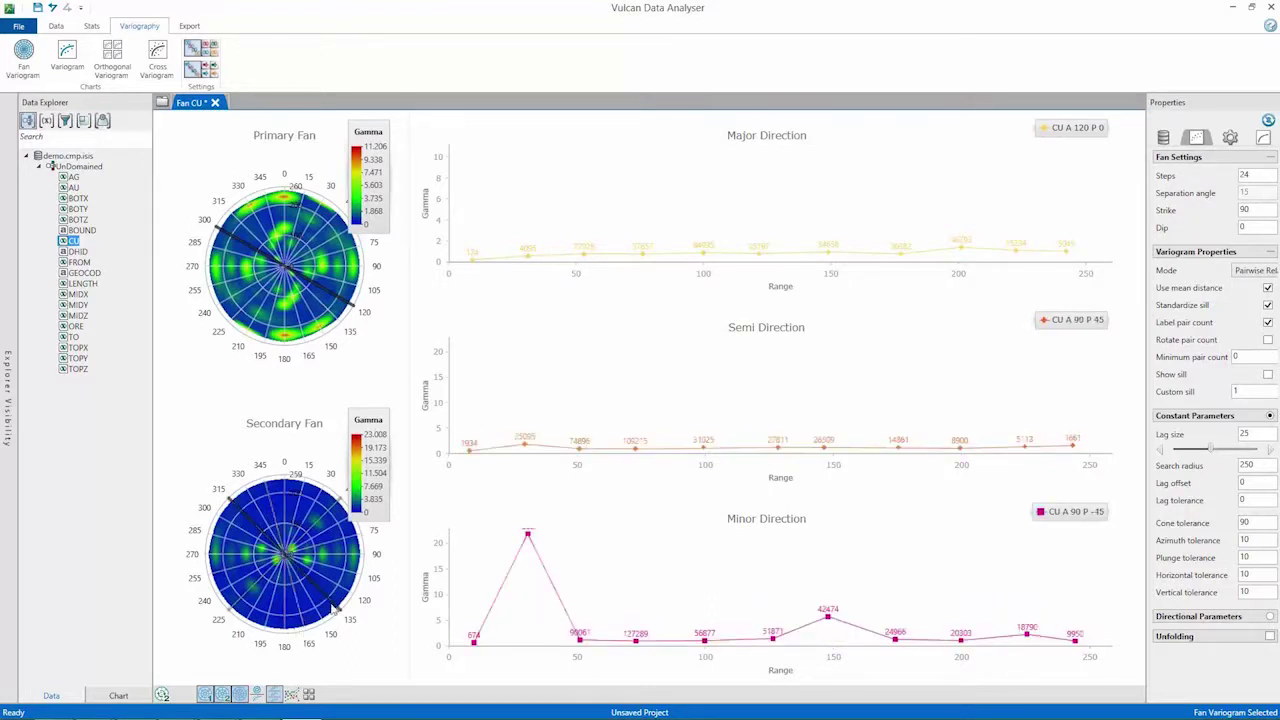
click(288, 633)
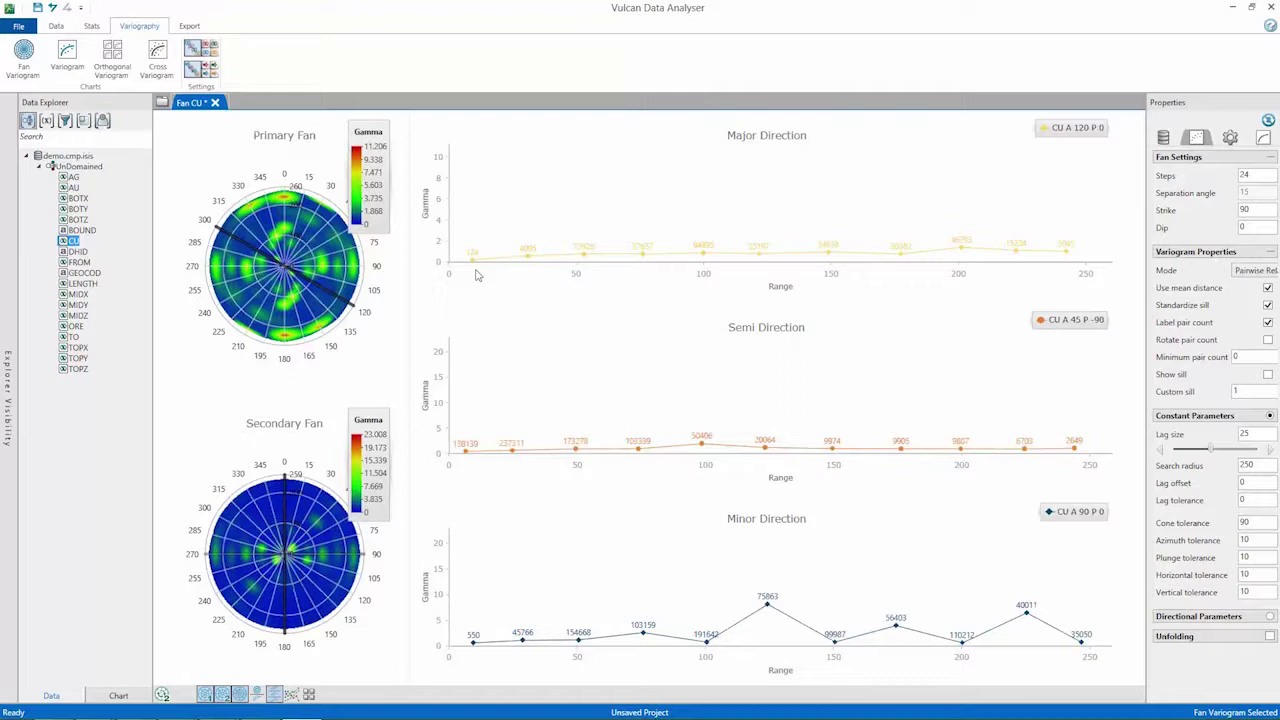
Open the filter window and add demo.cmp.isis as its data source.
click(57, 27)
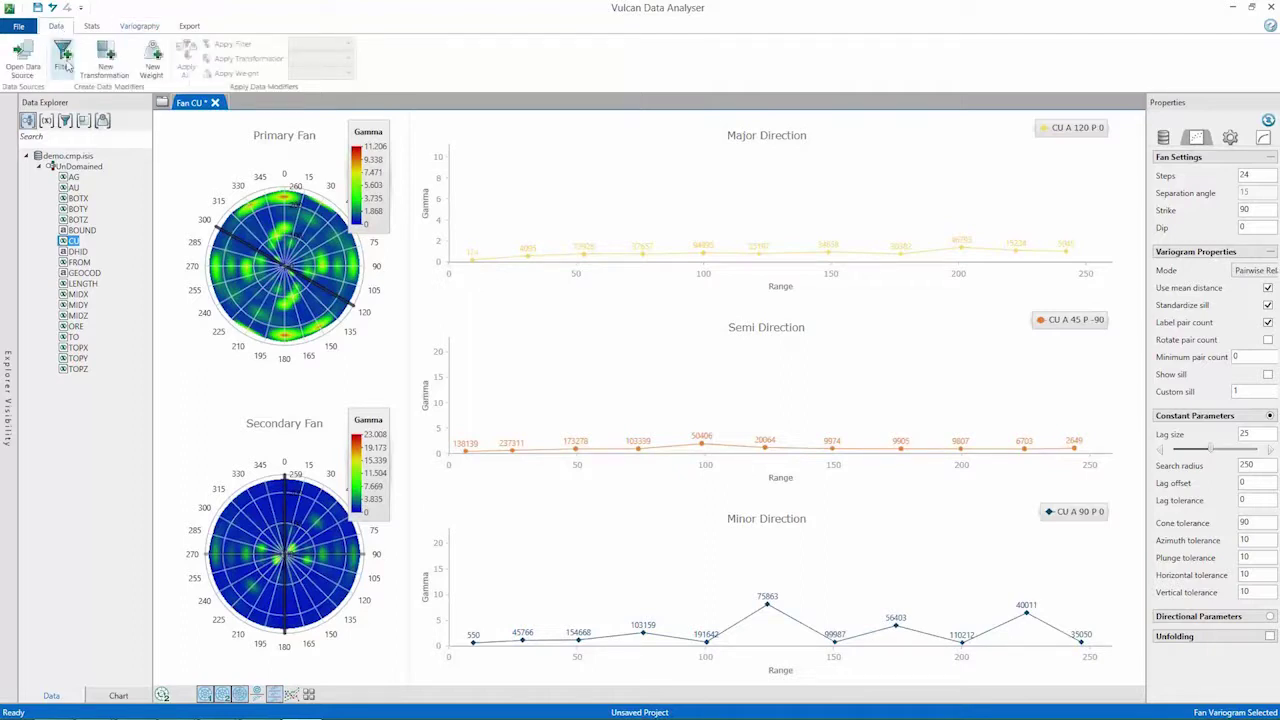
click(62, 60)
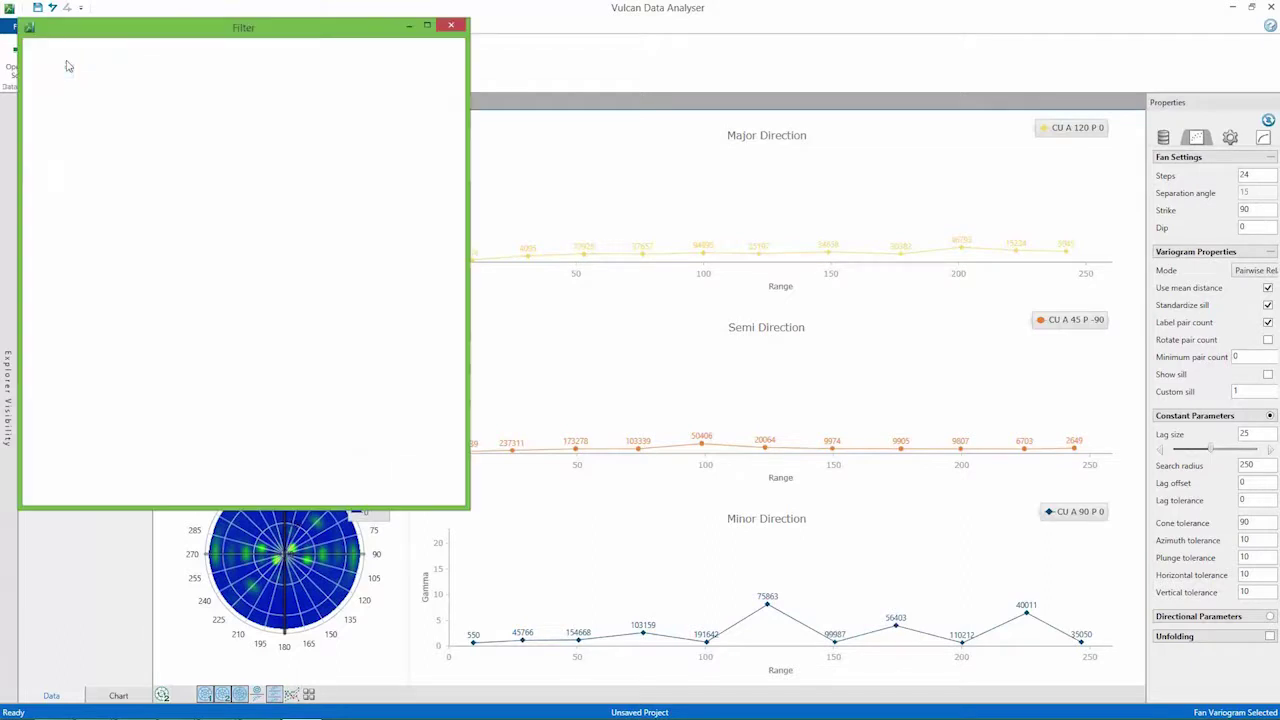
drag(260, 31, 567, 113)
click(768, 134)
click(650, 166)
click(378, 530)
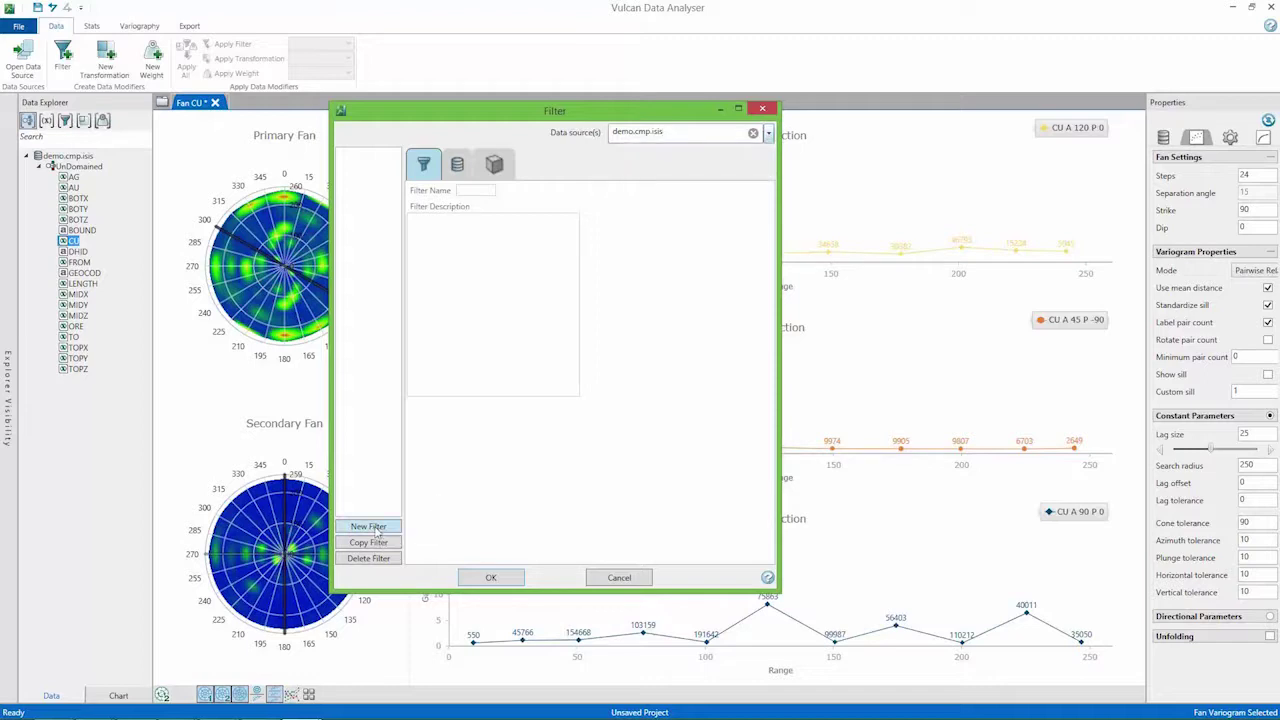
Create filter gt0 ('dat gt 0') limiting values to the range 0–999999.
click(377, 530)
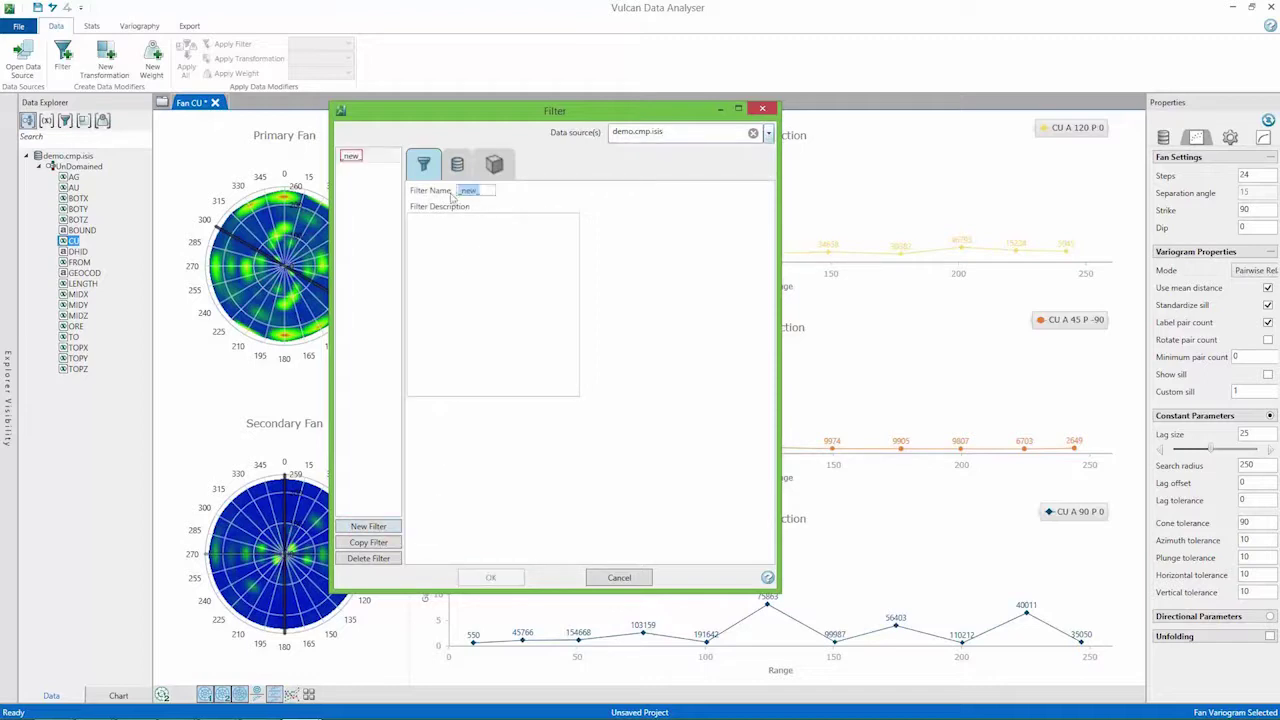
text(gt0)
text(dat gt 0)
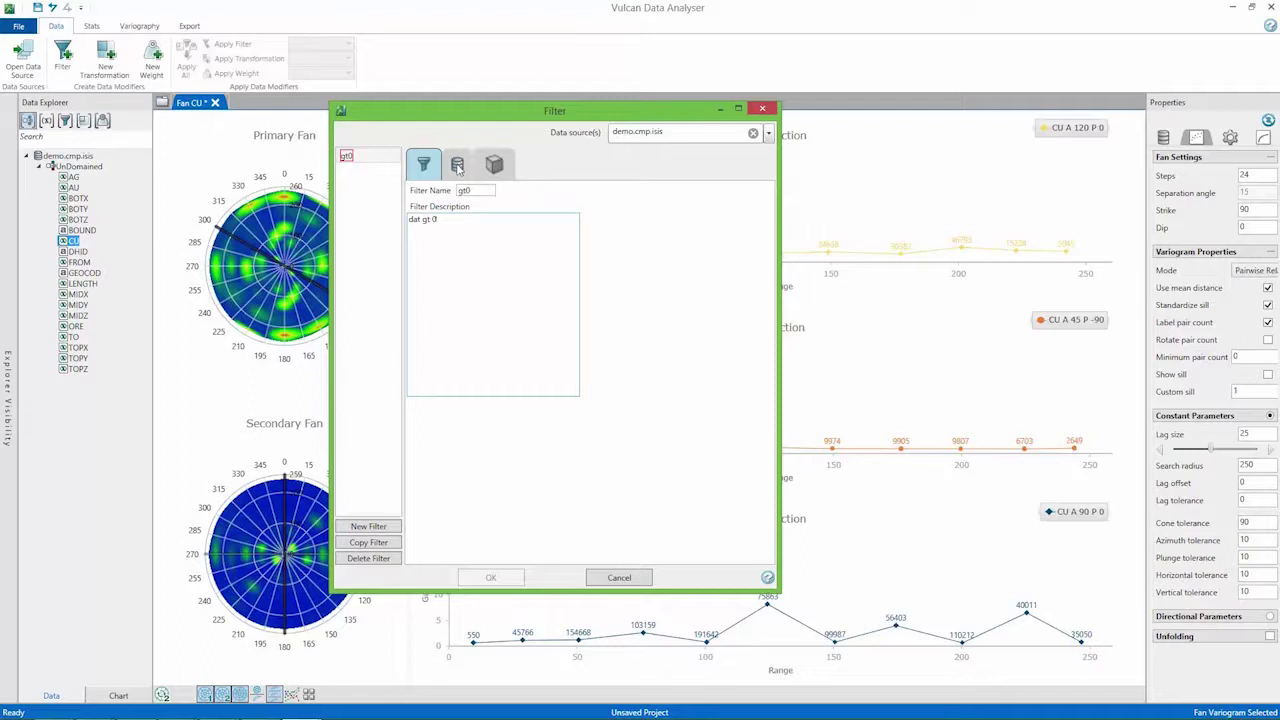
click(457, 166)
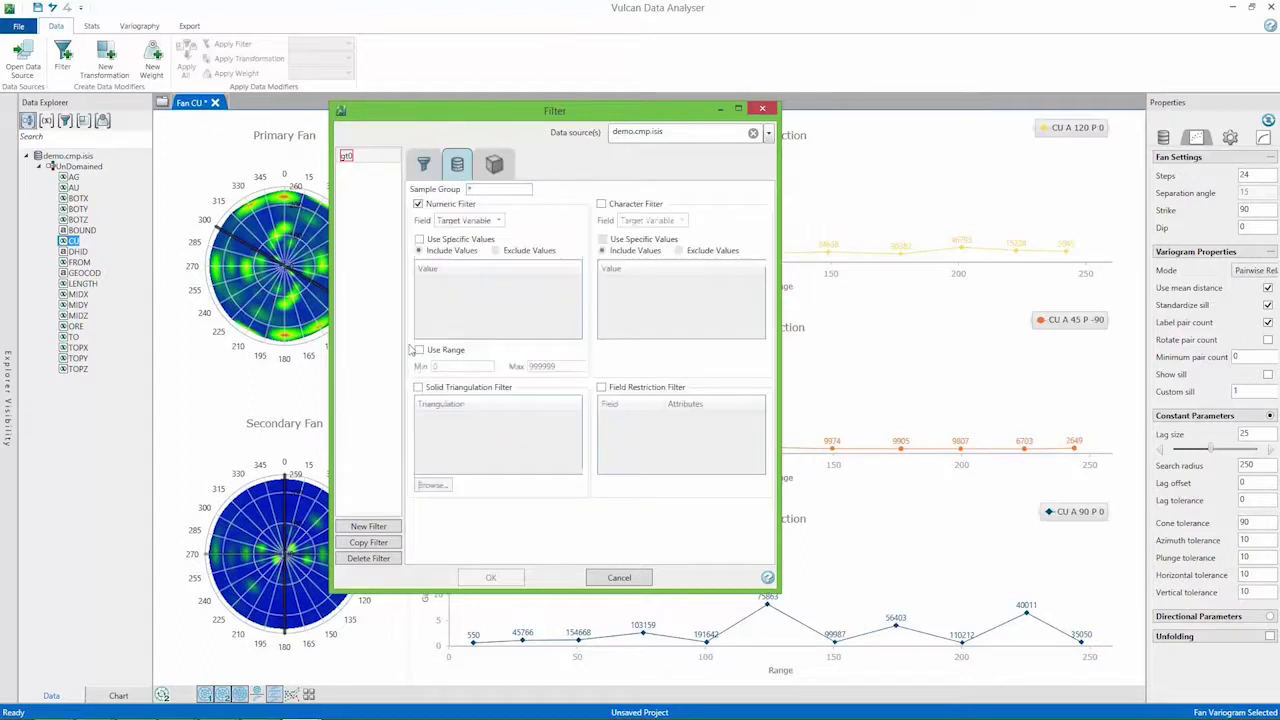
click(419, 350)
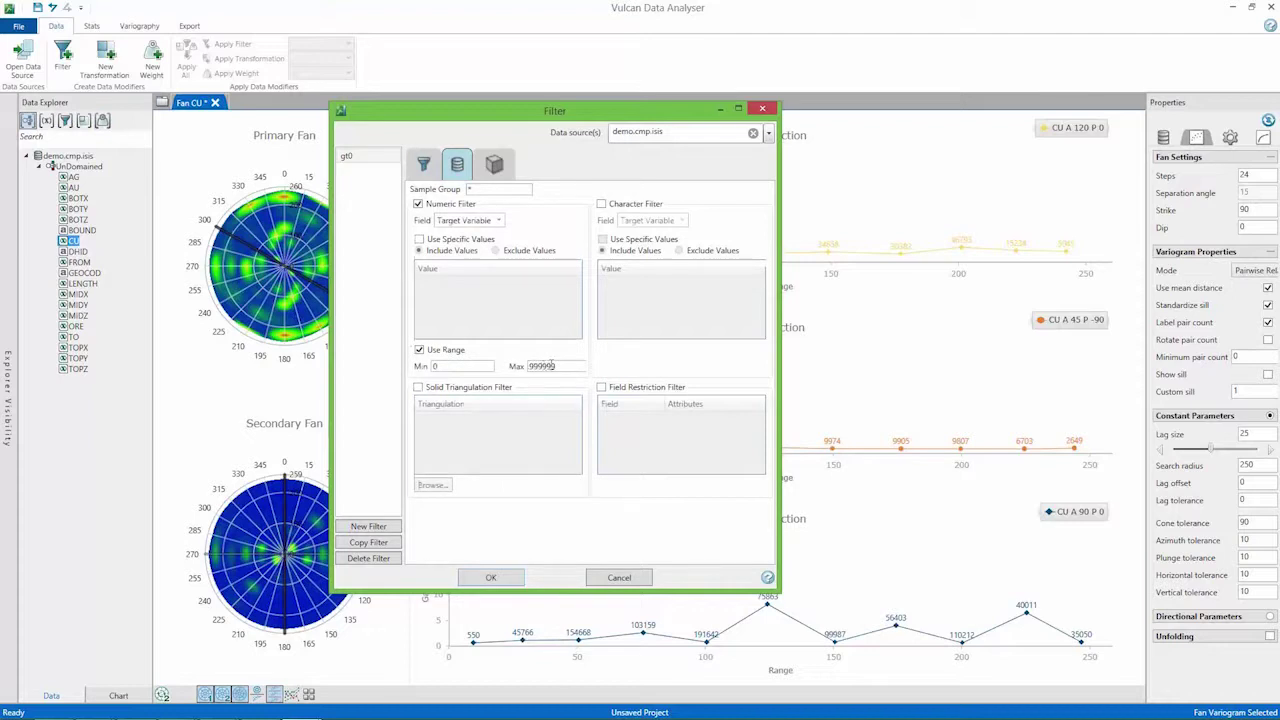
click(490, 577)
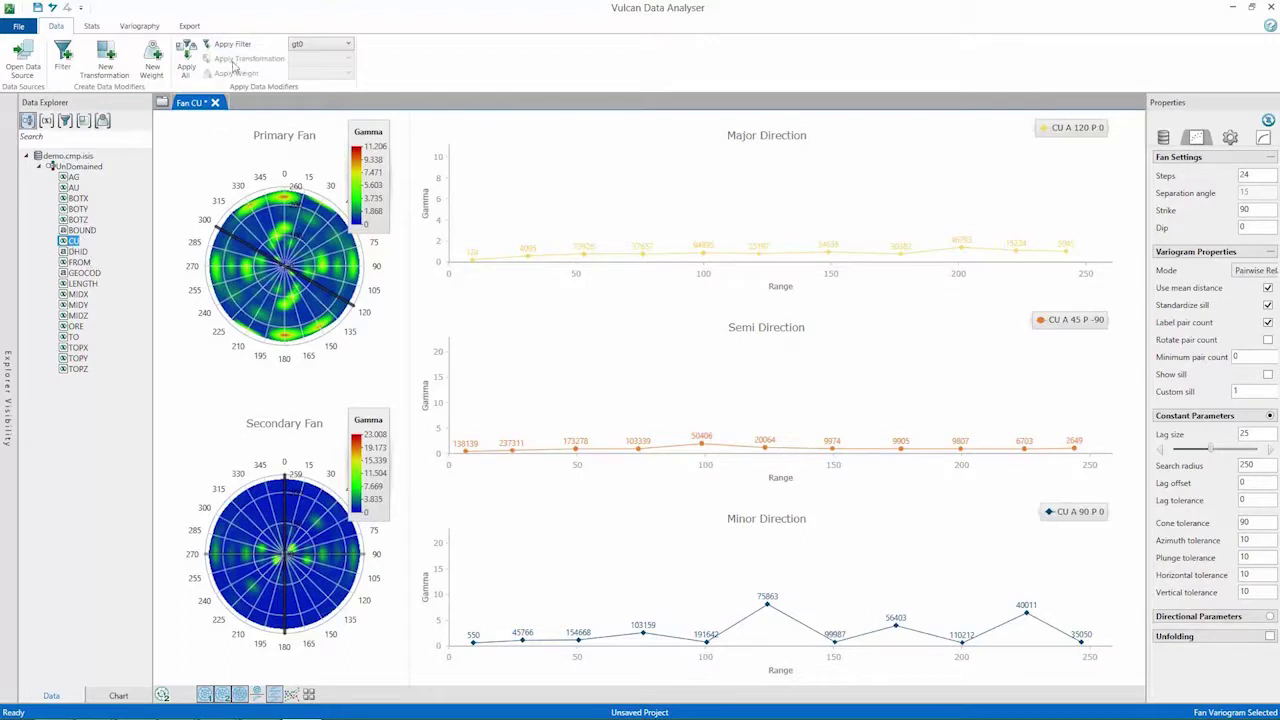
Apply gt0 to CU and generate a fan variogram of the CU <gt0> data.
click(226, 44)
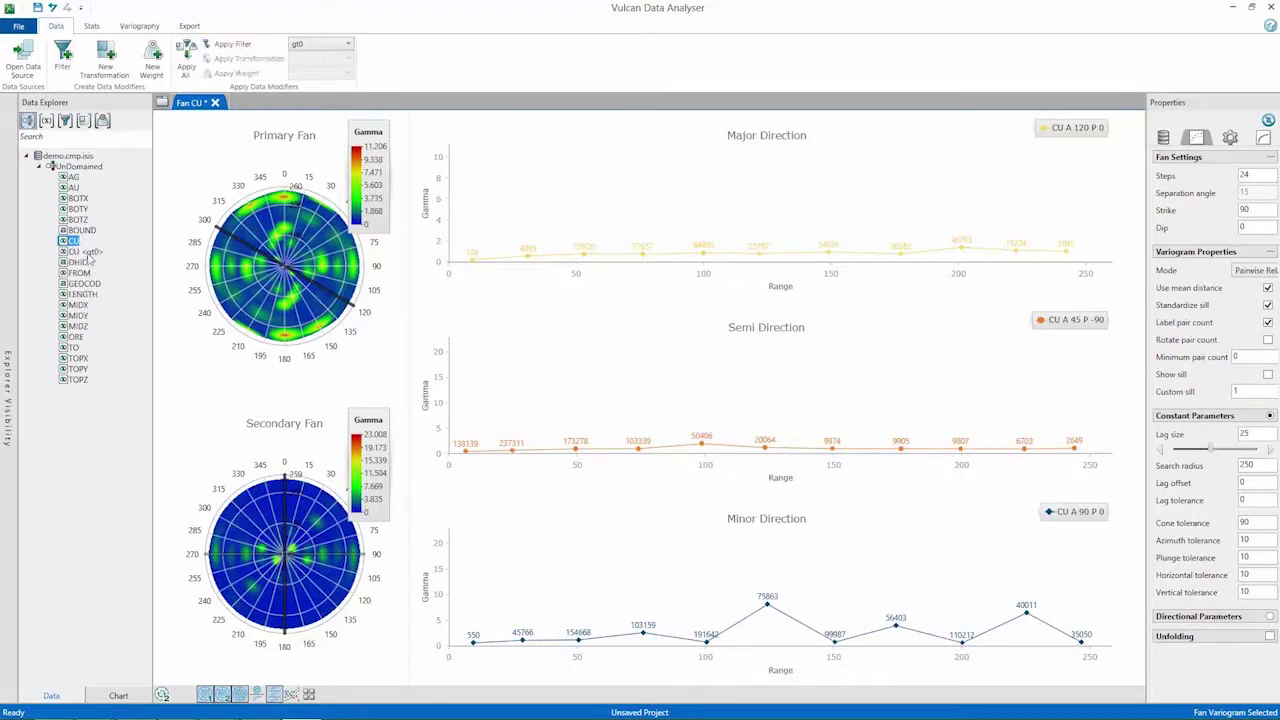
click(86, 253)
click(138, 30)
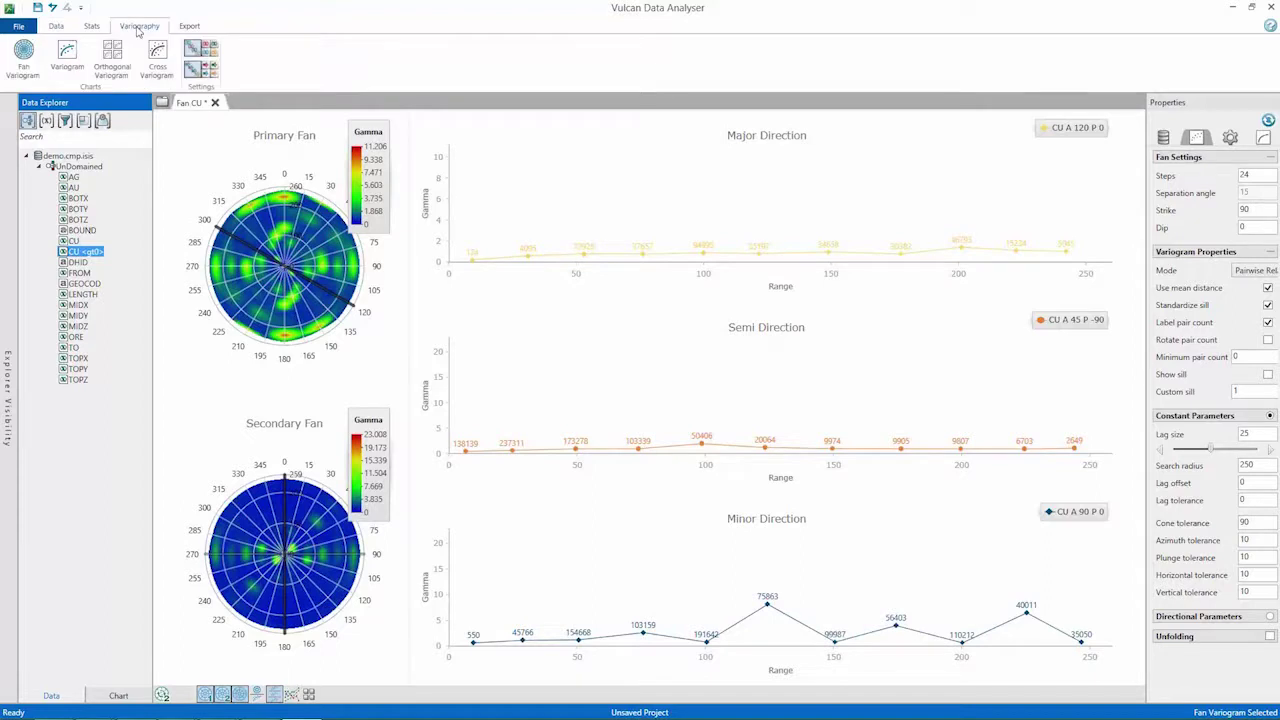
click(28, 58)
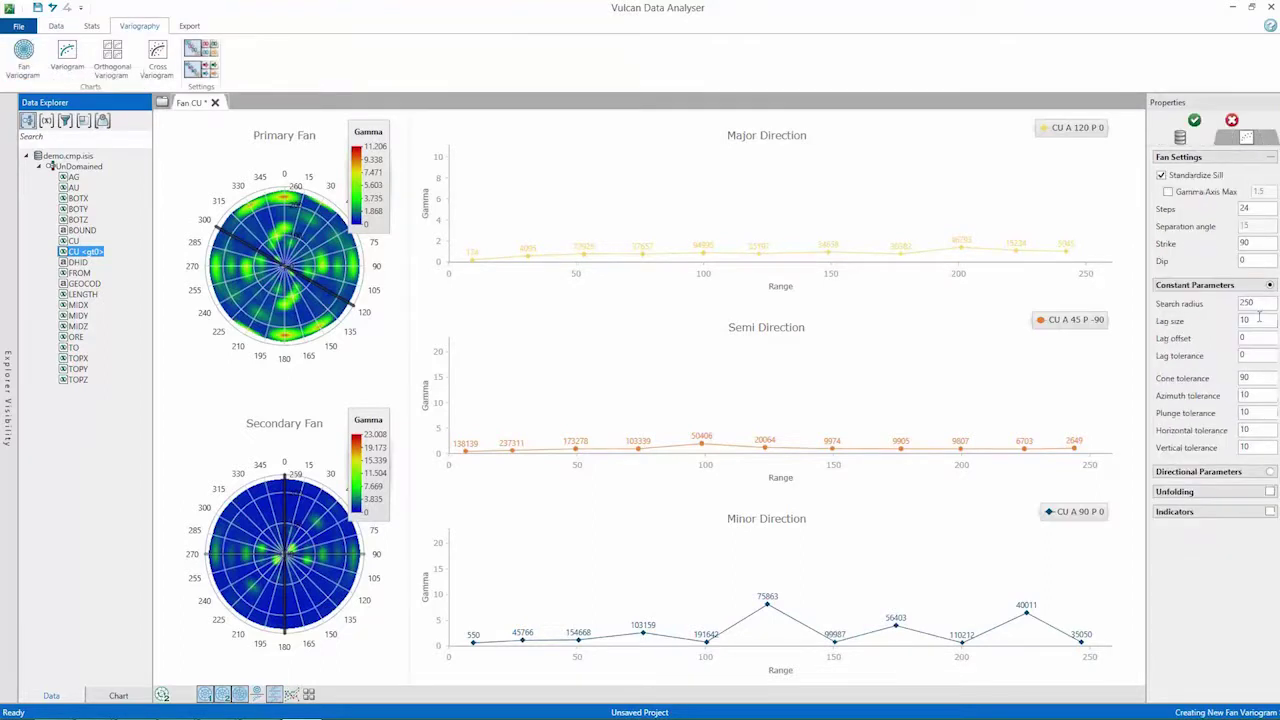
click(1194, 120)
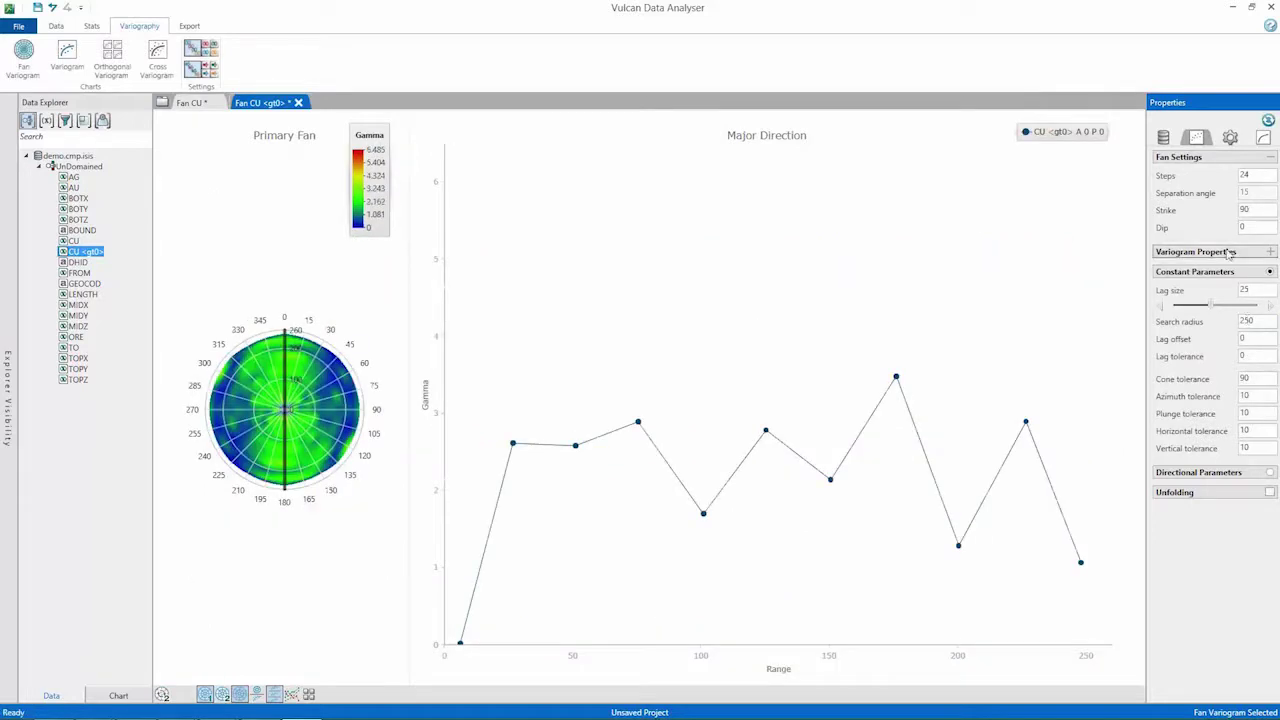
Switch the CU <gt0> variogram to Pairwise Relative mode with pair counts labelled.
click(1232, 252)
click(1255, 271)
scroll(1255, 290, up, 2)
click(1245, 278)
click(1267, 322)
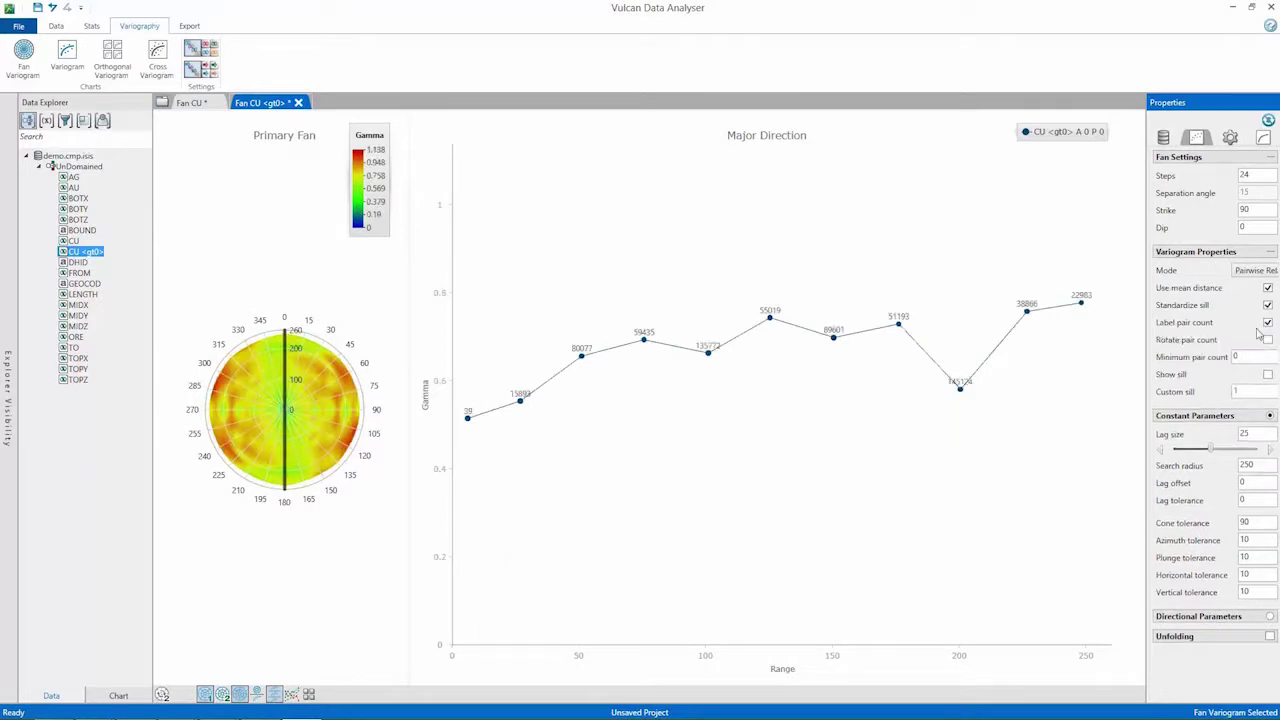
Set the major fan direction to bearing 105.
click(303, 492)
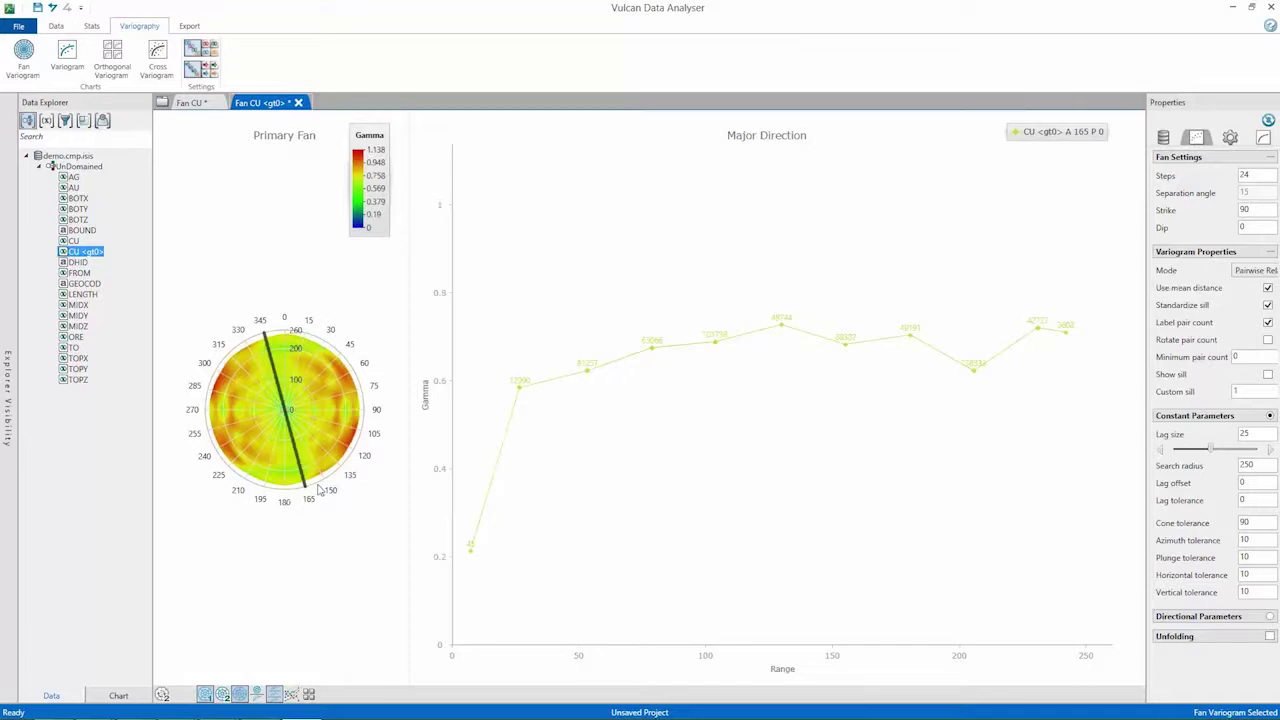
click(338, 482)
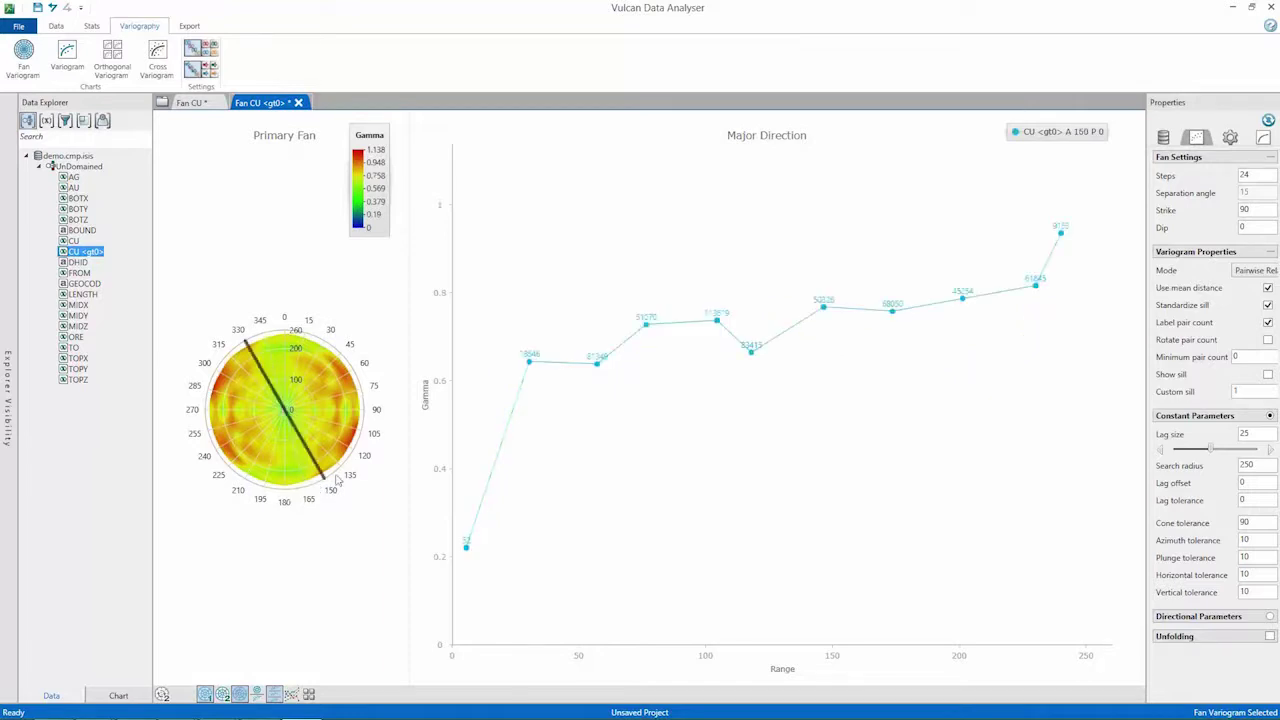
click(357, 461)
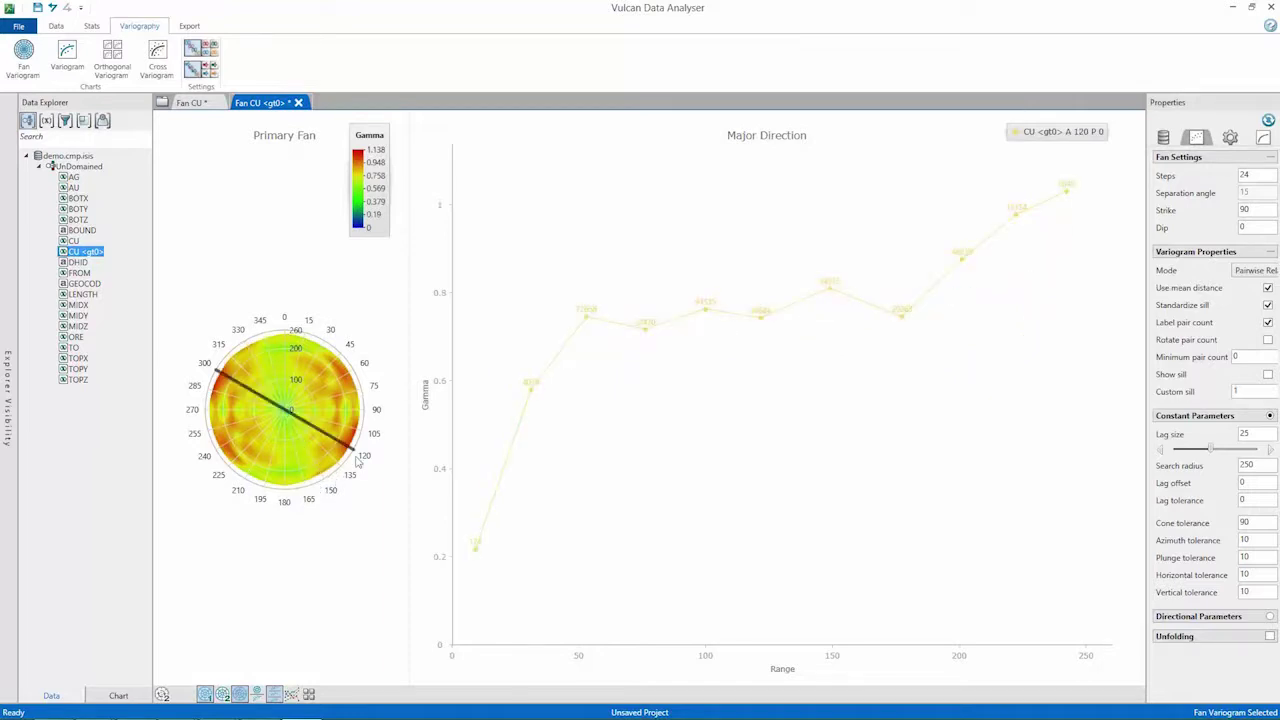
Add semi (A 90 P -45) and minor (A 90 P 45) direction charts from the secondary fan.
click(222, 694)
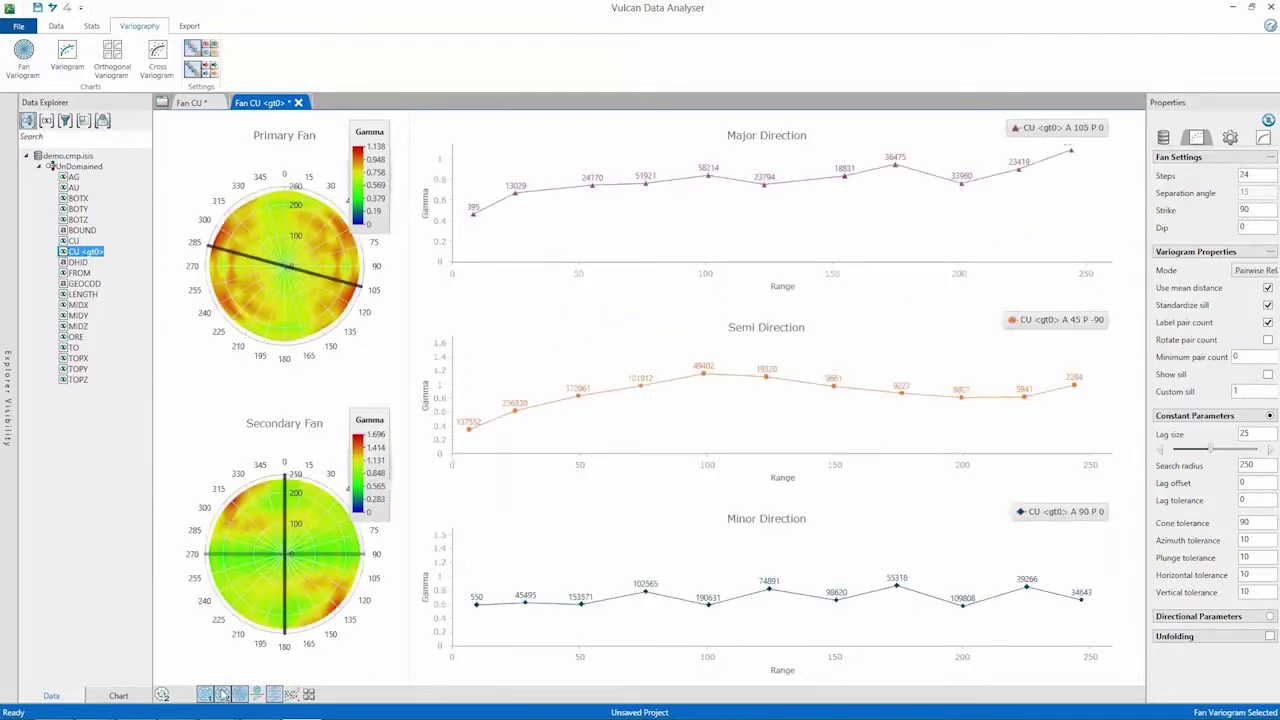
click(232, 612)
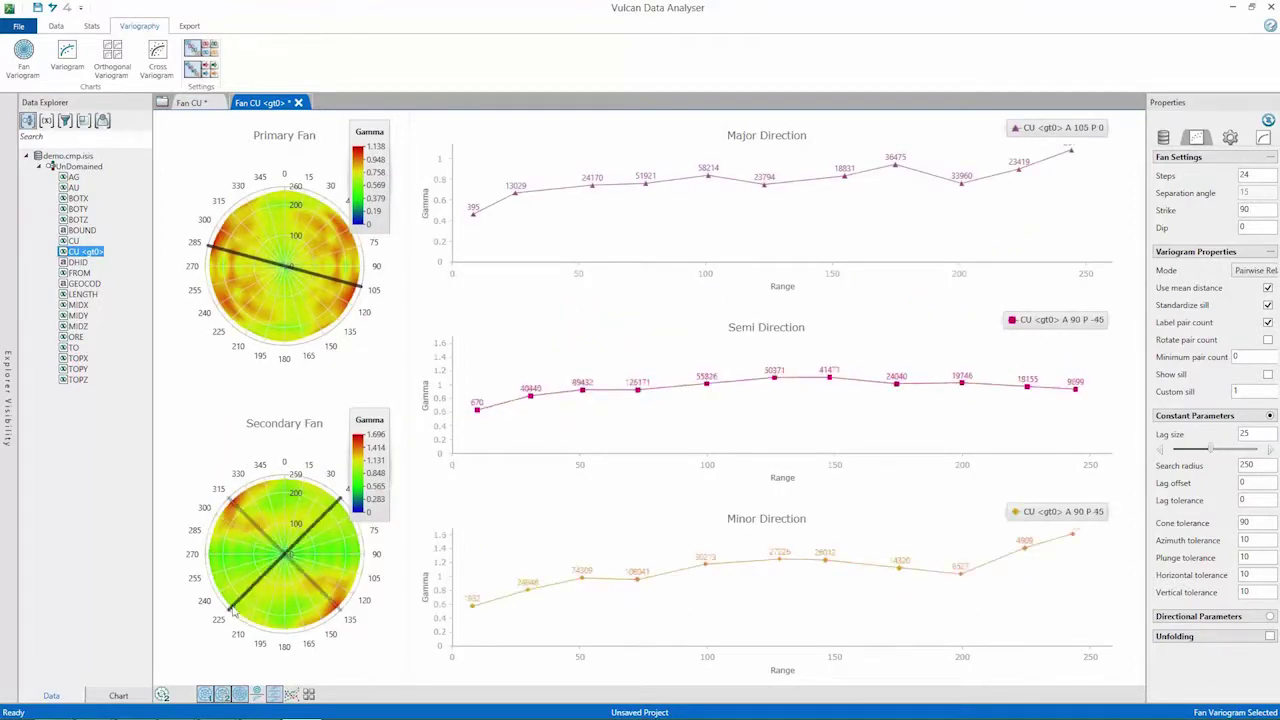
click(232, 612)
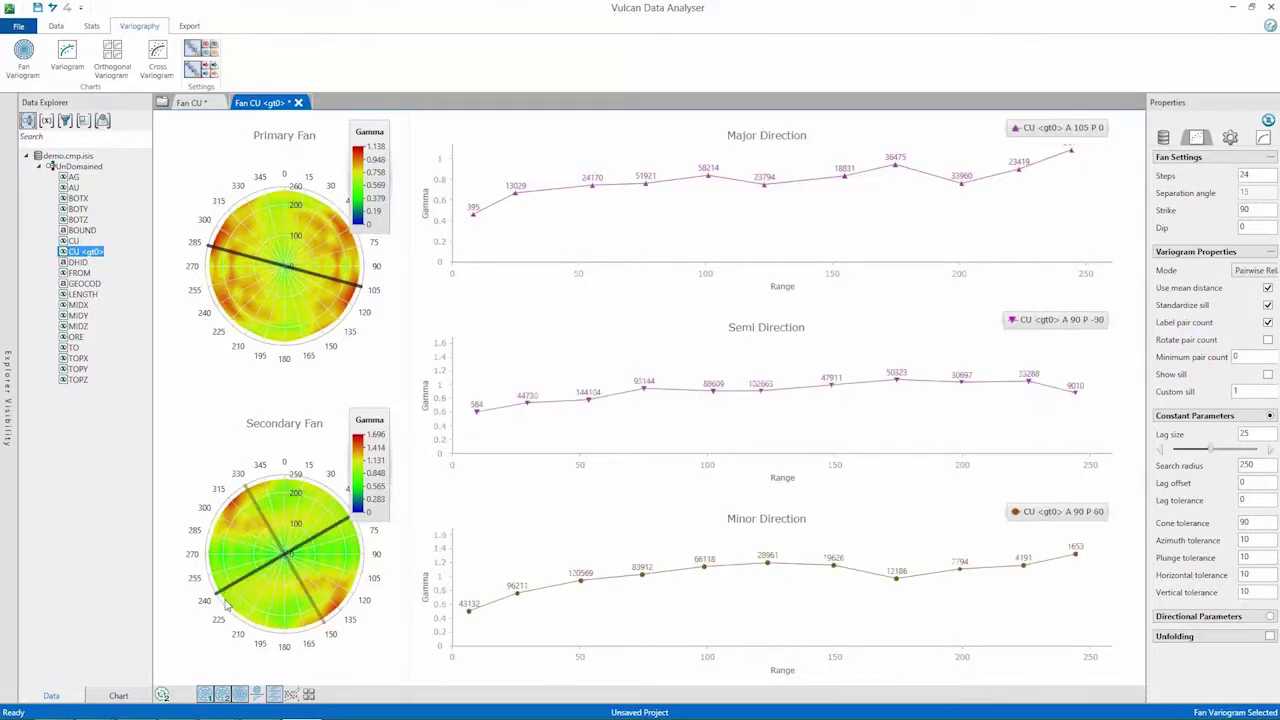
click(226, 606)
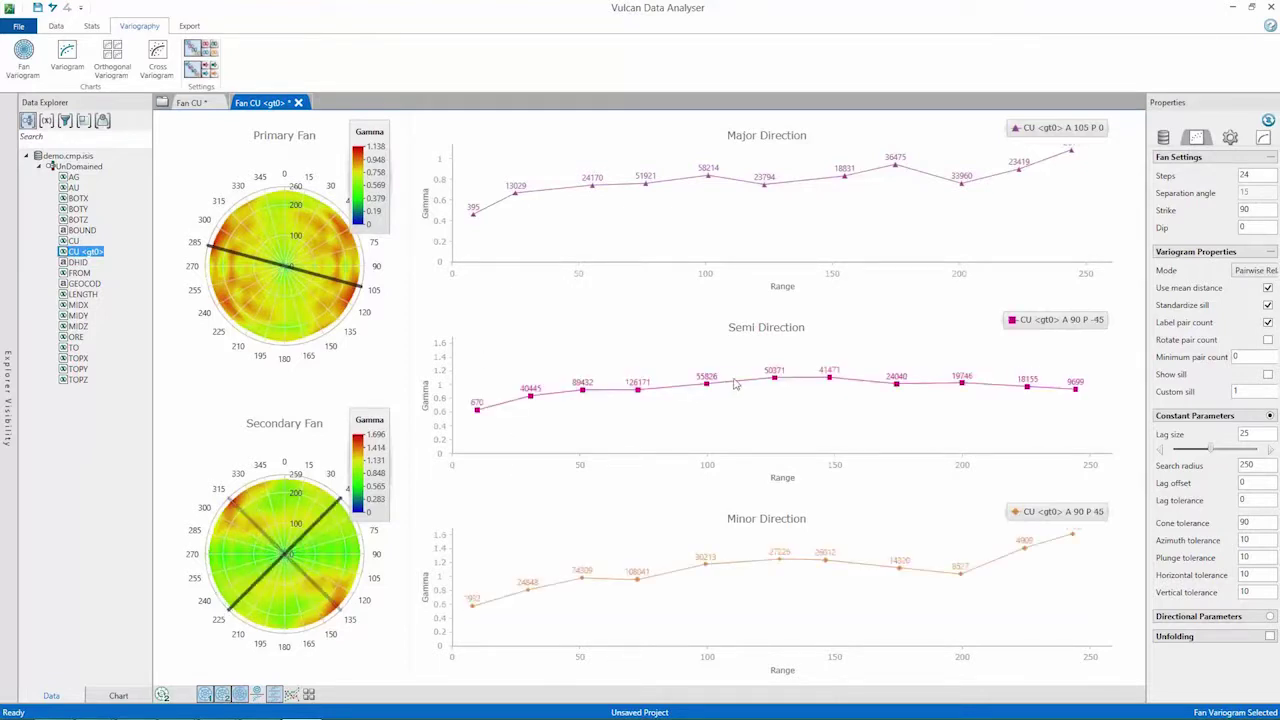
Enable the model and autofit a spherical curve: nugget 0.44896, ranges 246.417/139.84/96.517.
click(1265, 139)
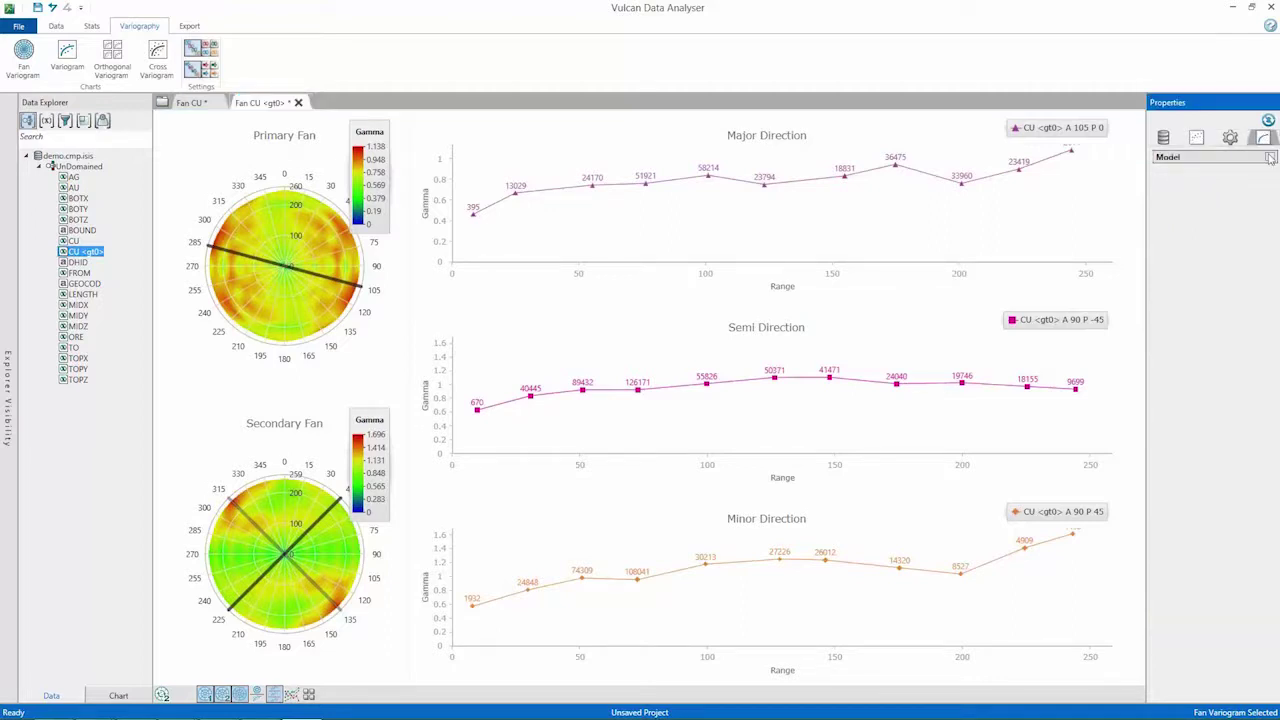
click(1270, 157)
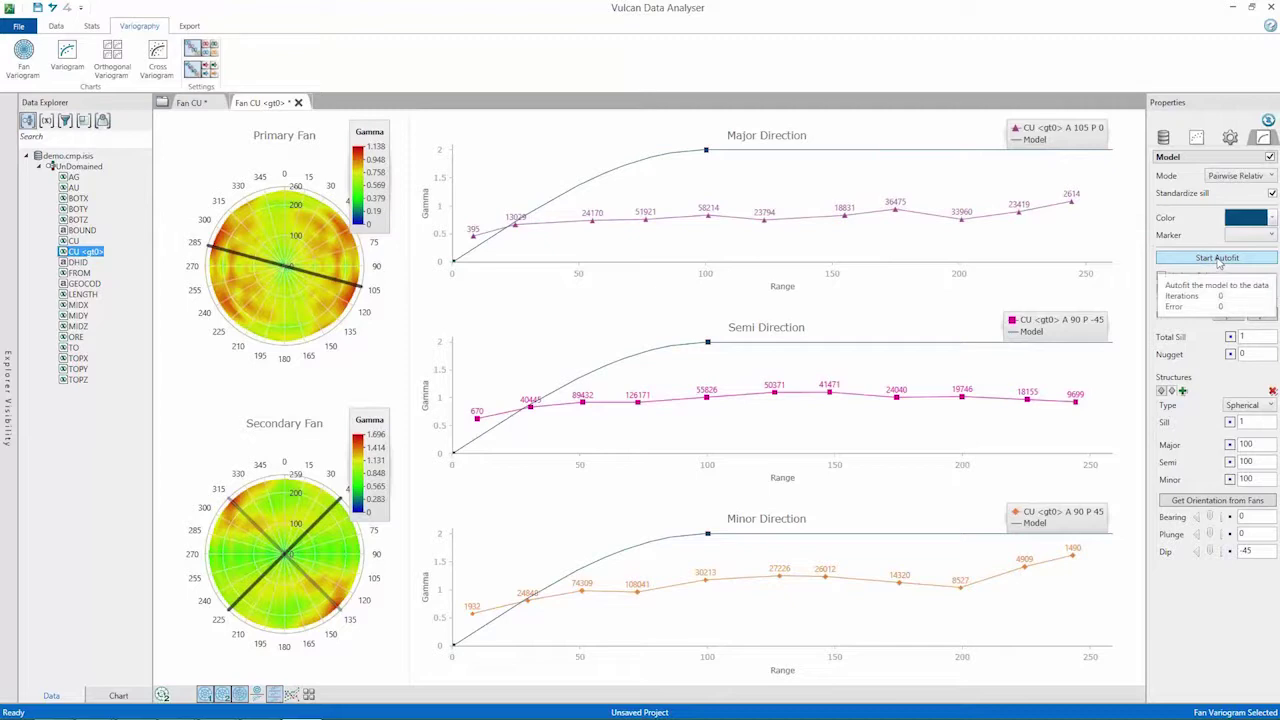
click(1218, 259)
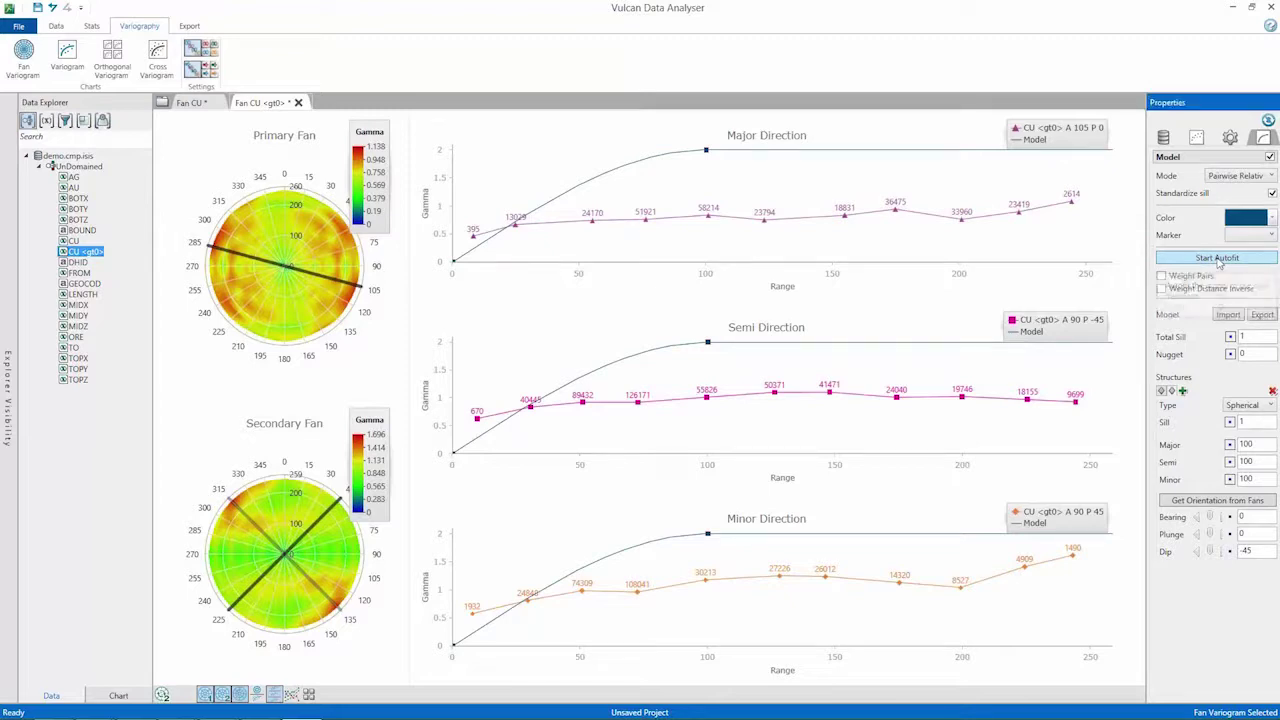
click(1218, 259)
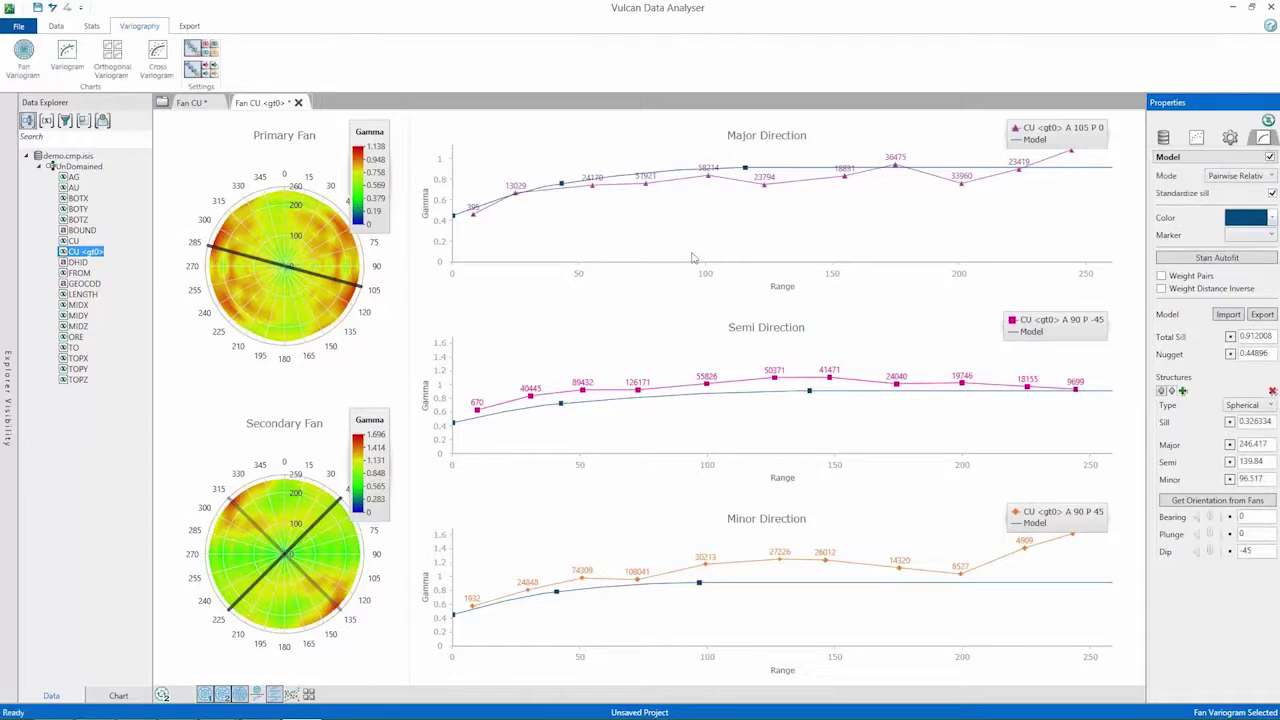
Adjust the Major and Semi model curves to nugget 0.487352, ranges 178.393/39.147/40.779.
mouse_move(455, 220)
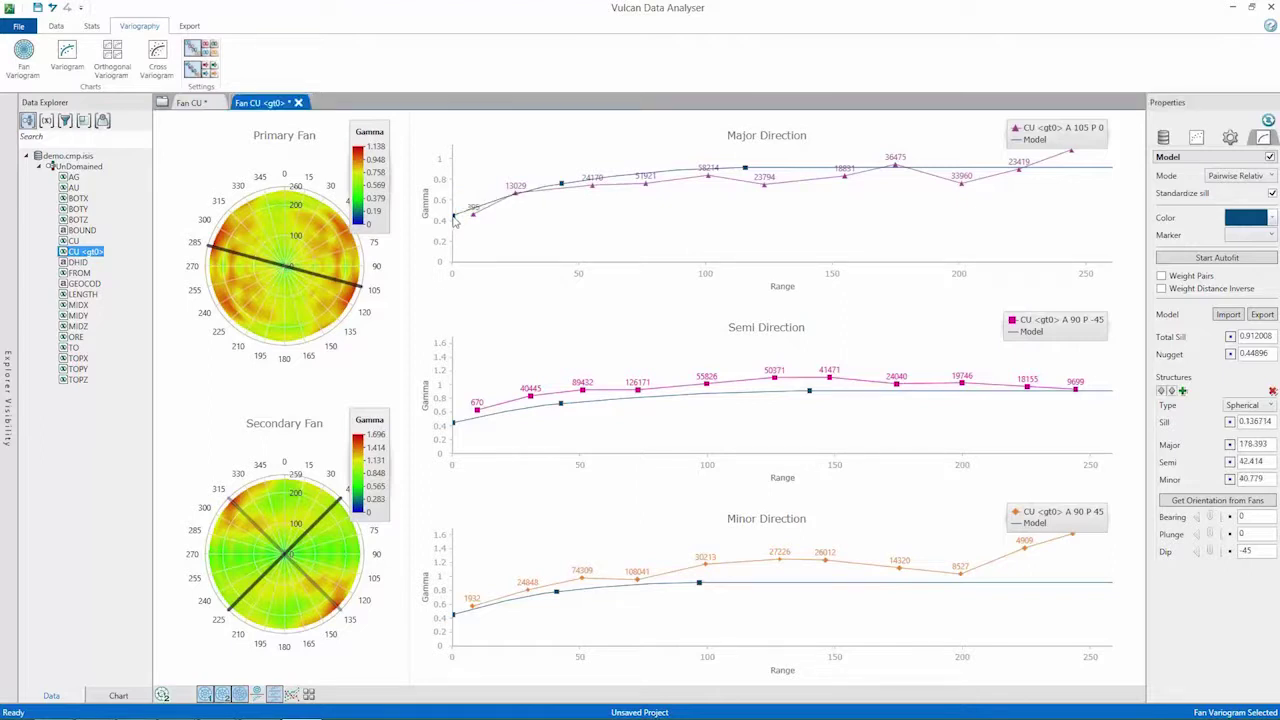
drag(455, 221, 455, 225)
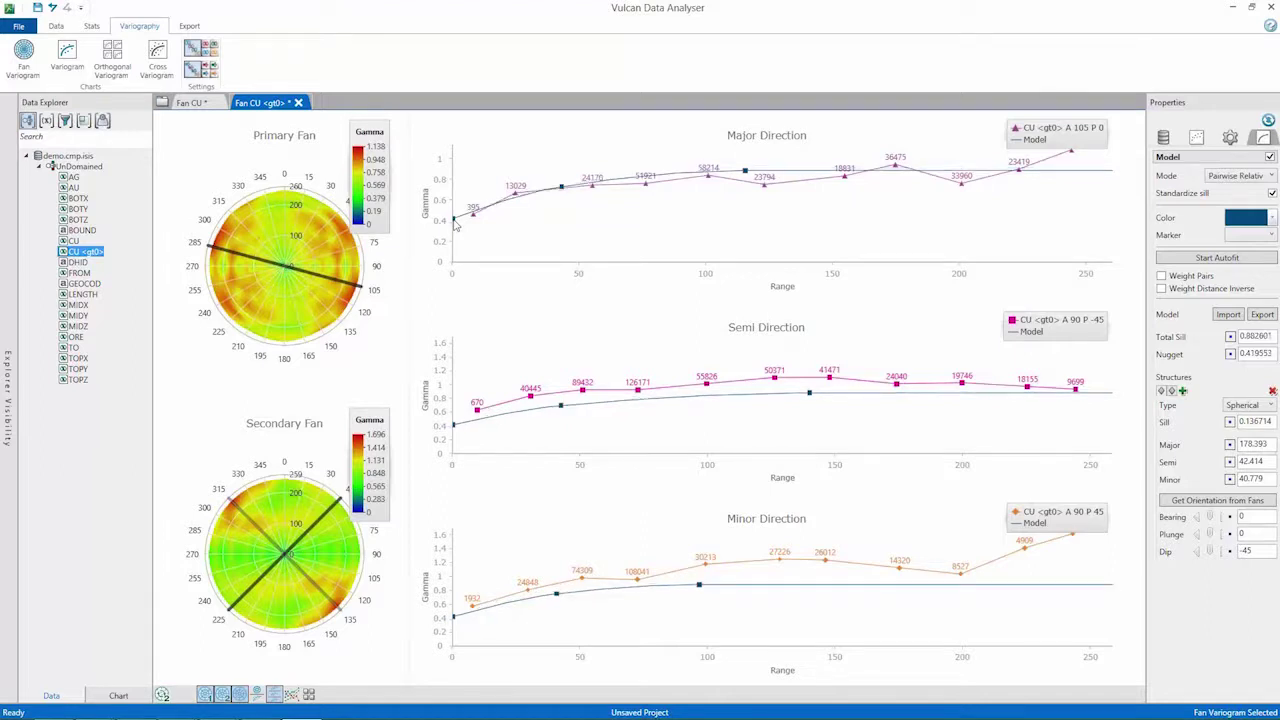
drag(455, 425, 455, 418)
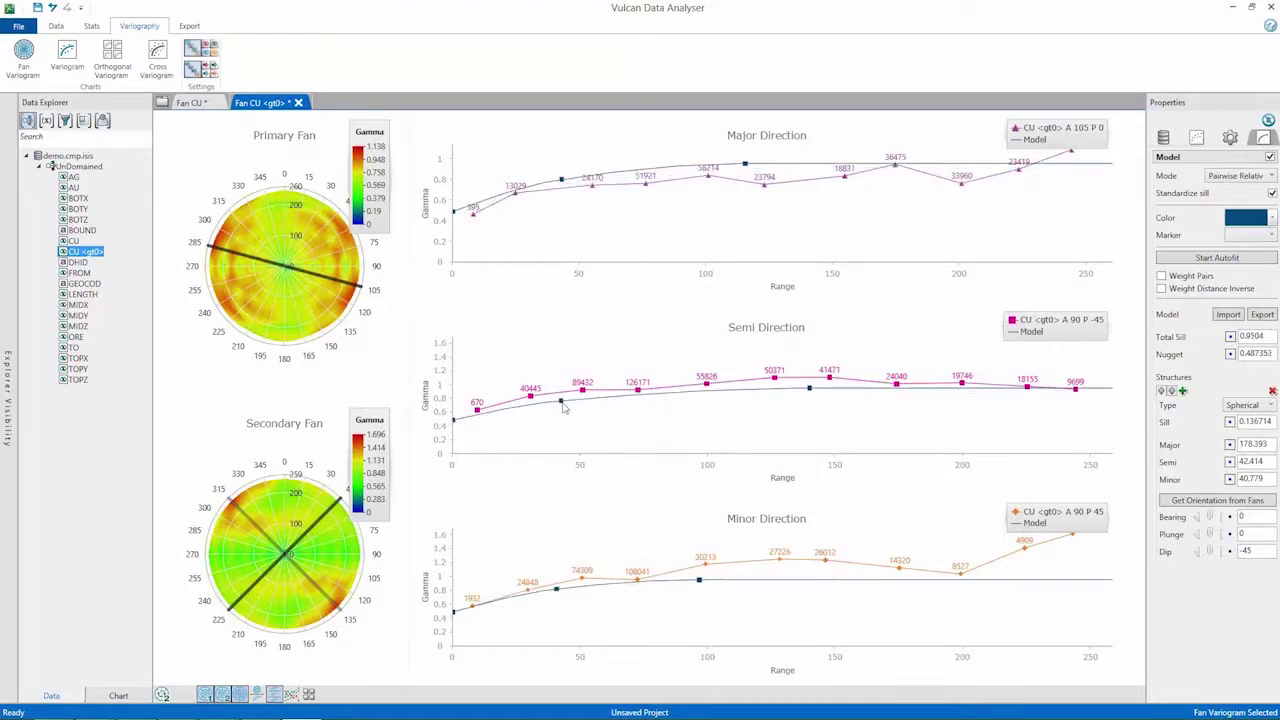
drag(563, 407, 553, 404)
Export the fitted CU <gt0> variogram model to the model file cu_gt0.vrg.
click(1262, 315)
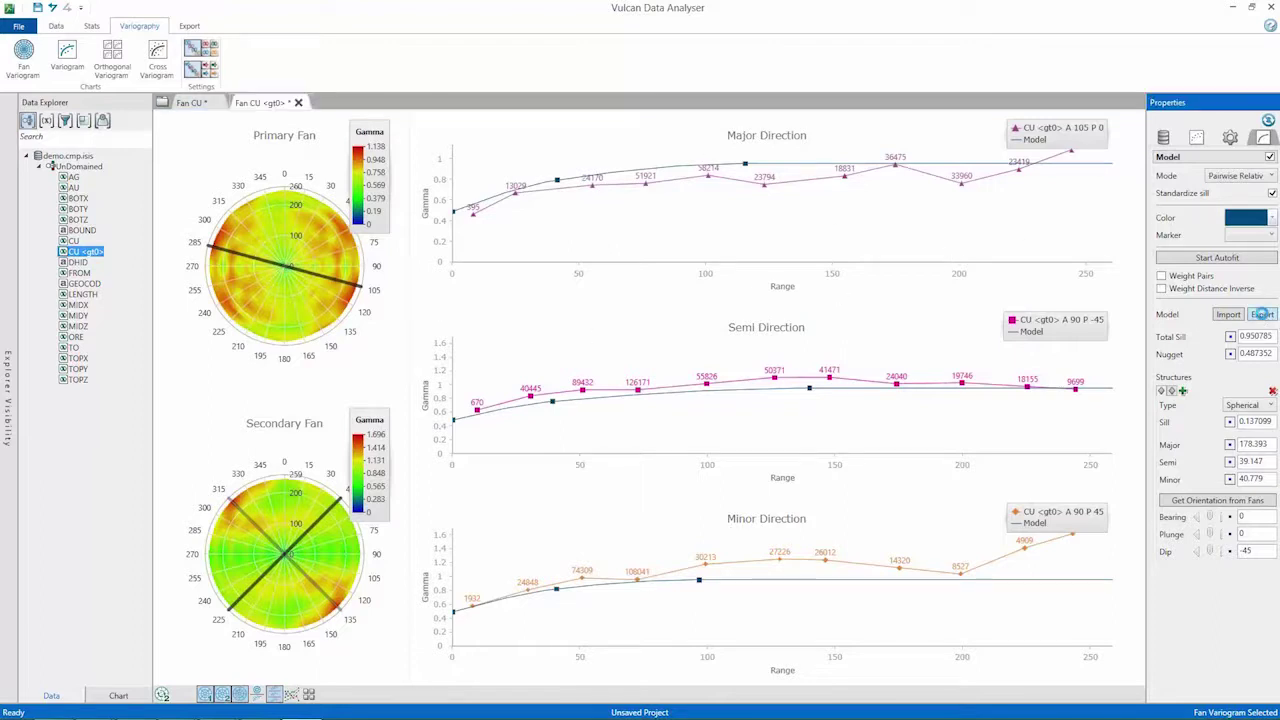
text(cu_gt0)
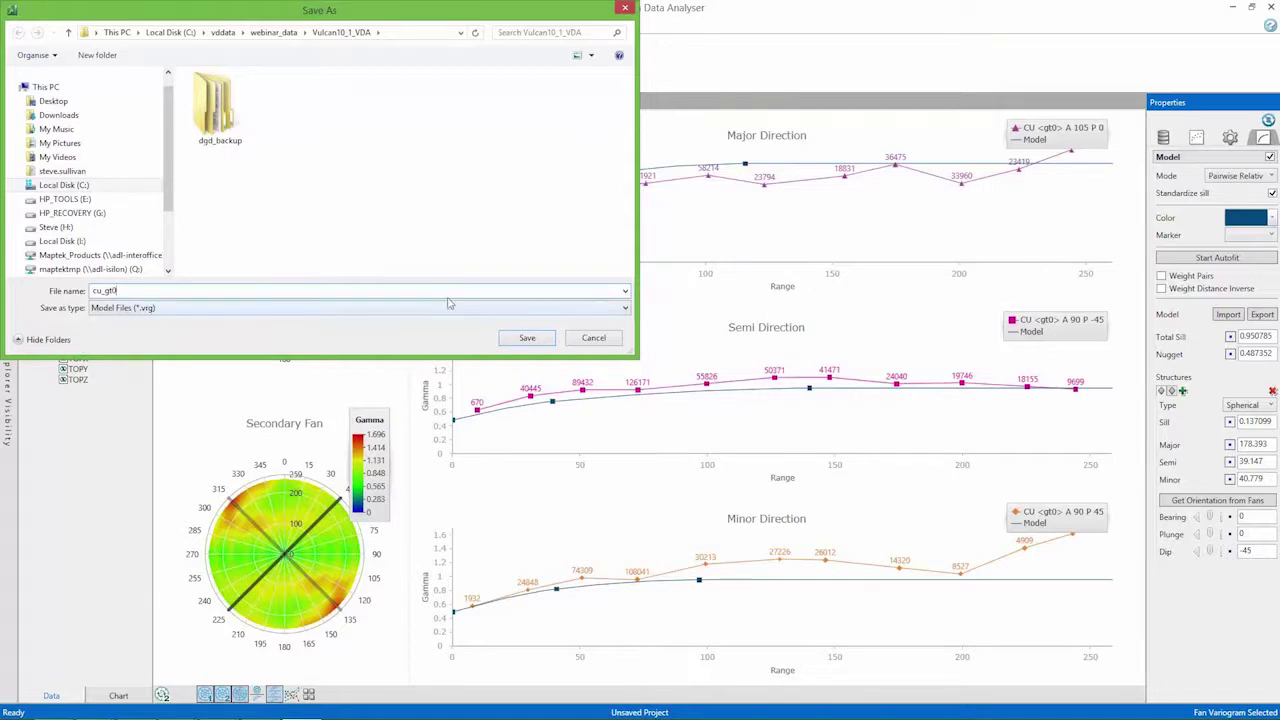
click(524, 338)
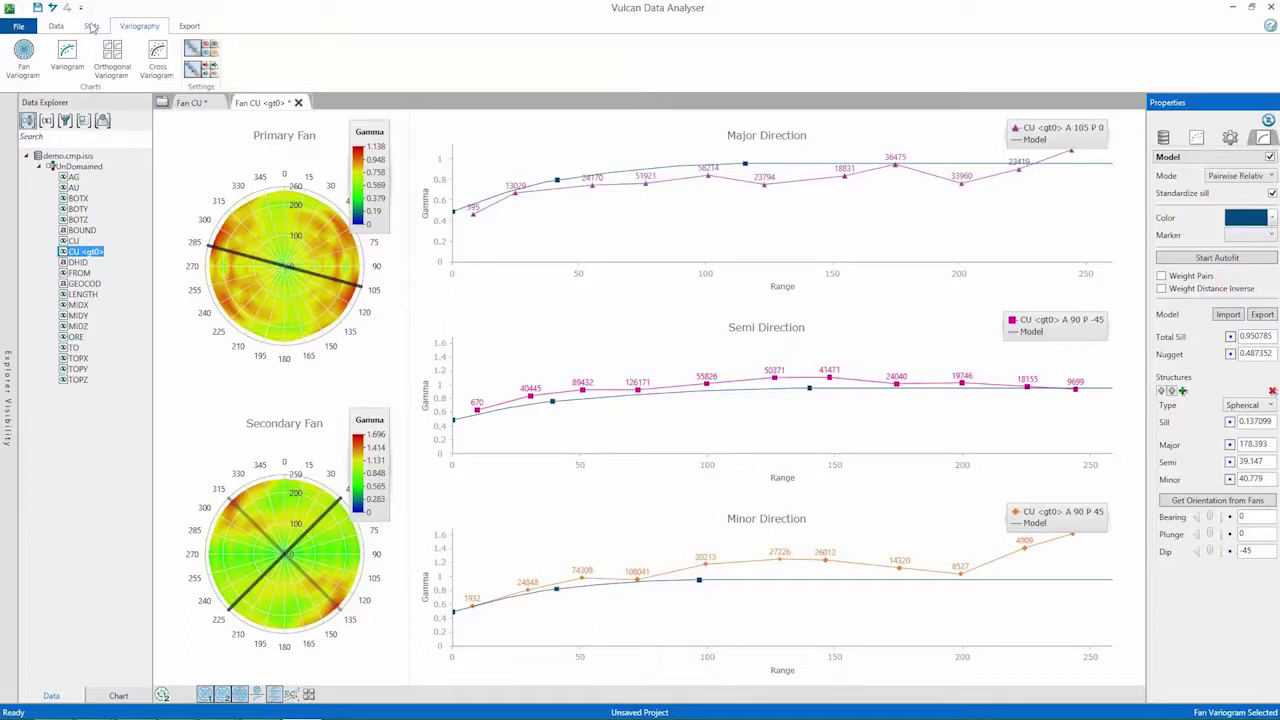
Generate General Statistics for CU <gt0> with quantile rows added and extra fields left off.
click(91, 26)
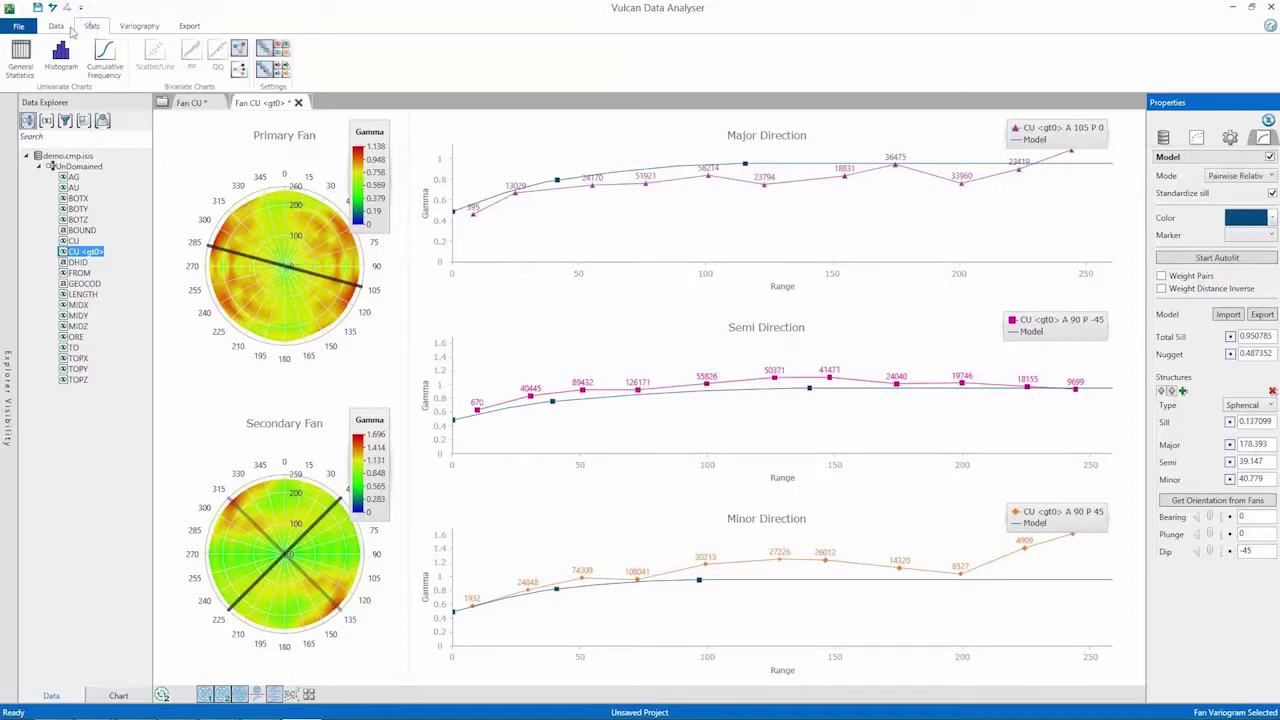
click(20, 55)
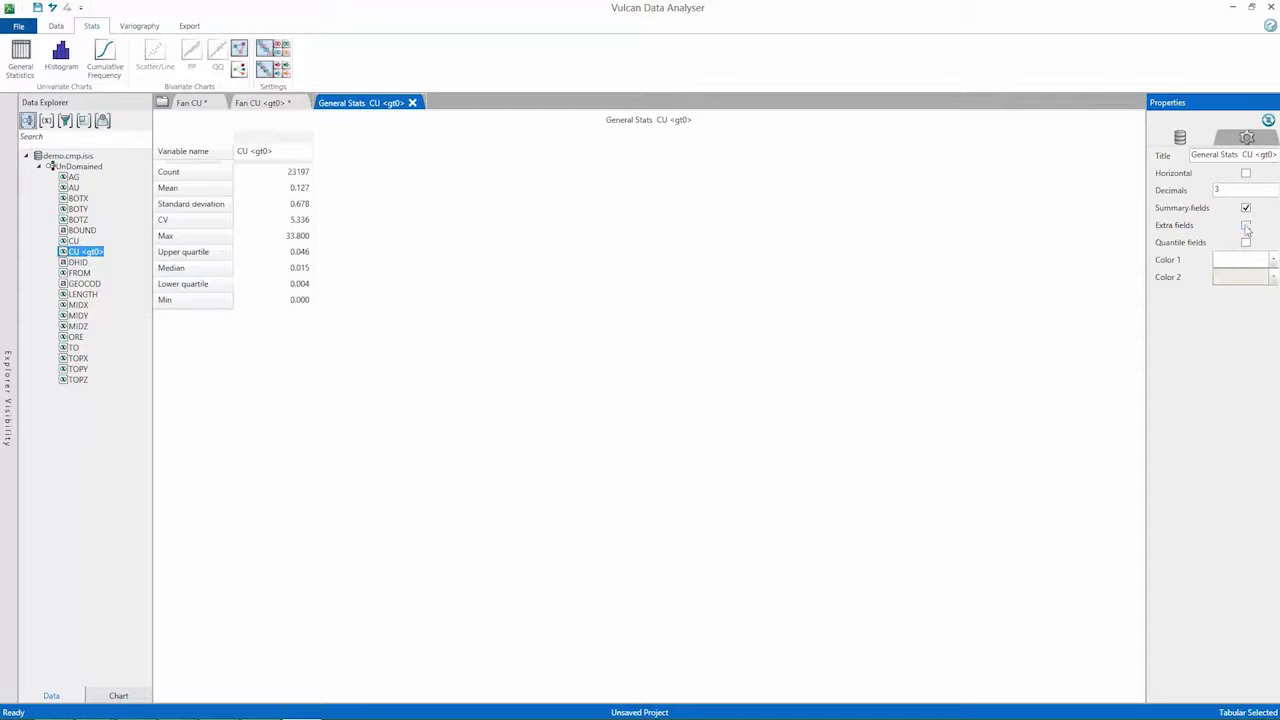
click(1246, 226)
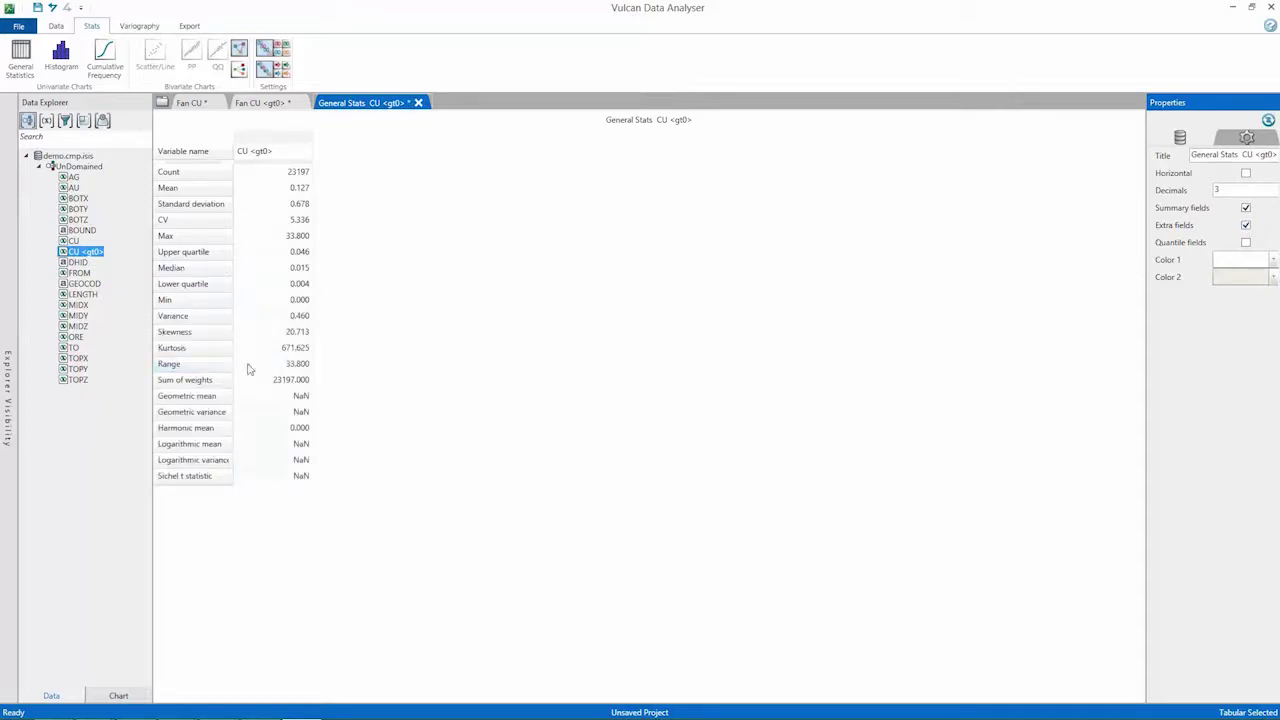
click(1246, 243)
click(1245, 225)
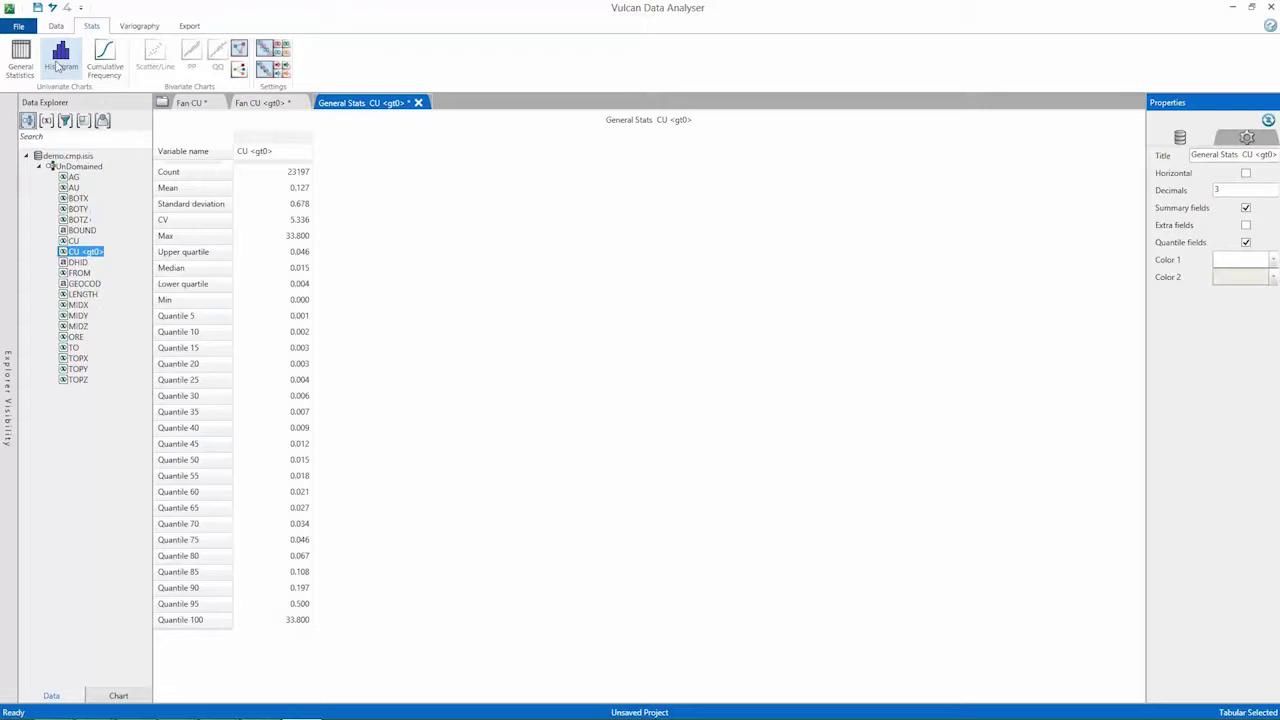
Create a histogram of CU <gt0> with orange bars.
click(60, 60)
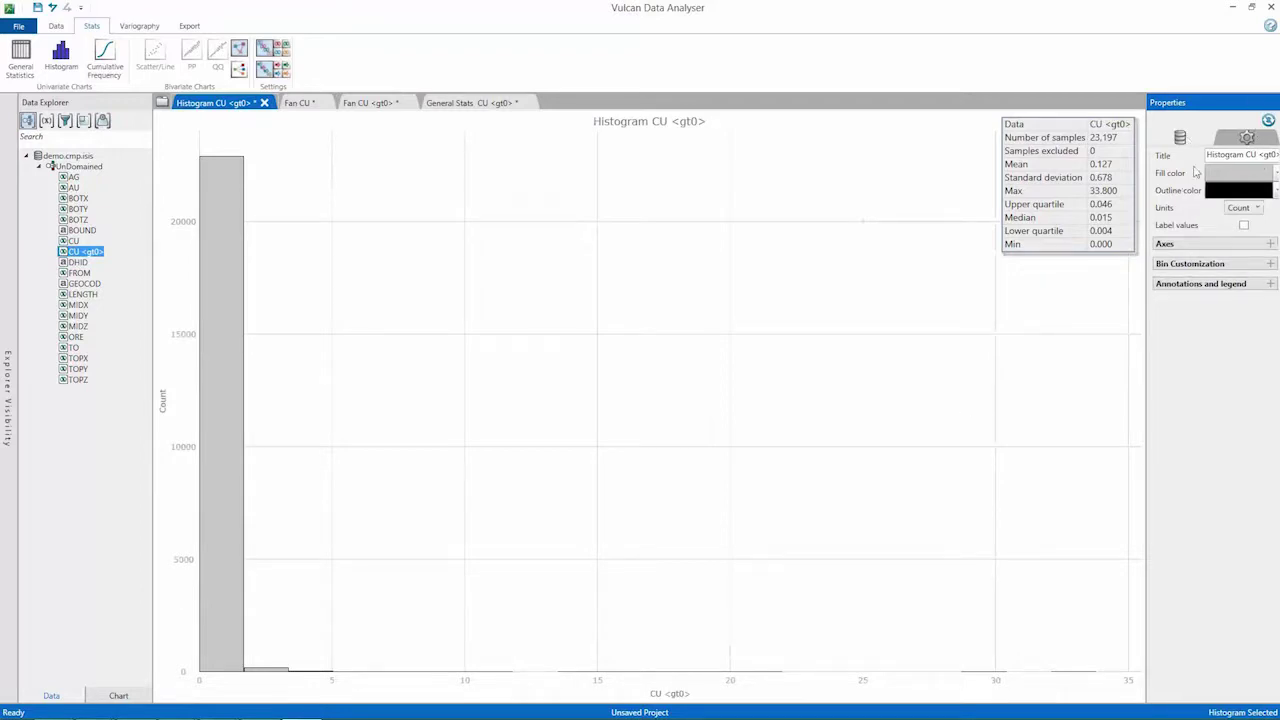
click(1235, 174)
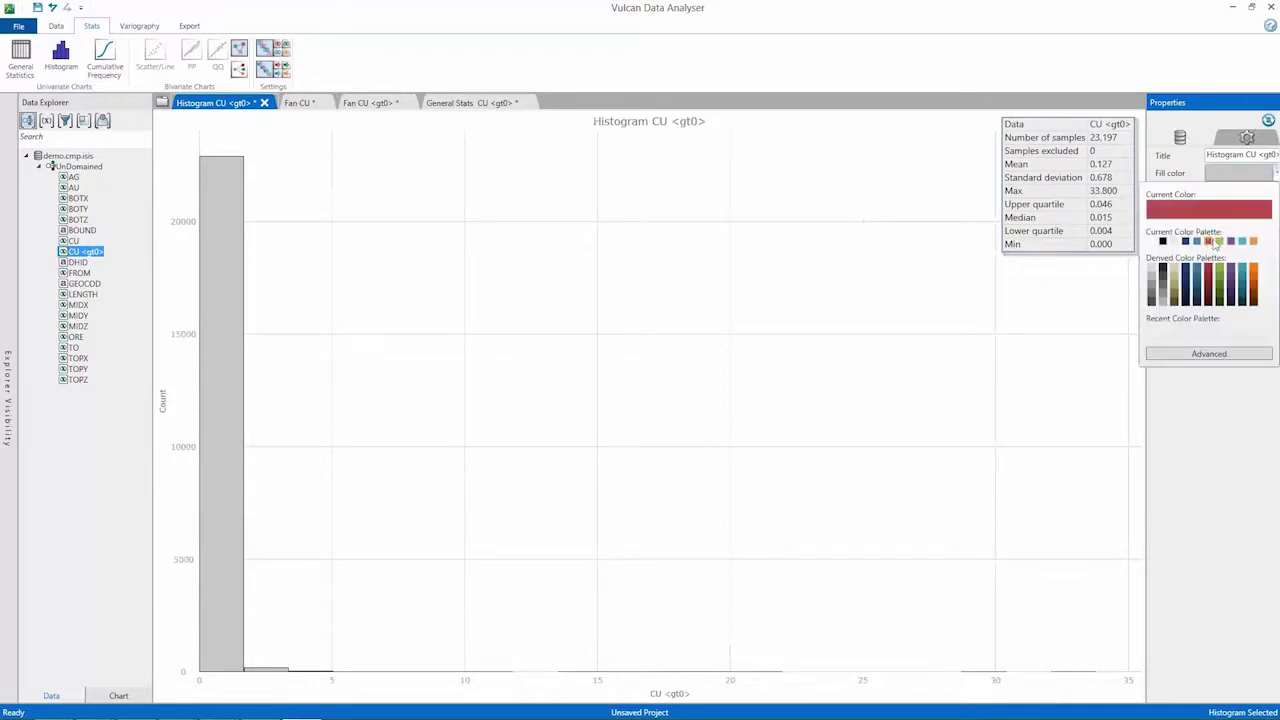
click(1253, 241)
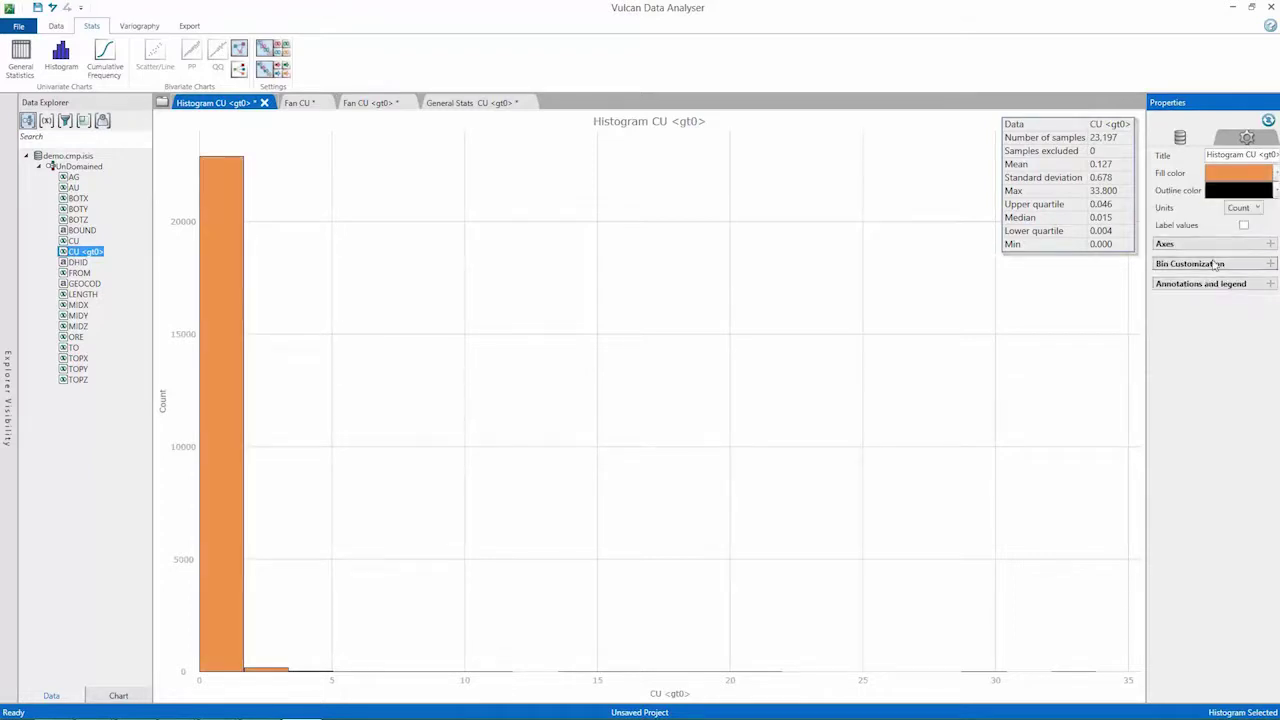
Bin the histogram from 0 to an end value of 2 with 10 bins.
click(1216, 264)
double_click(1237, 300)
click(1233, 300)
drag(1233, 300, 1277, 304)
text(2)
key(Tab)
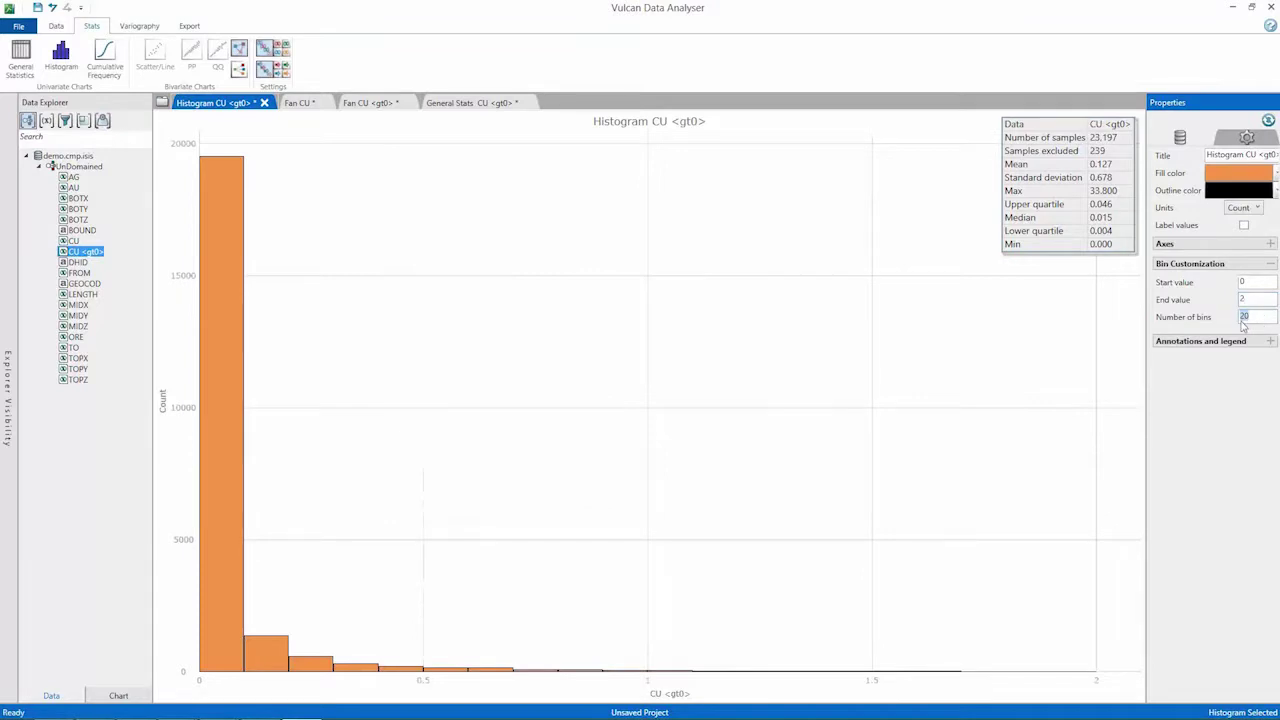
text(10)
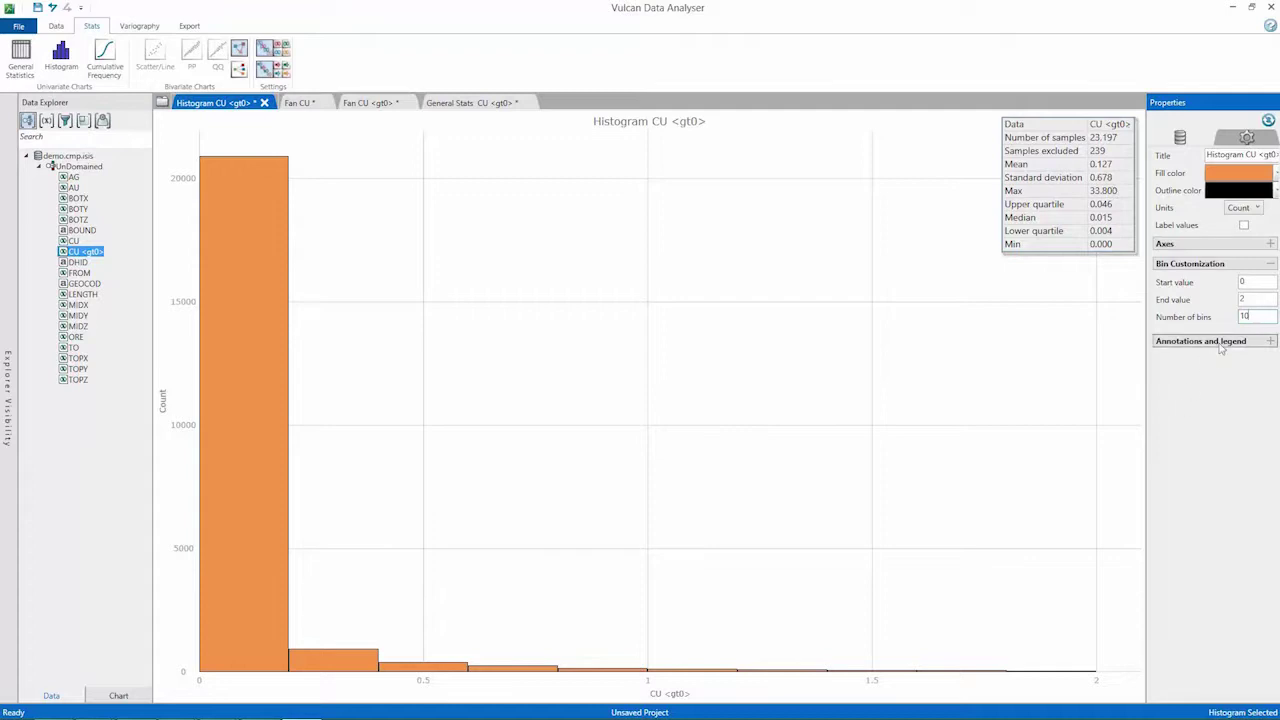
Try a Gaussian X axis scale on the histogram, then return it to Linear.
click(1210, 244)
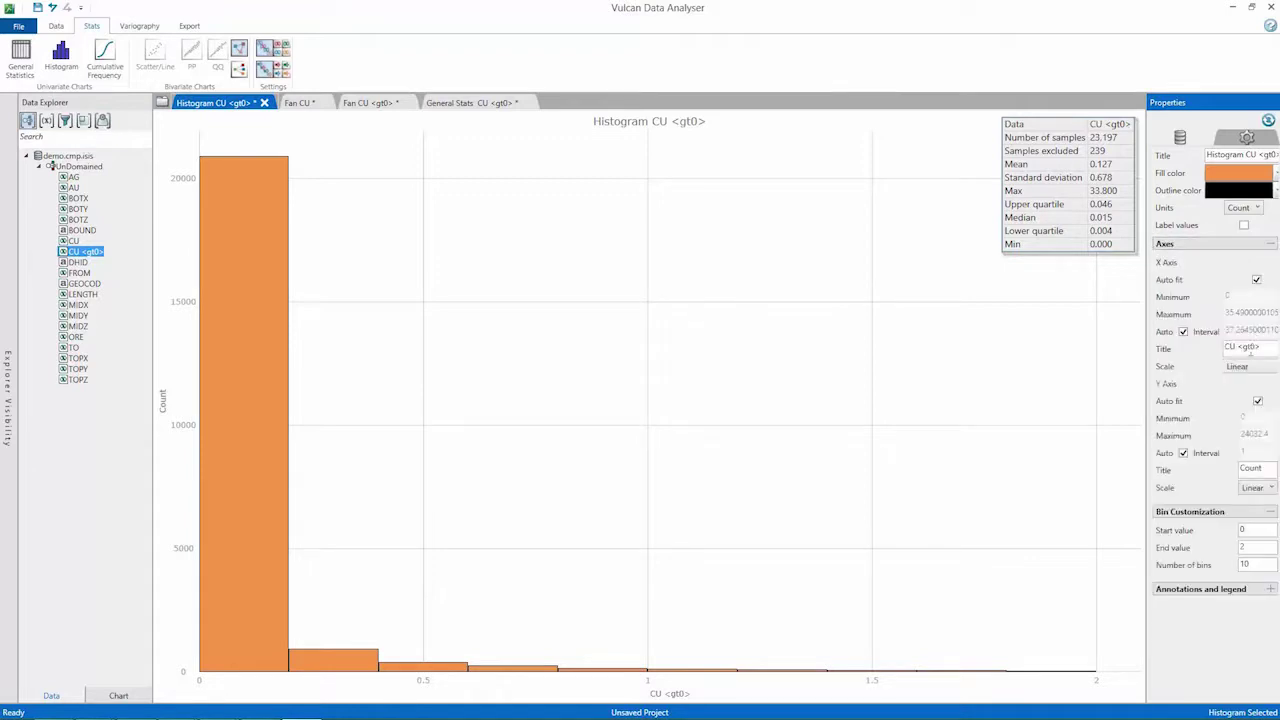
click(1262, 368)
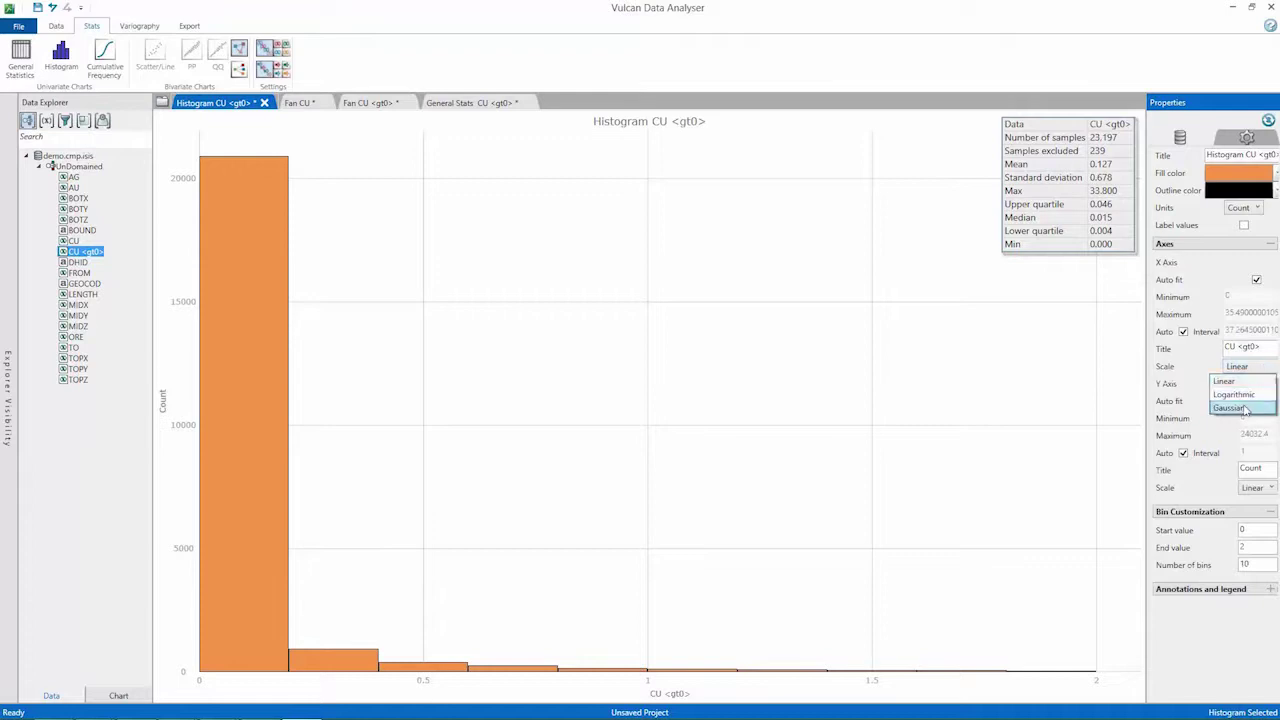
click(1245, 409)
click(1248, 367)
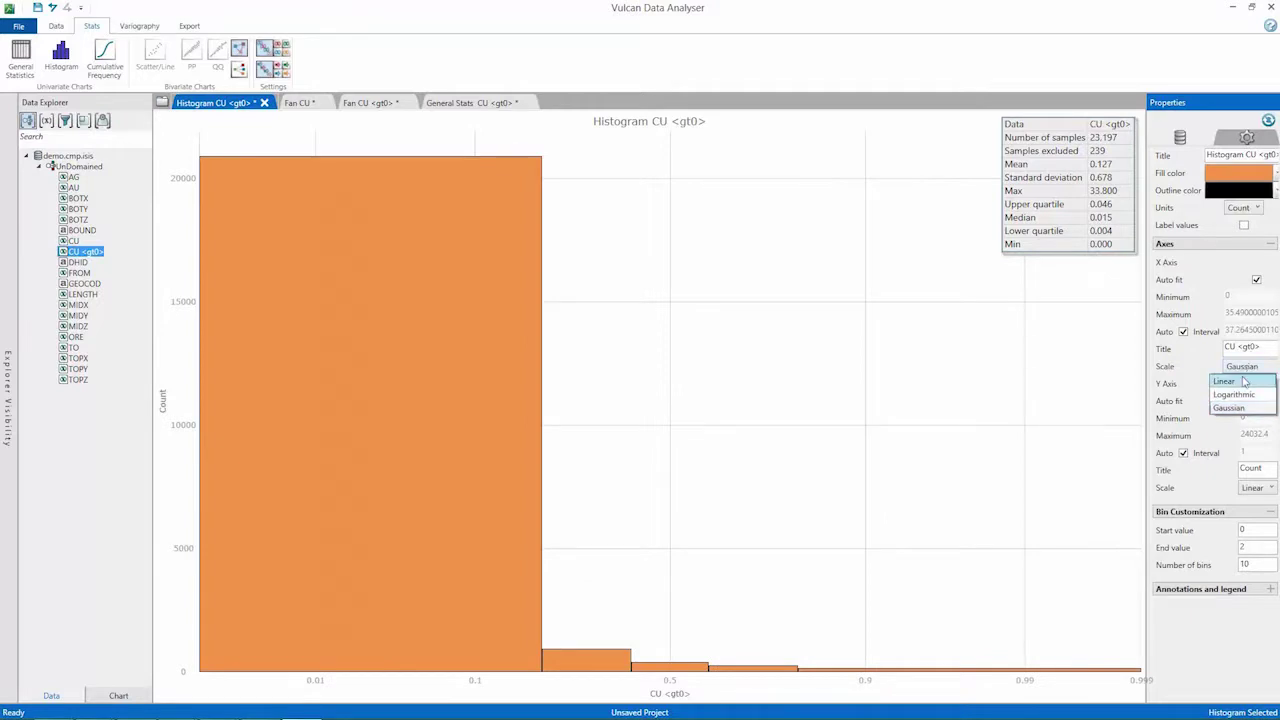
click(1245, 381)
Try a Logarithmic Y axis scale, then set it back to Linear.
click(1259, 489)
click(1248, 502)
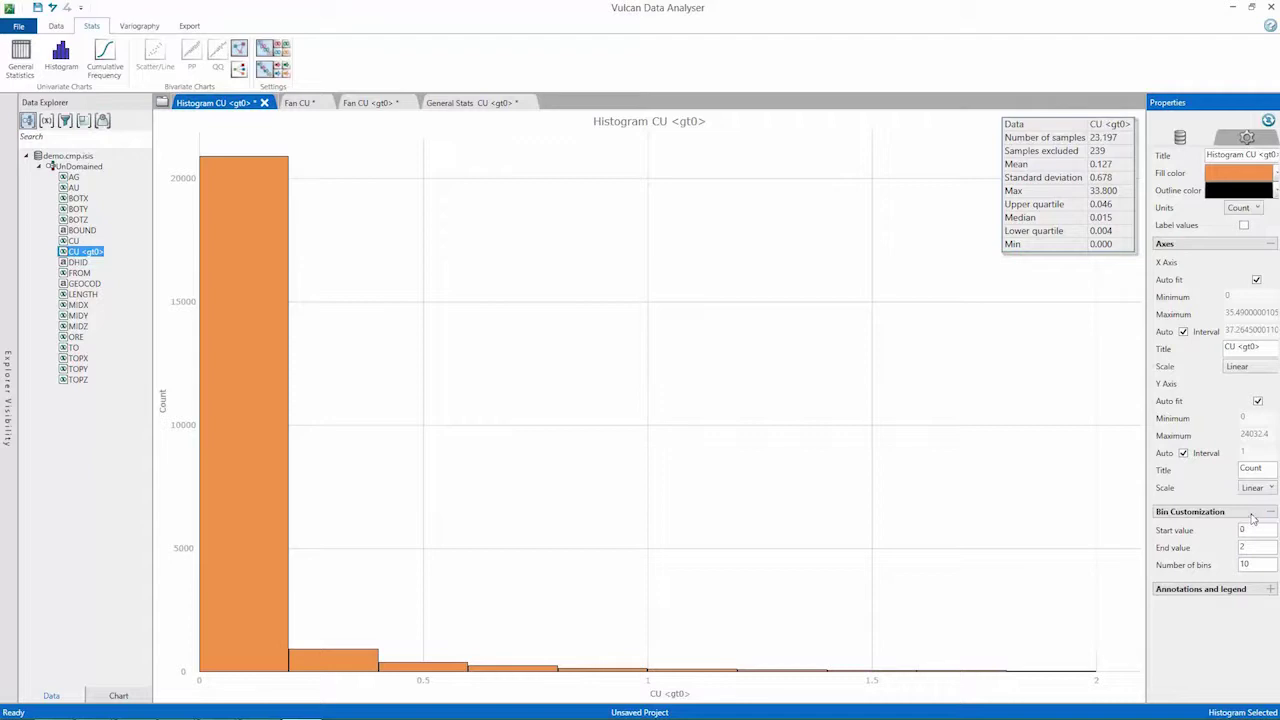
click(1252, 487)
click(1250, 516)
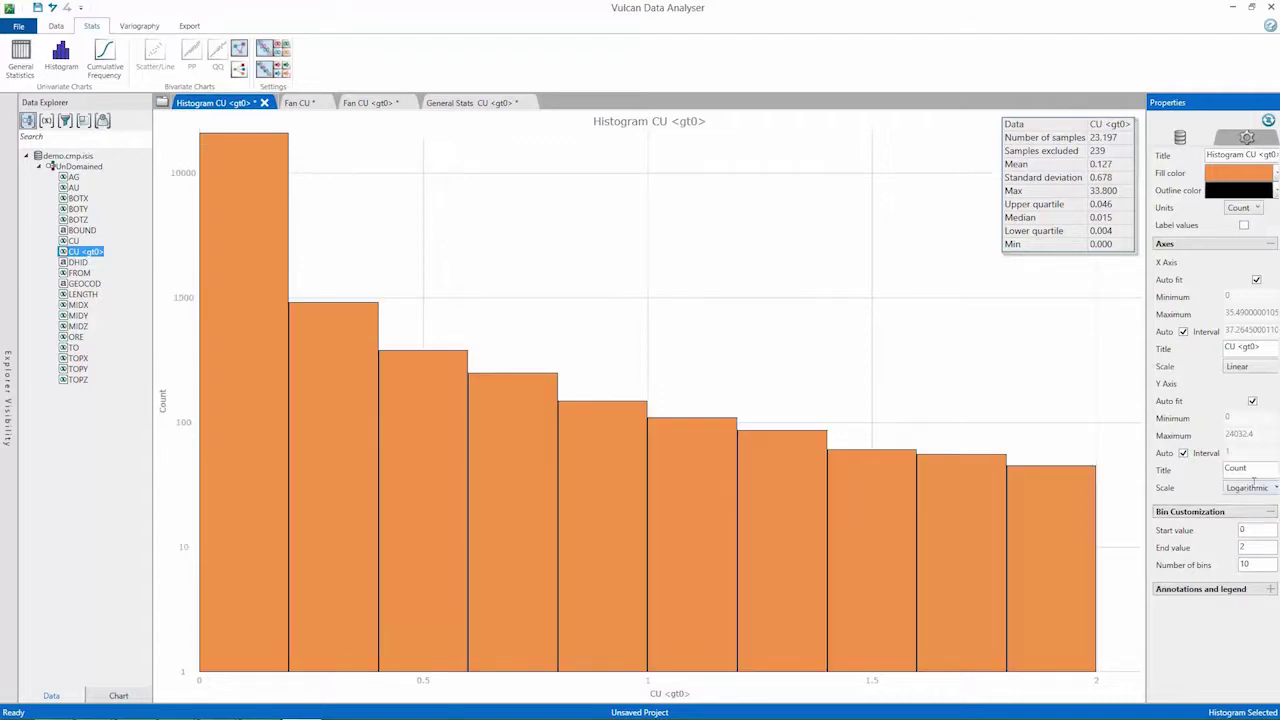
click(1254, 487)
click(1248, 502)
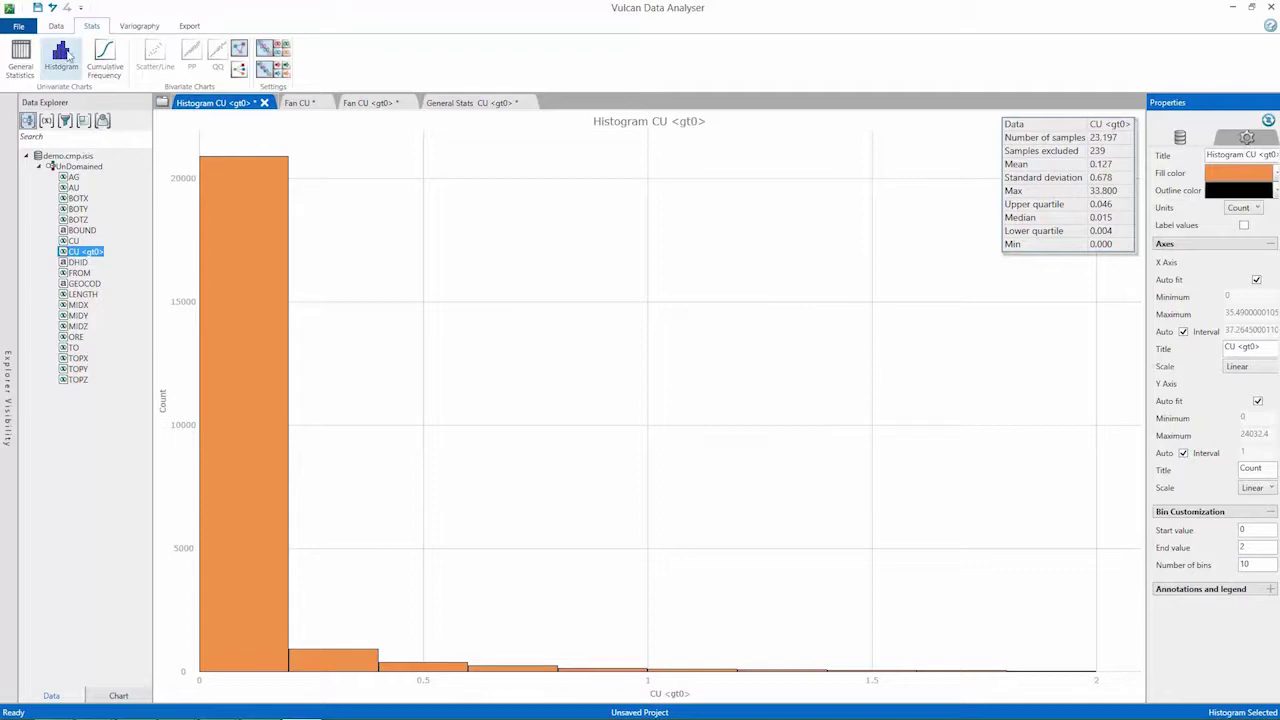
Chart the BOUND field as a red histogram of sample counts per domain.
click(82, 230)
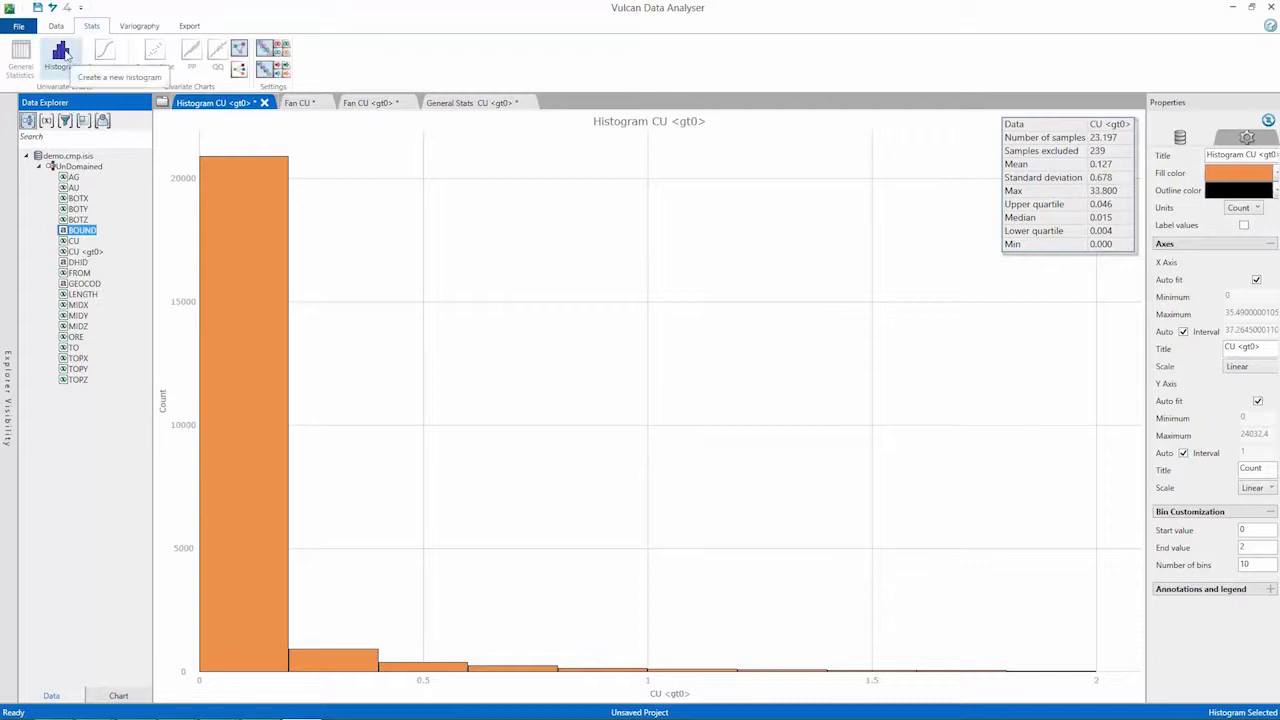
click(68, 57)
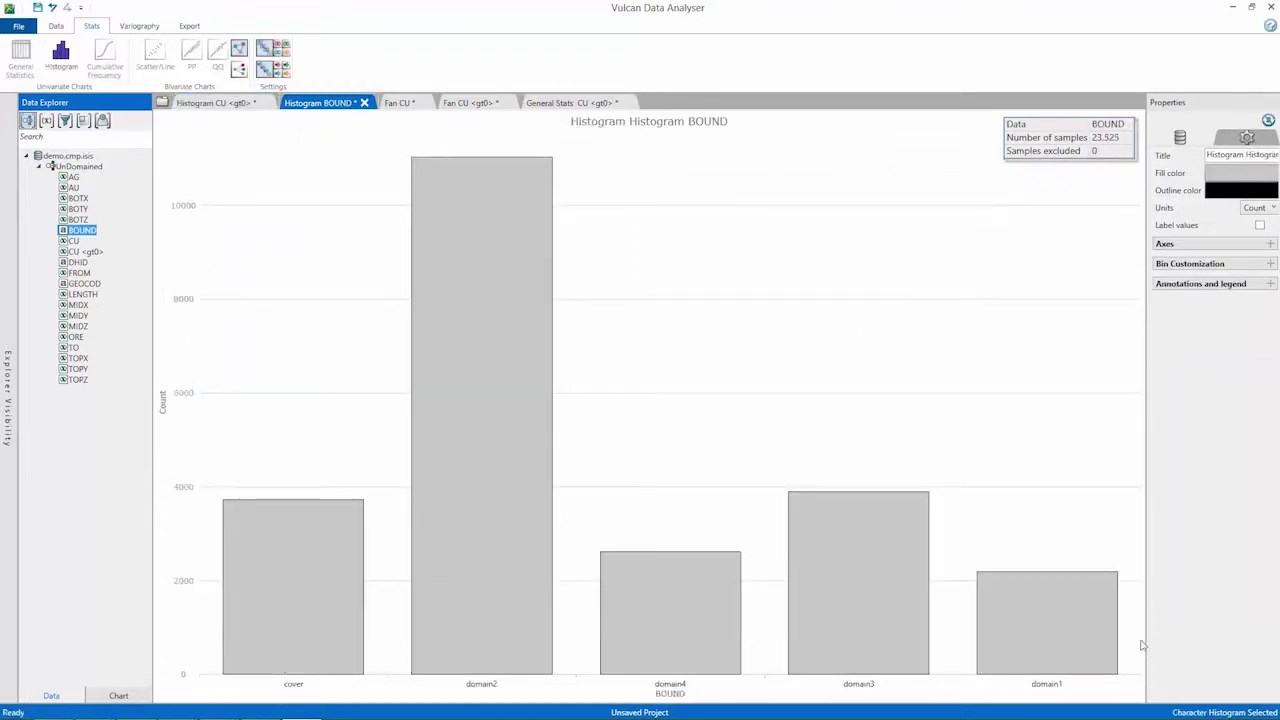
click(1241, 173)
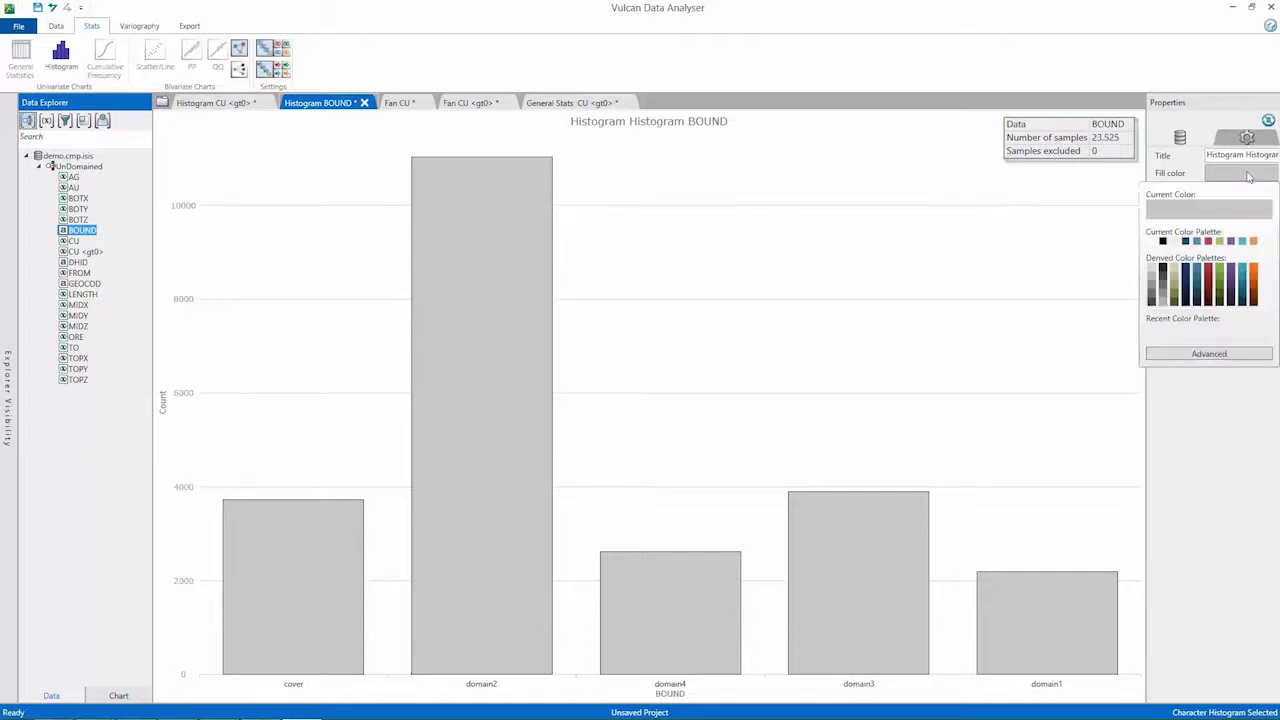
click(1208, 241)
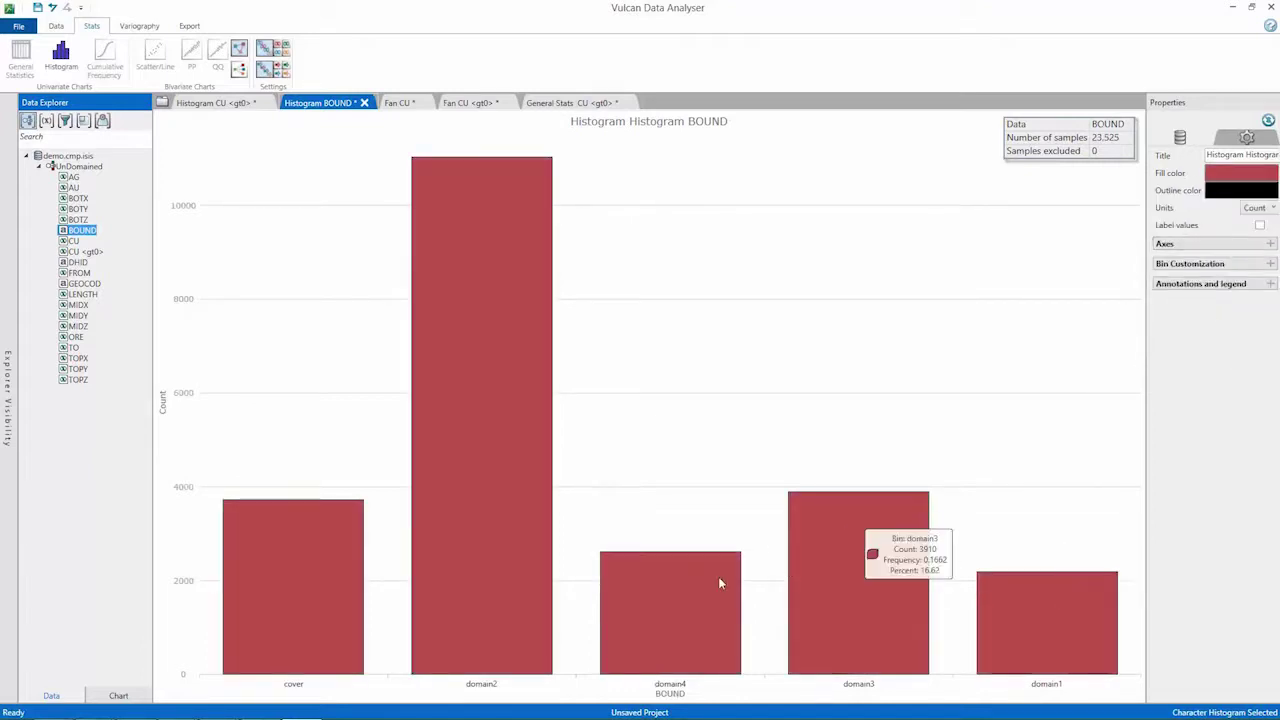
mouse_move(231, 650)
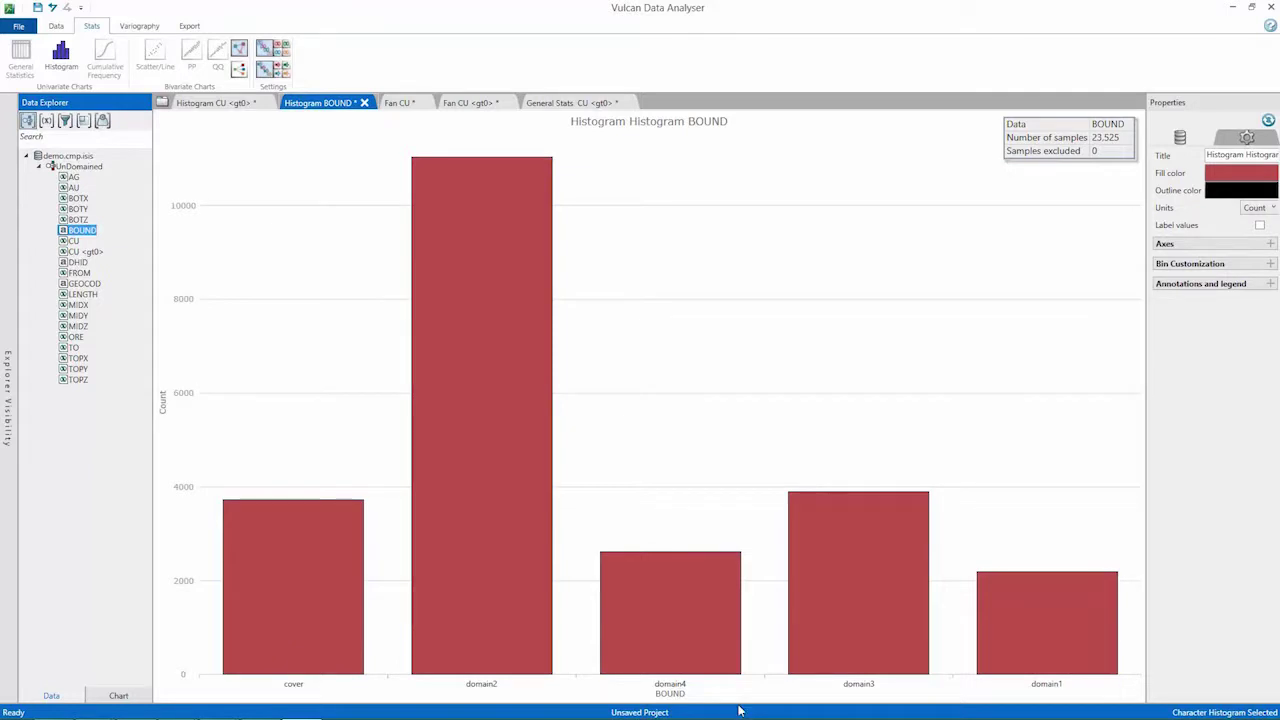
click(56, 27)
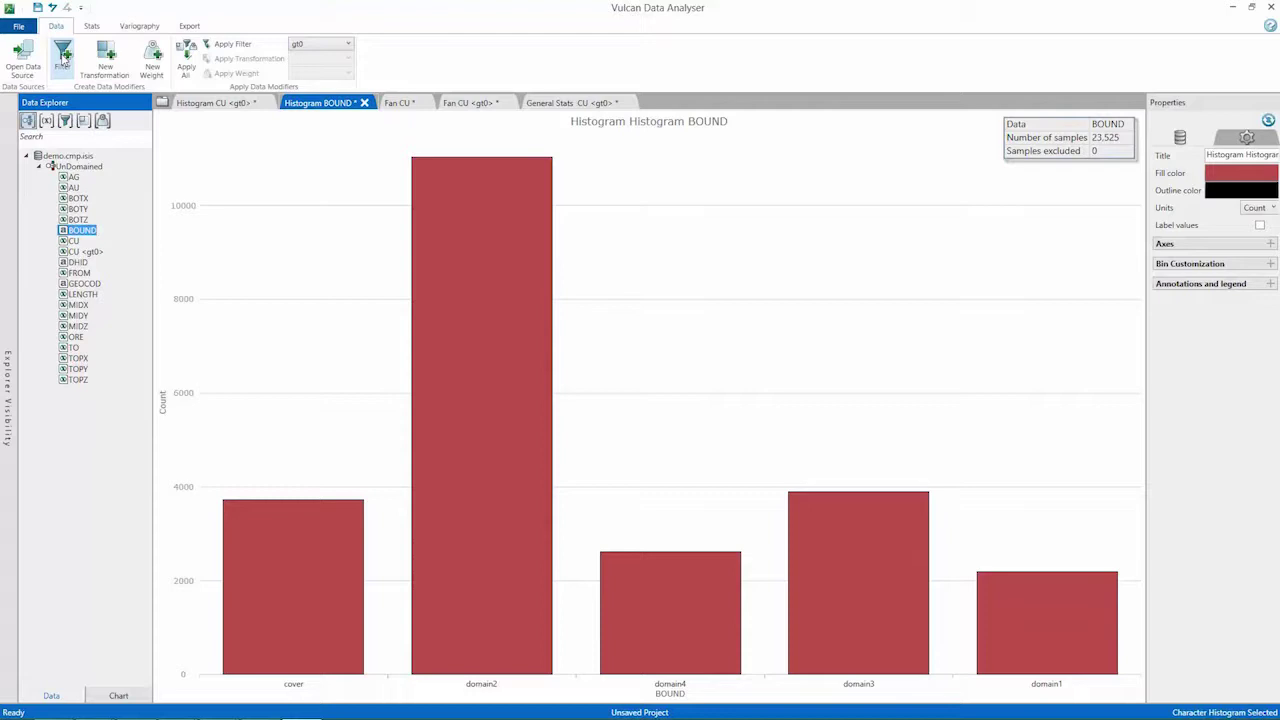
Open the filter editor with demo.cmp.isis as the data source.
click(62, 57)
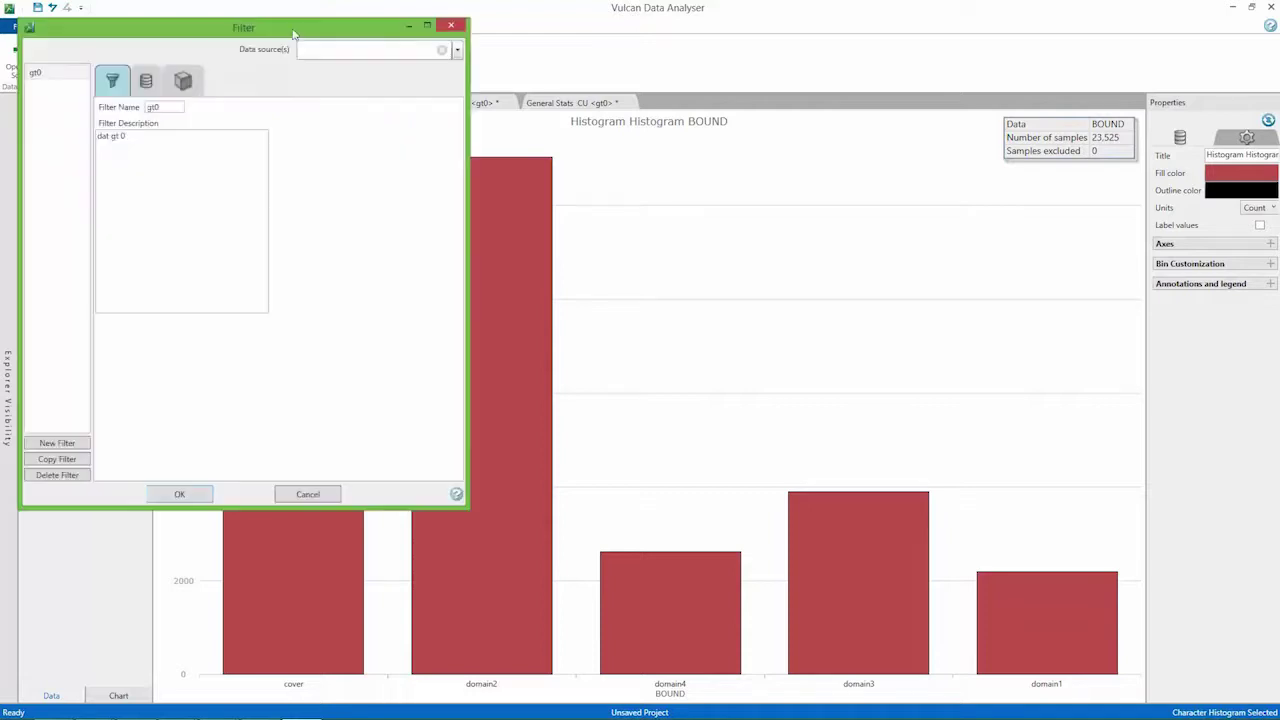
drag(309, 31, 441, 50)
click(601, 72)
click(541, 106)
click(308, 130)
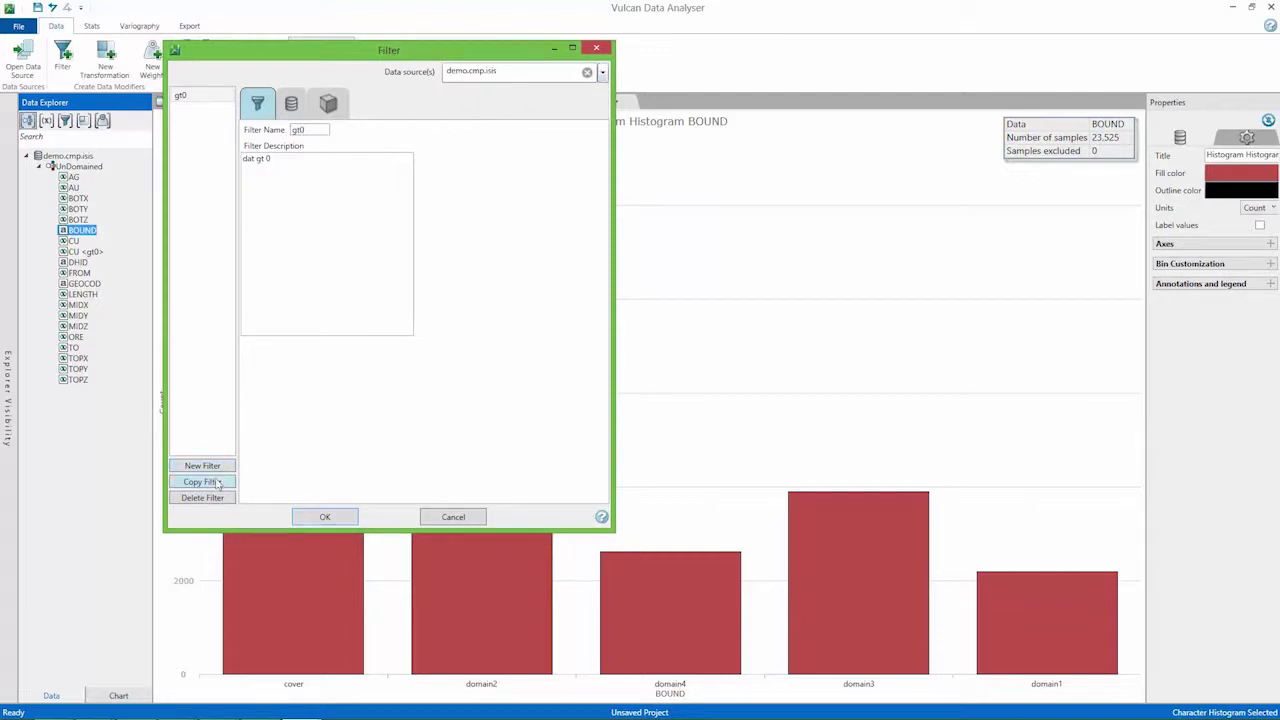
Copy the gt0 filter as d1 with the description domain1.
click(217, 484)
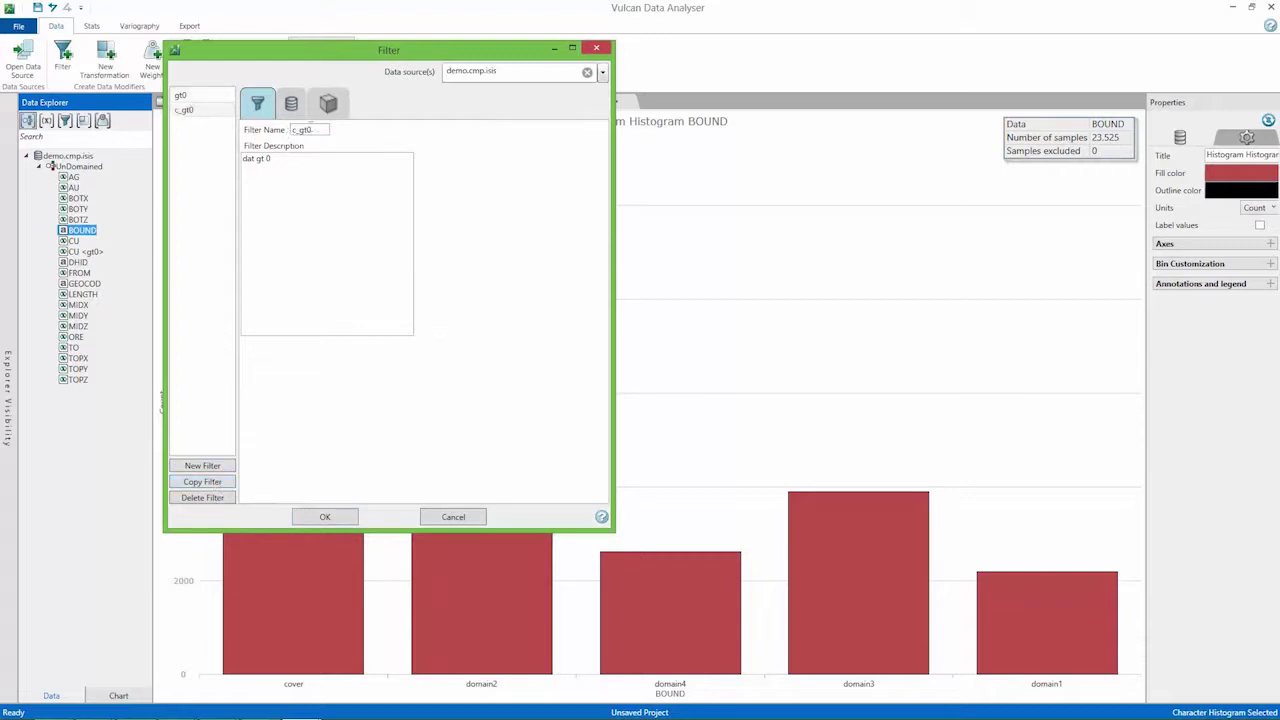
double_click(303, 129)
text(d1)
drag(272, 159, 243, 160)
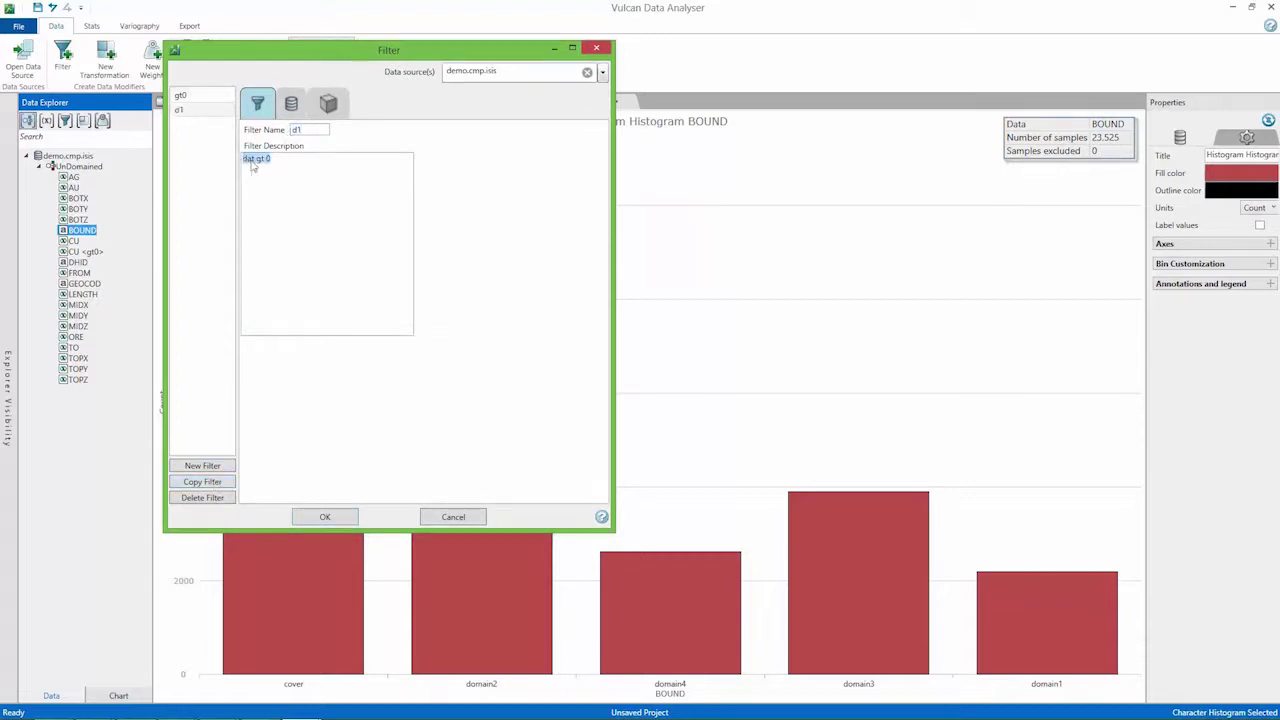
text(domain1)
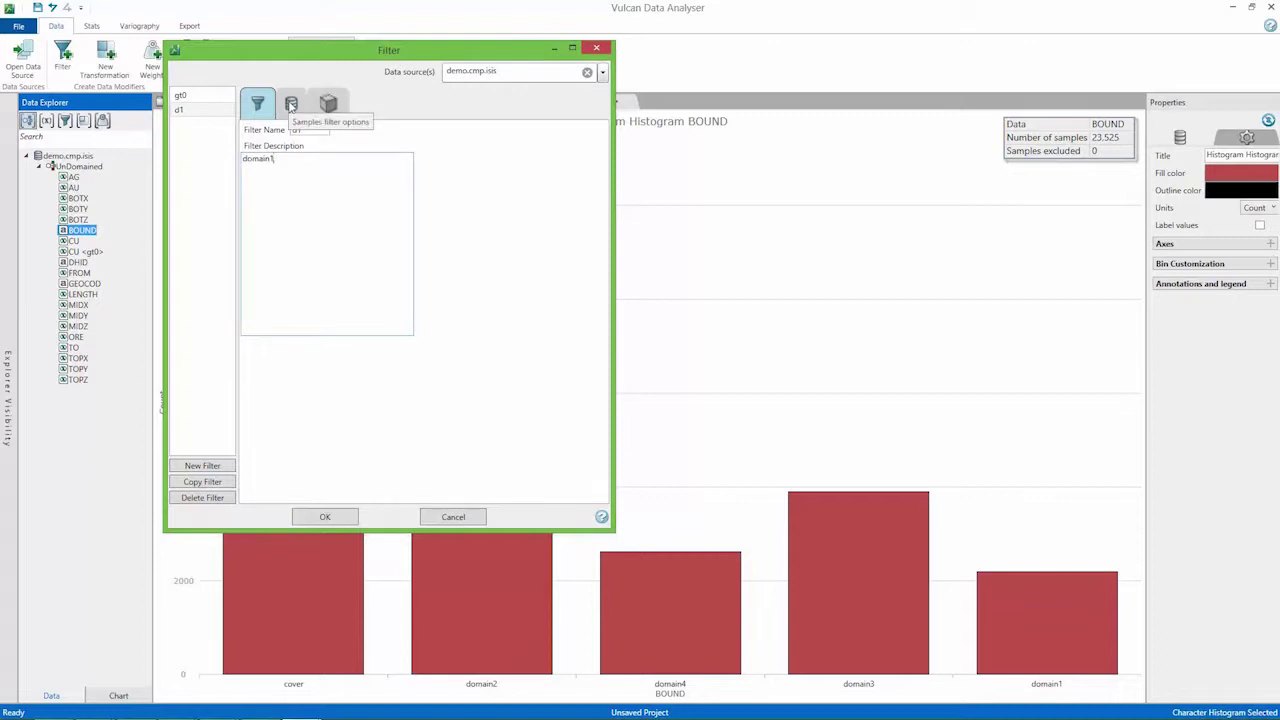
Give filter d1 a character filter on field bound keeping only domain1.
click(291, 104)
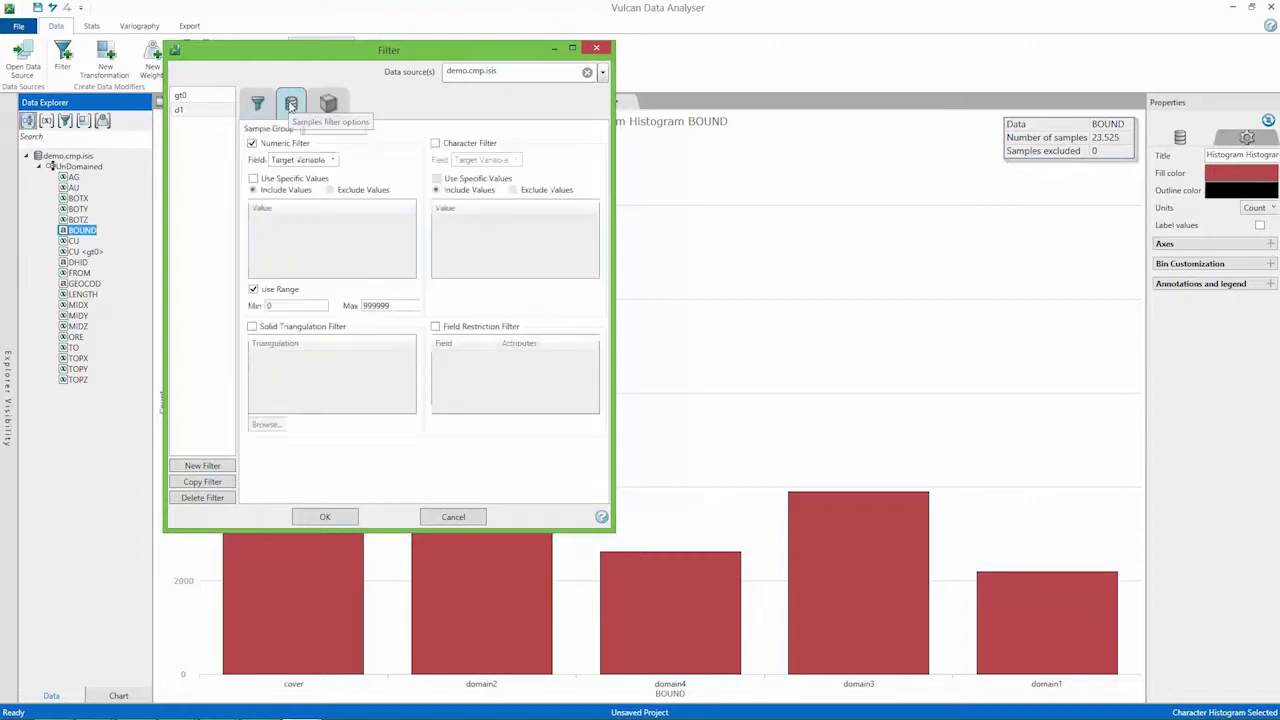
click(436, 143)
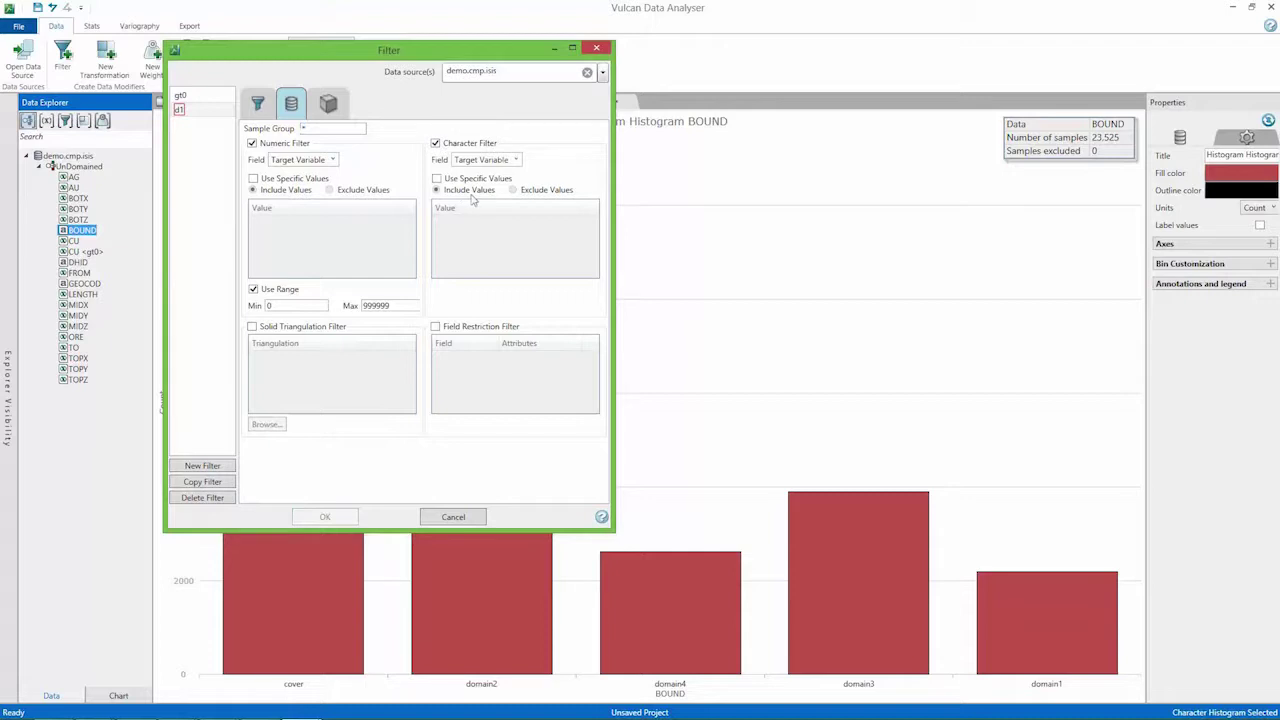
click(480, 160)
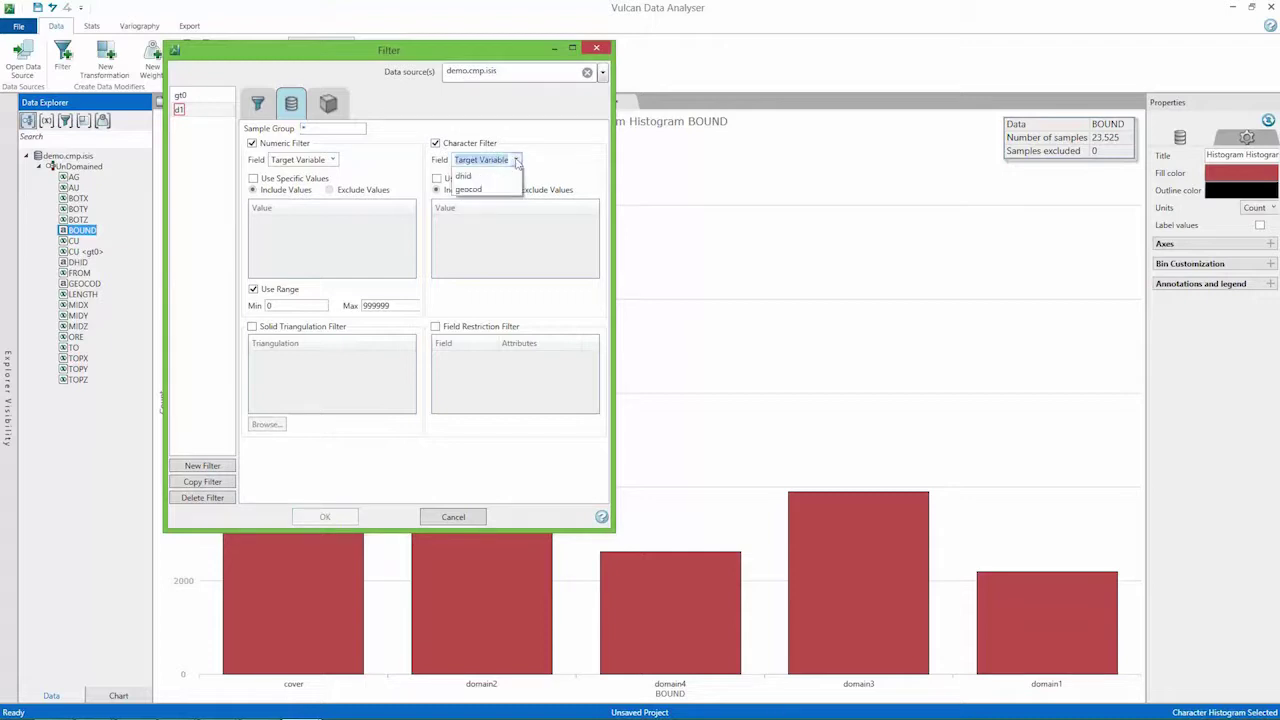
click(470, 190)
click(436, 179)
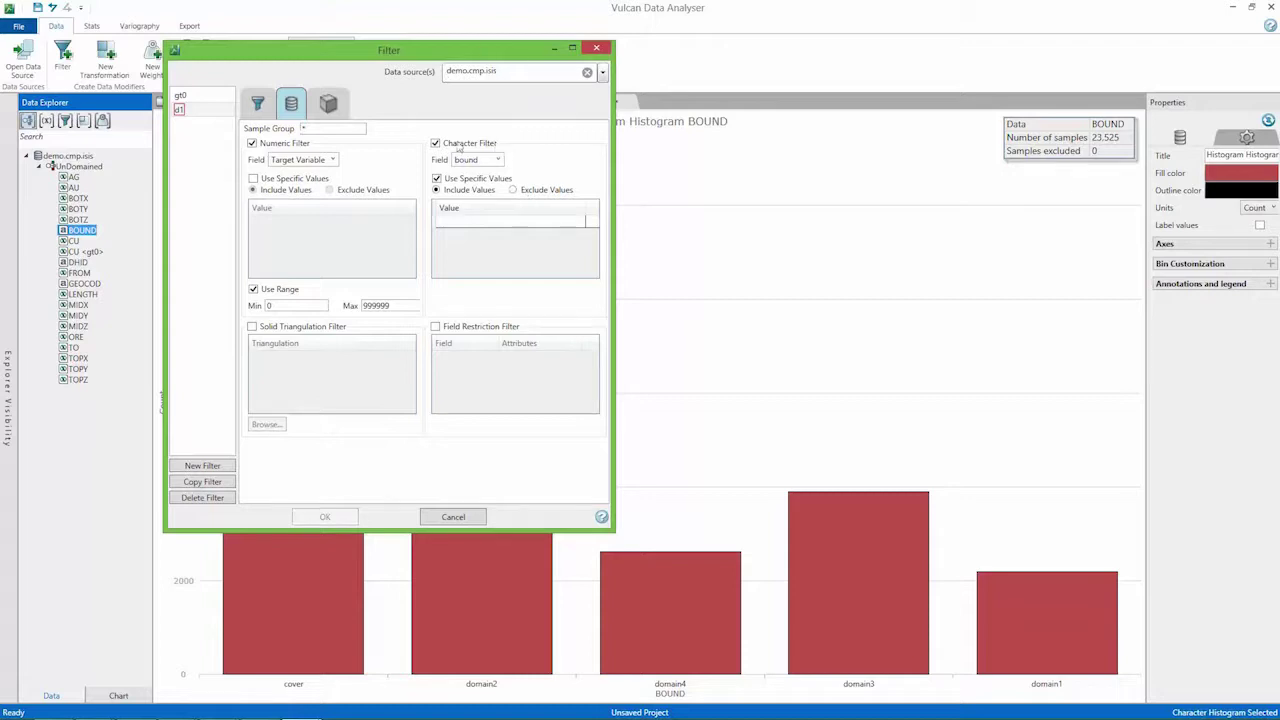
click(581, 221)
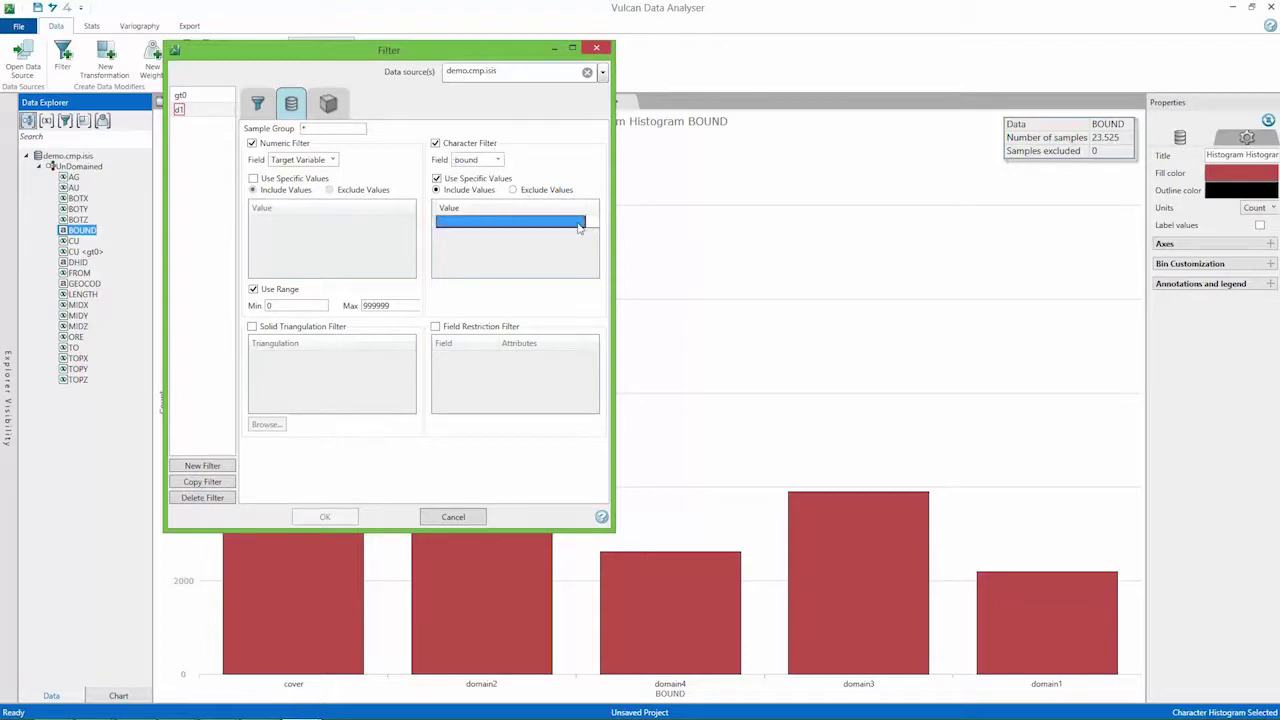
click(581, 221)
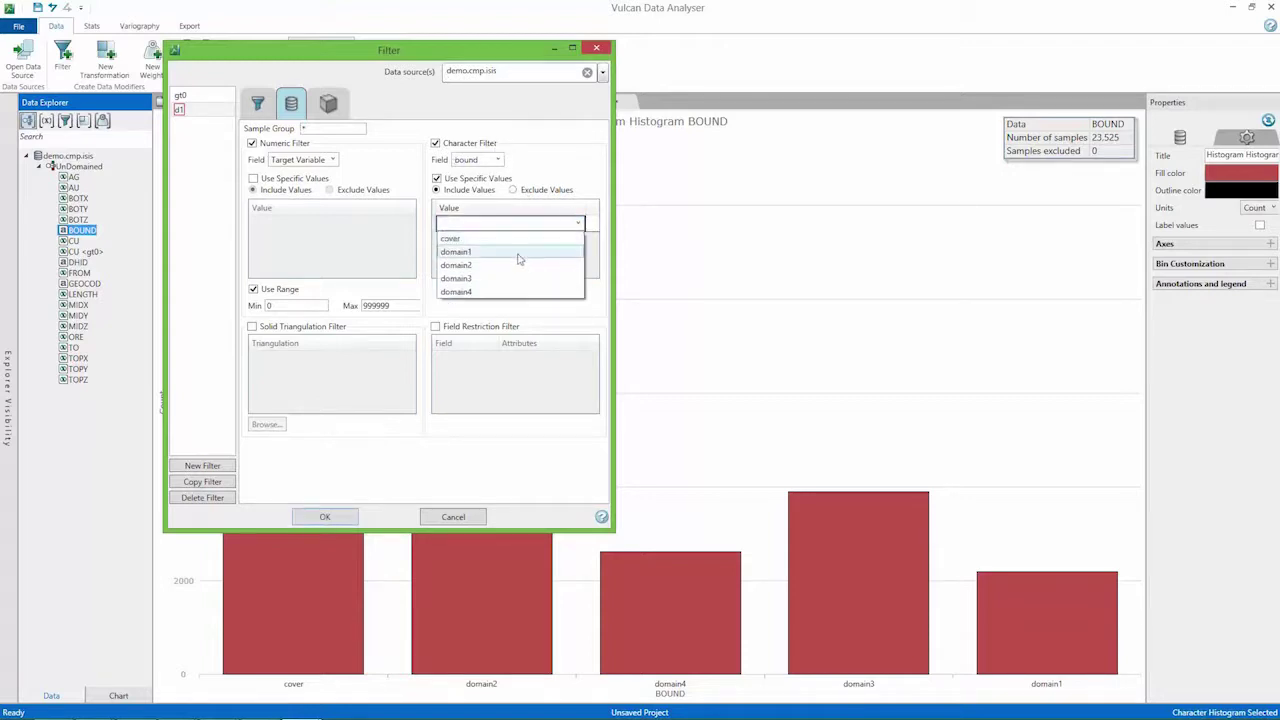
click(519, 252)
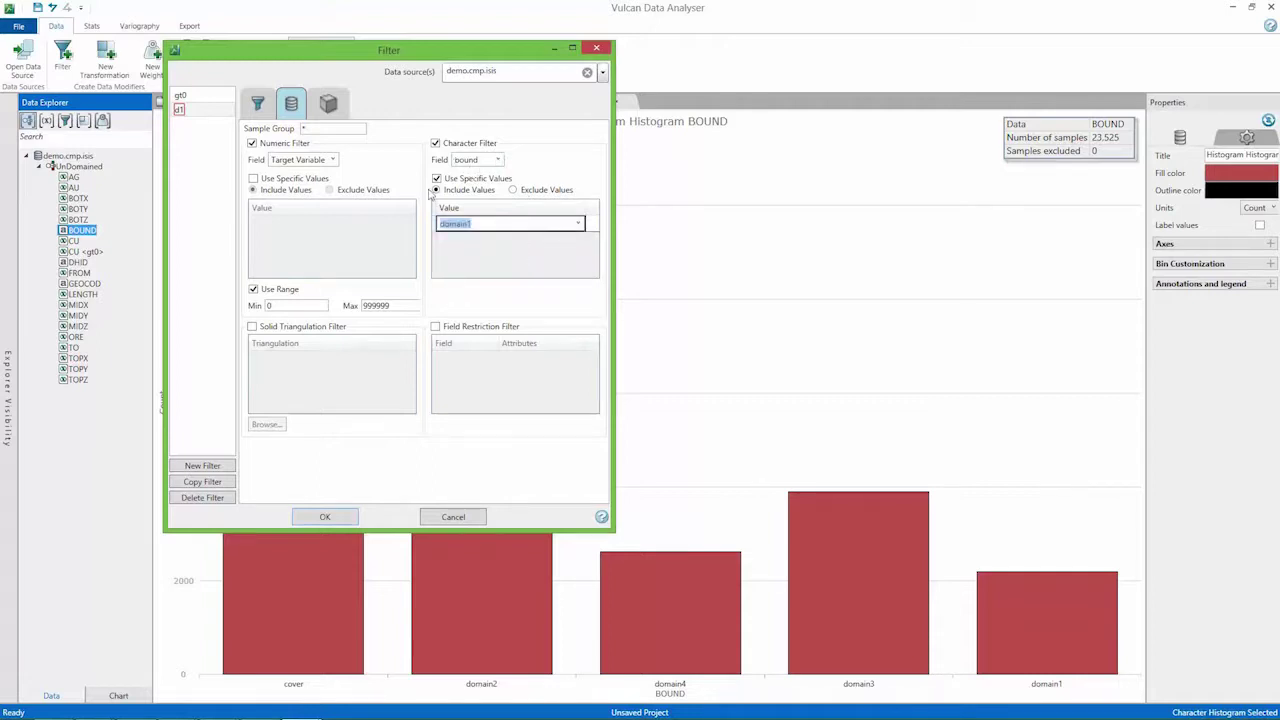
click(491, 226)
key(Return)
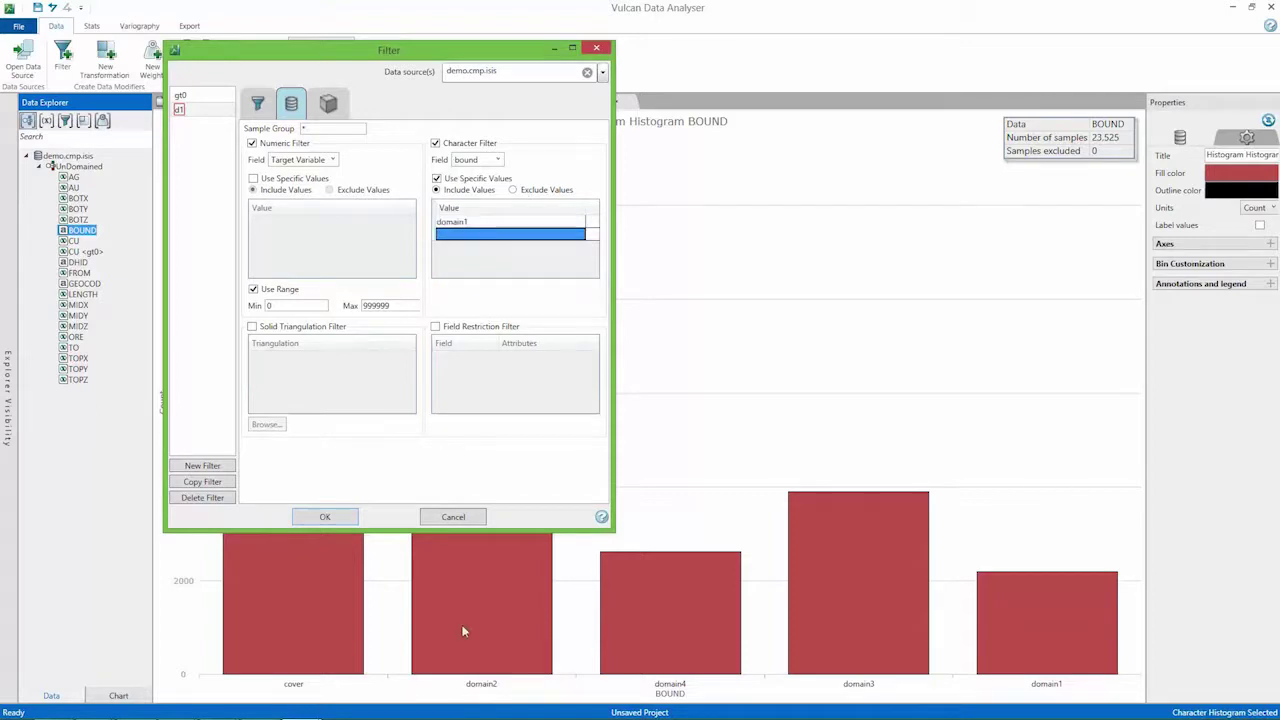
Copy d1 into a new filter d2 described as domain2.
click(203, 482)
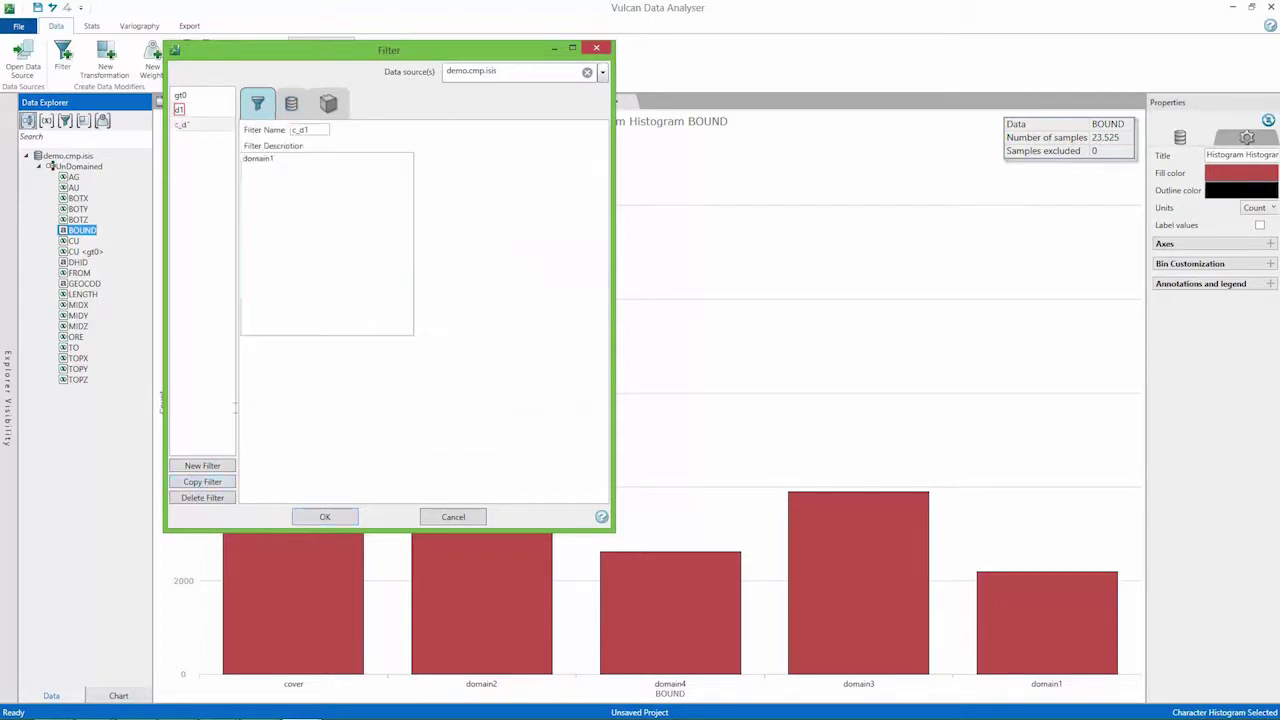
double_click(313, 130)
text(d2)
click(283, 158)
key(BackSpace)
text(2)
Change d2's bound value from domain1 to domain2 and save the filters.
click(291, 103)
click(514, 160)
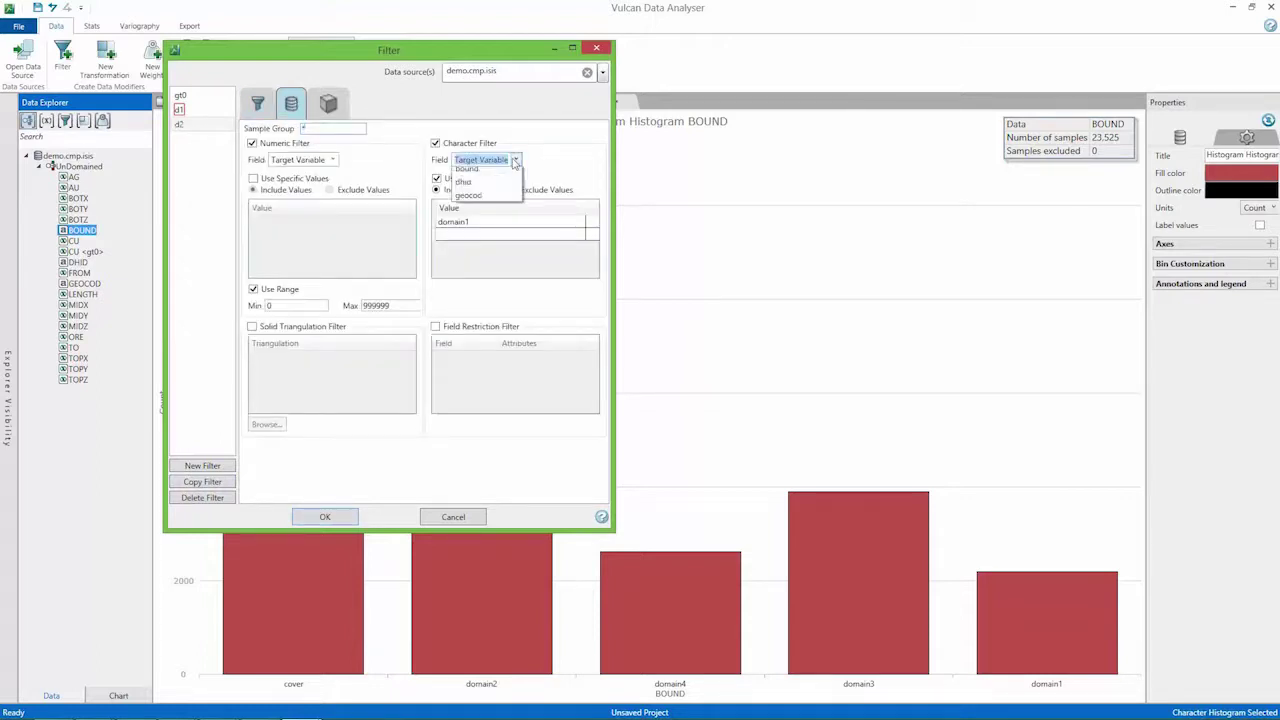
click(467, 169)
click(532, 224)
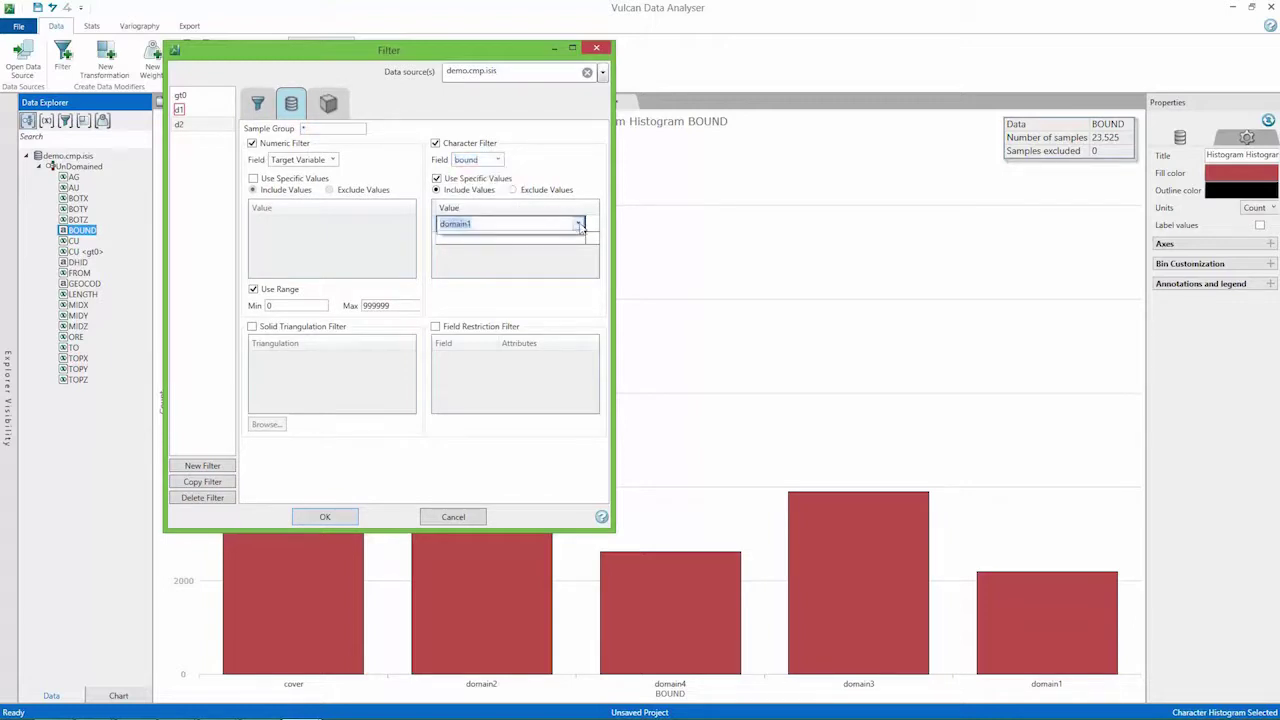
click(579, 226)
click(530, 268)
click(507, 247)
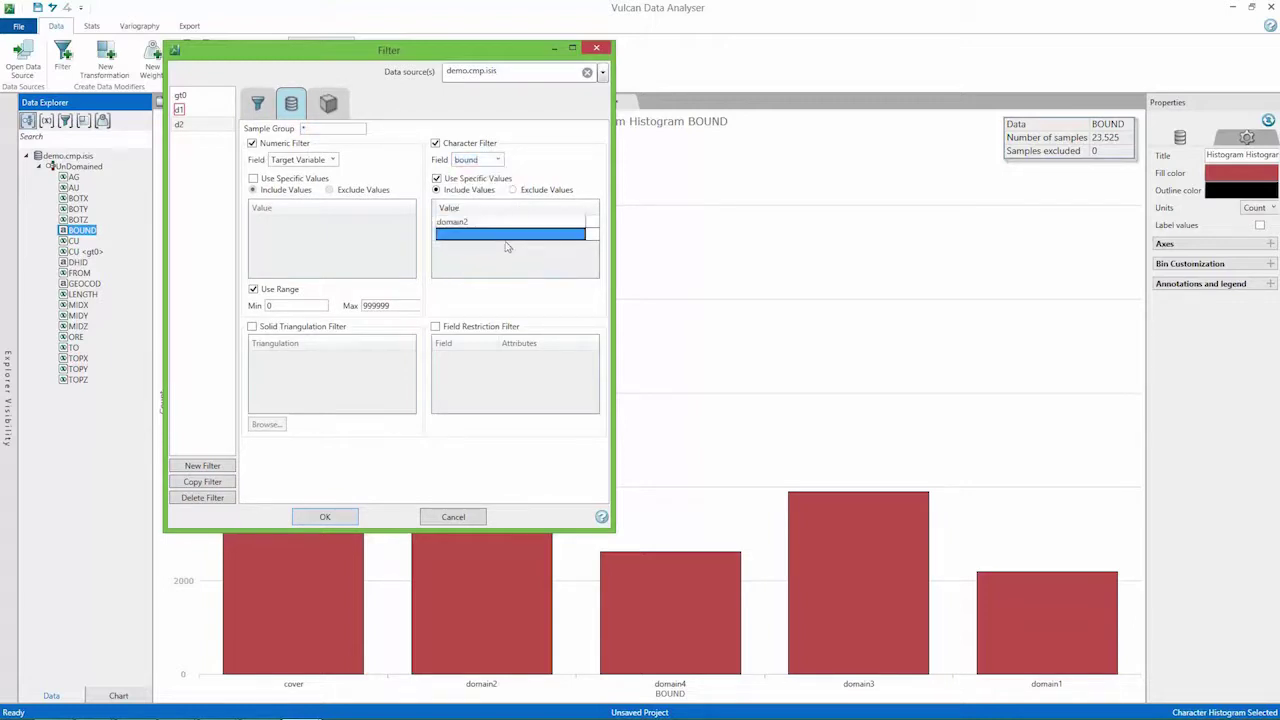
click(324, 517)
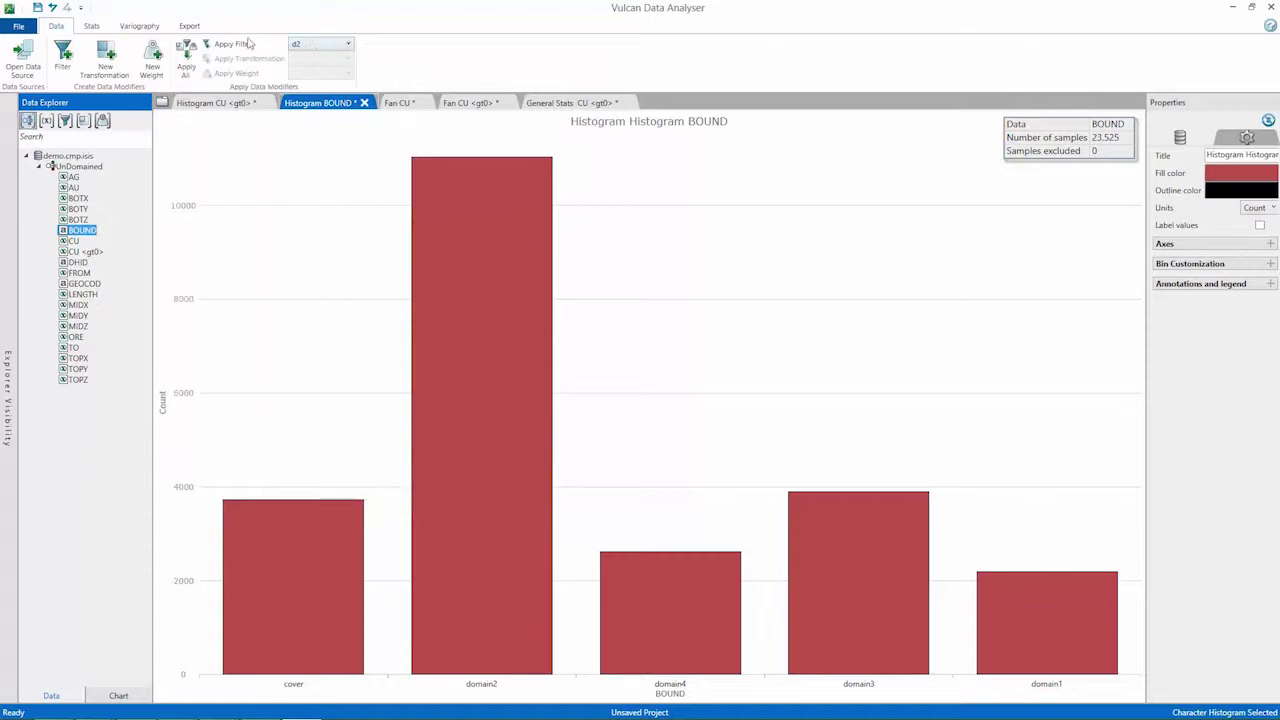
Apply filters d2 and d1 to CU, creating CU <d2> and CU <d1>.
click(318, 45)
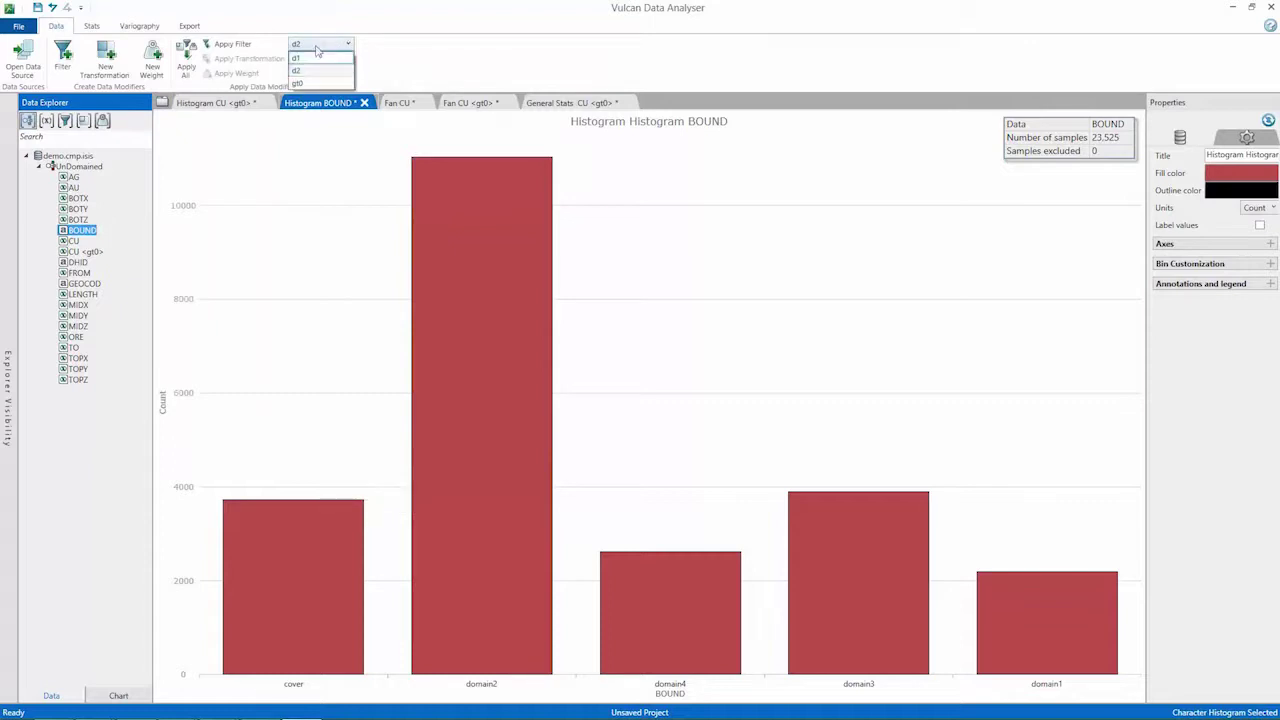
click(78, 247)
click(73, 241)
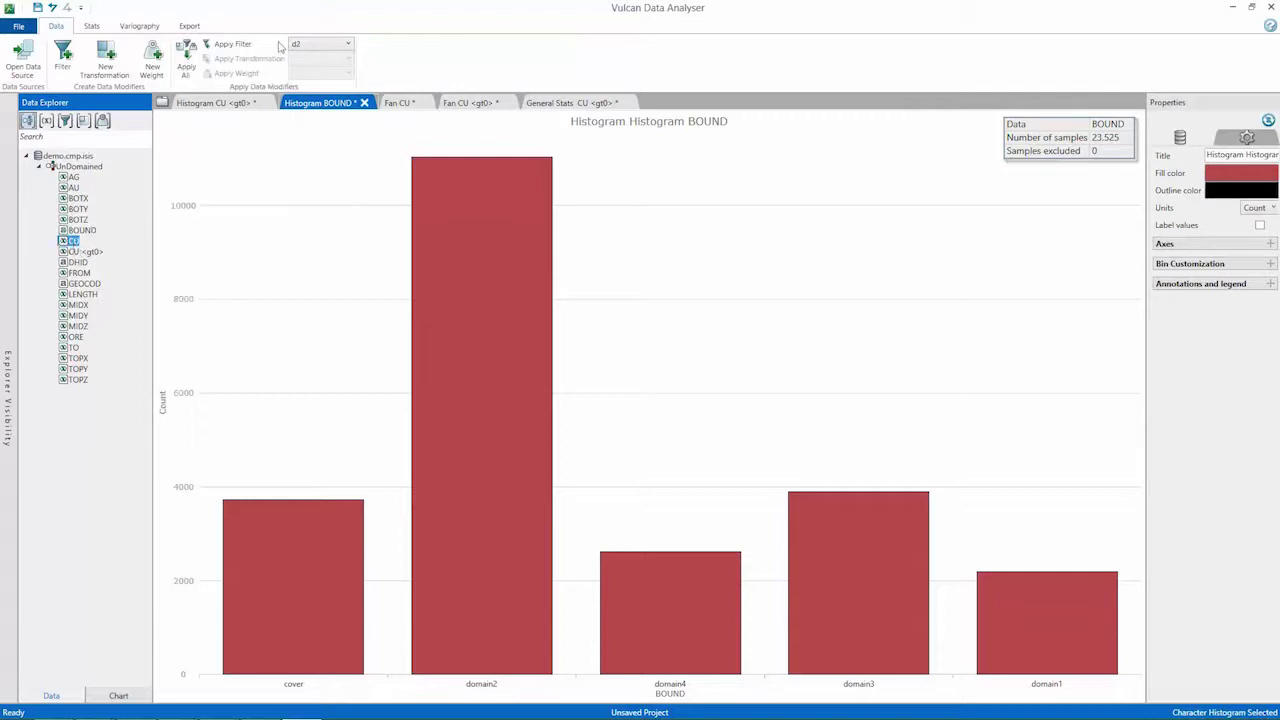
click(230, 44)
click(320, 45)
click(306, 58)
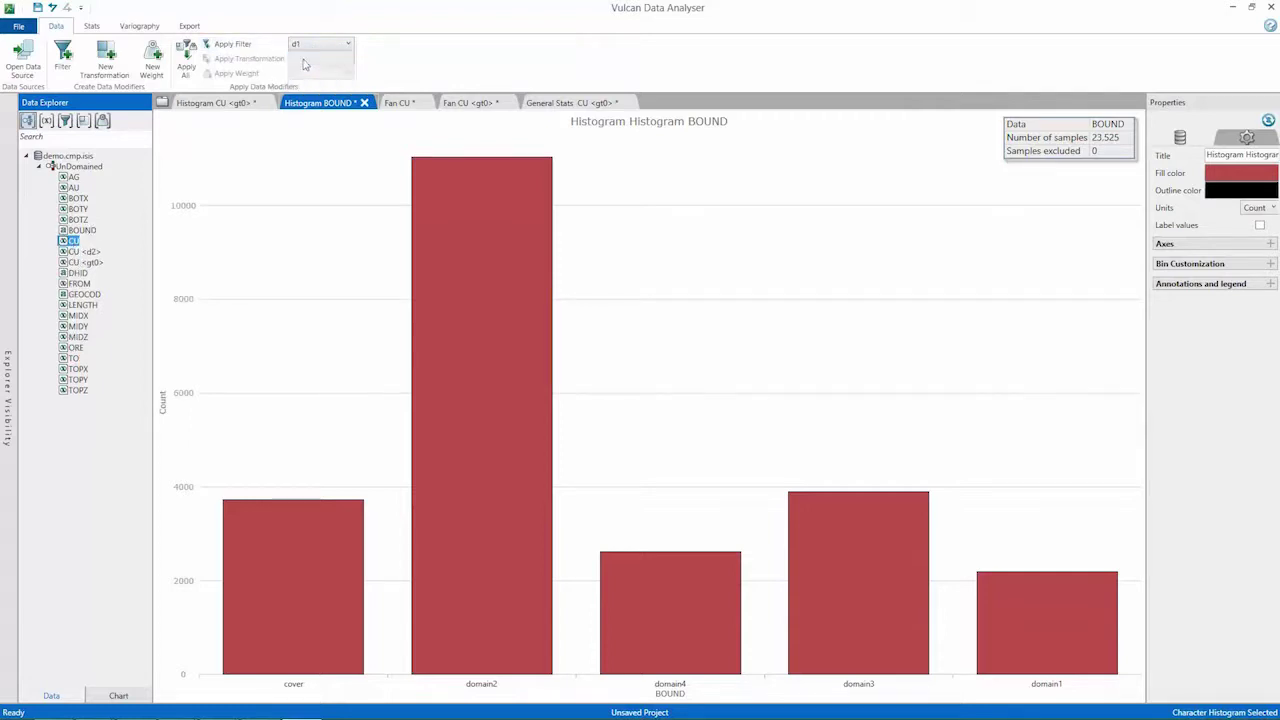
click(228, 44)
Apply filters d1 and d2 to AU, creating AU <d1> and AU <d2>.
click(73, 187)
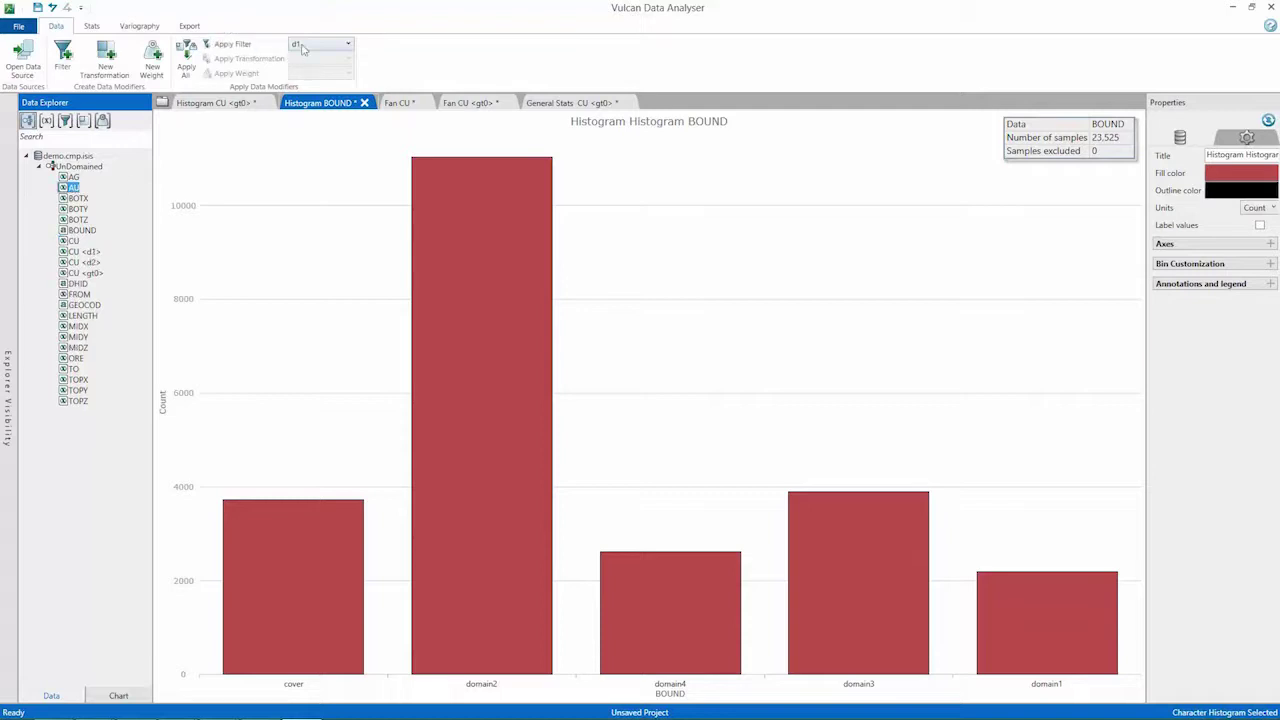
click(240, 45)
click(320, 44)
click(306, 69)
click(236, 45)
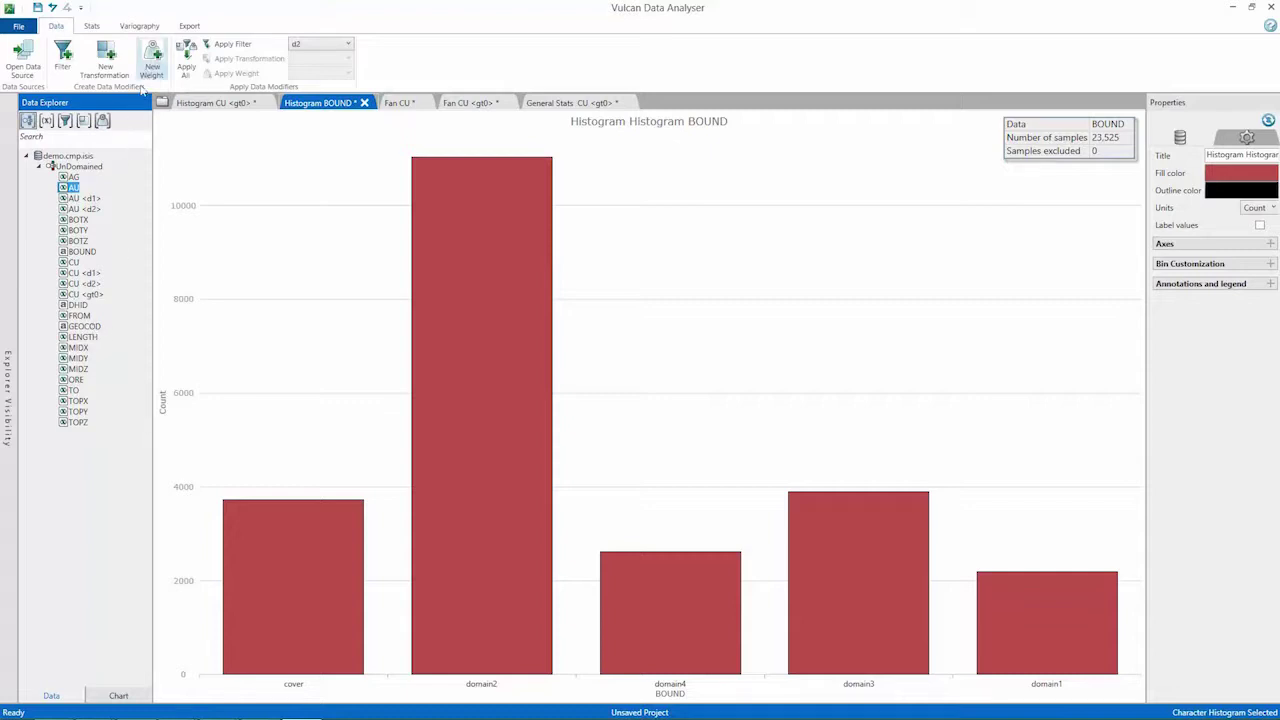
Create a new weight named length using the length variable.
click(153, 62)
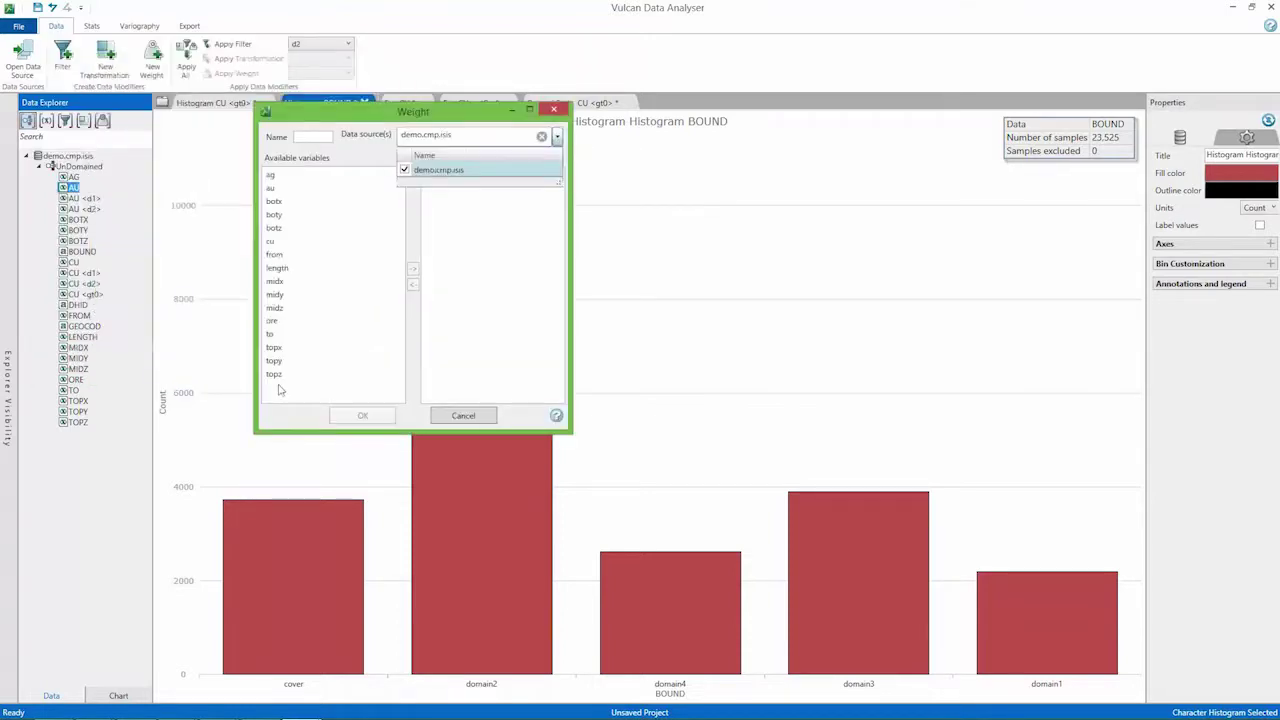
click(310, 139)
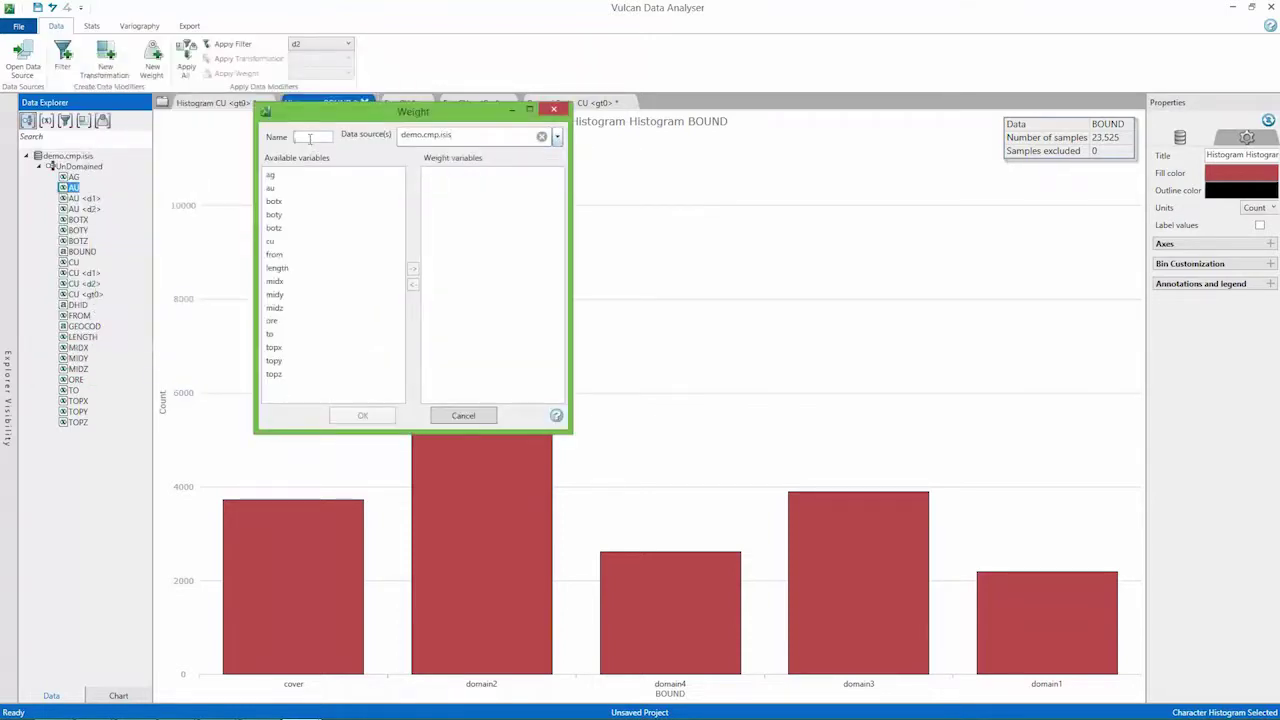
text(length)
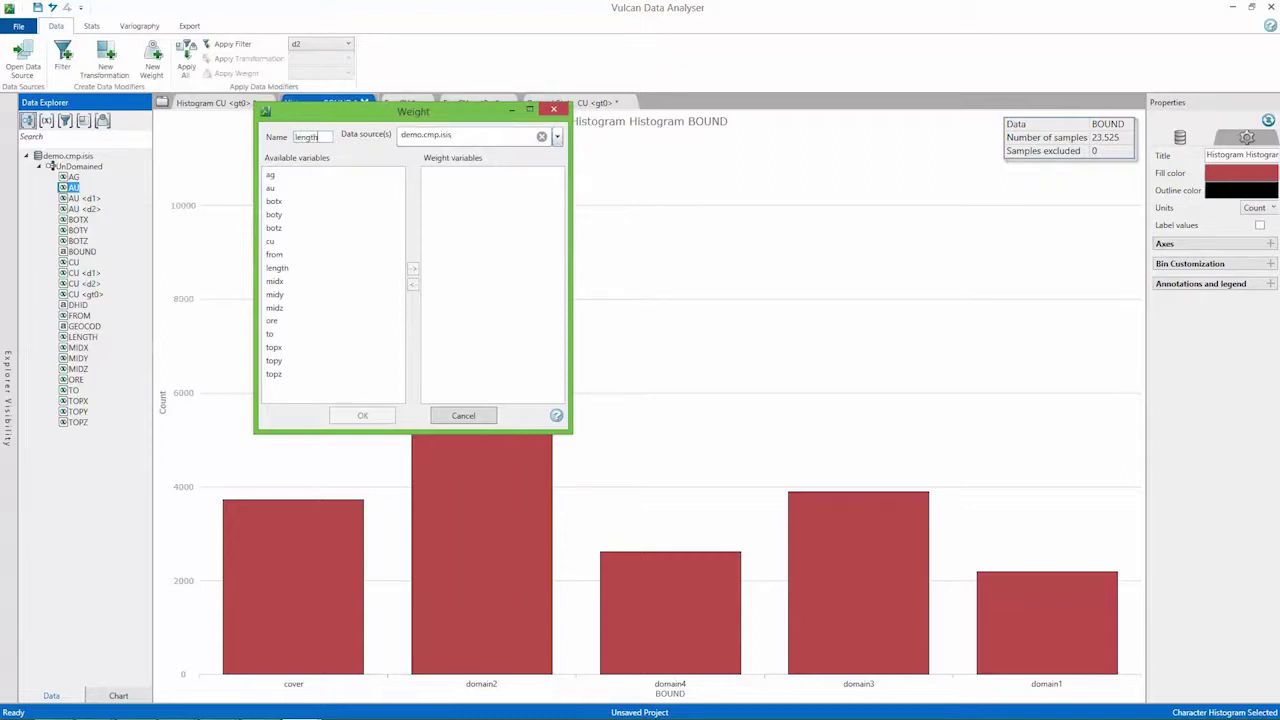
click(289, 269)
click(413, 268)
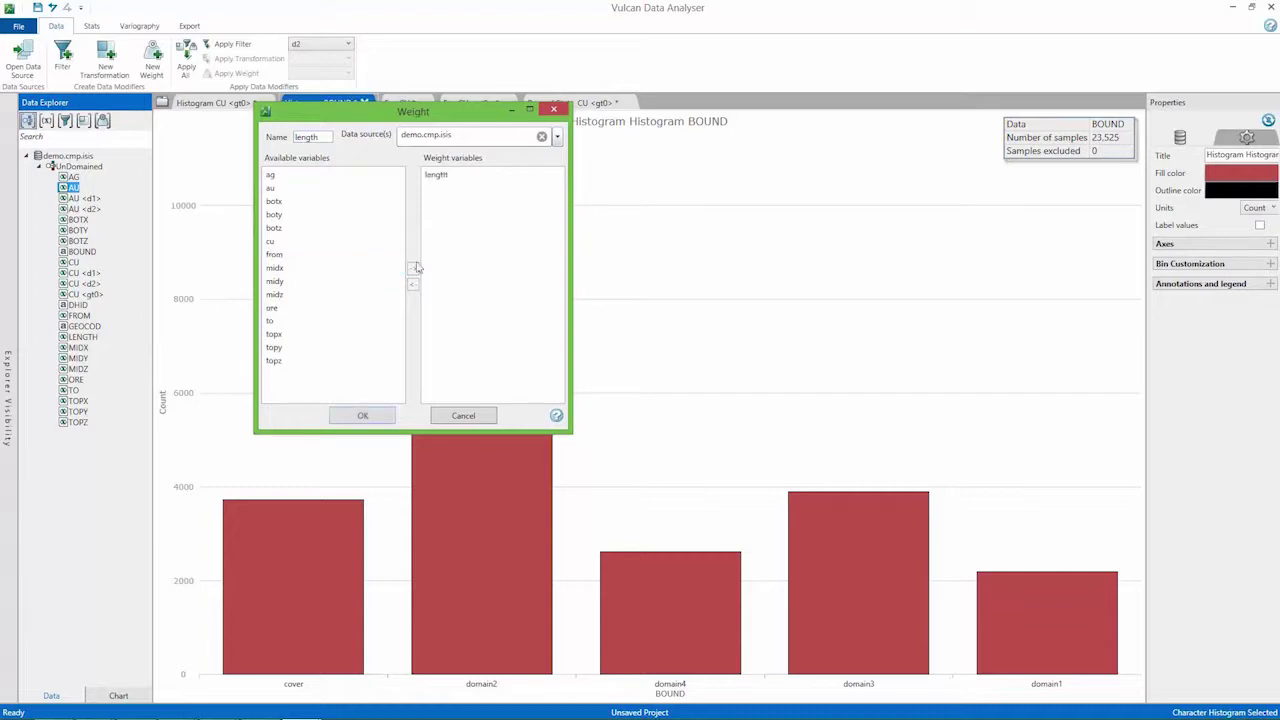
click(363, 416)
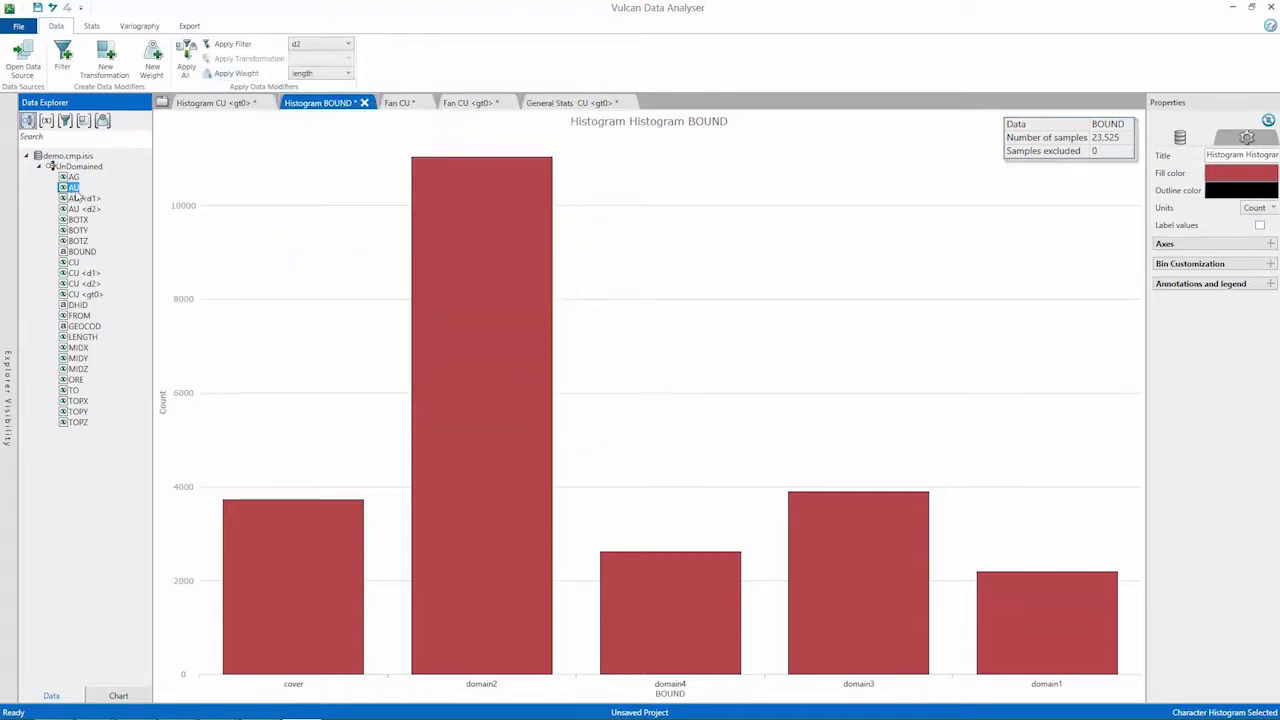
Apply the length weight to AU and AU <d1>.
click(232, 73)
click(95, 209)
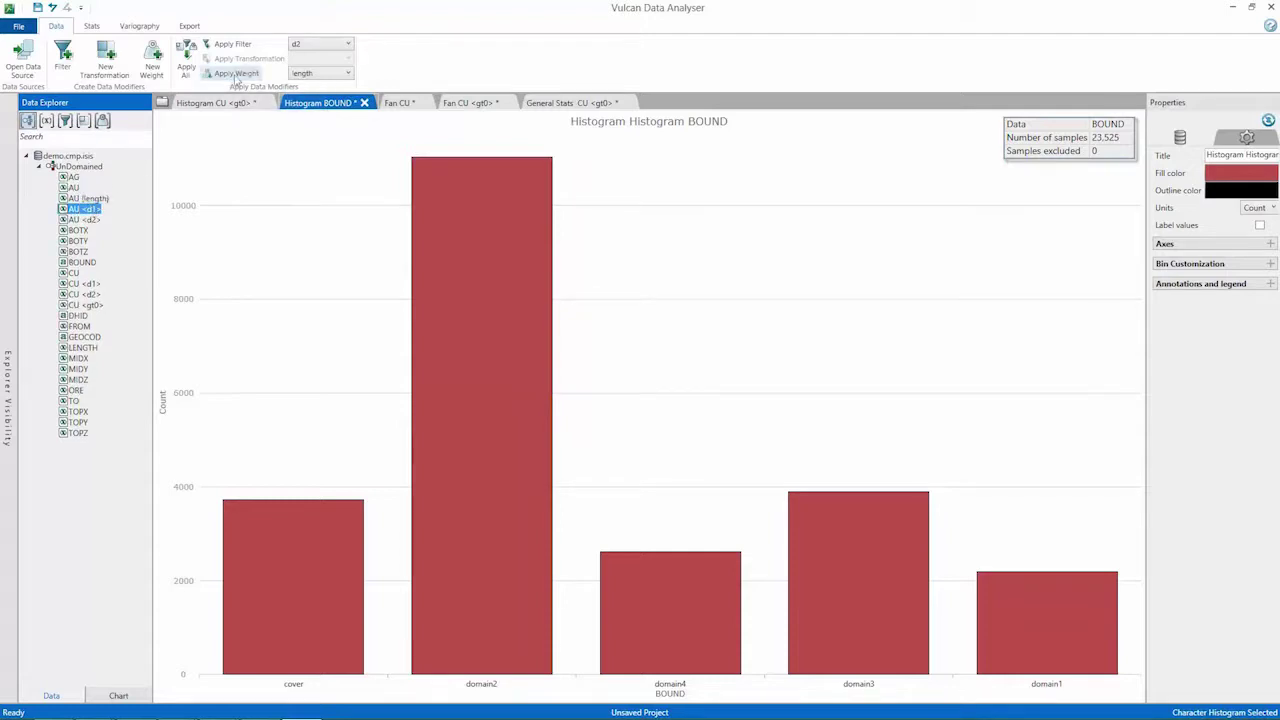
click(236, 76)
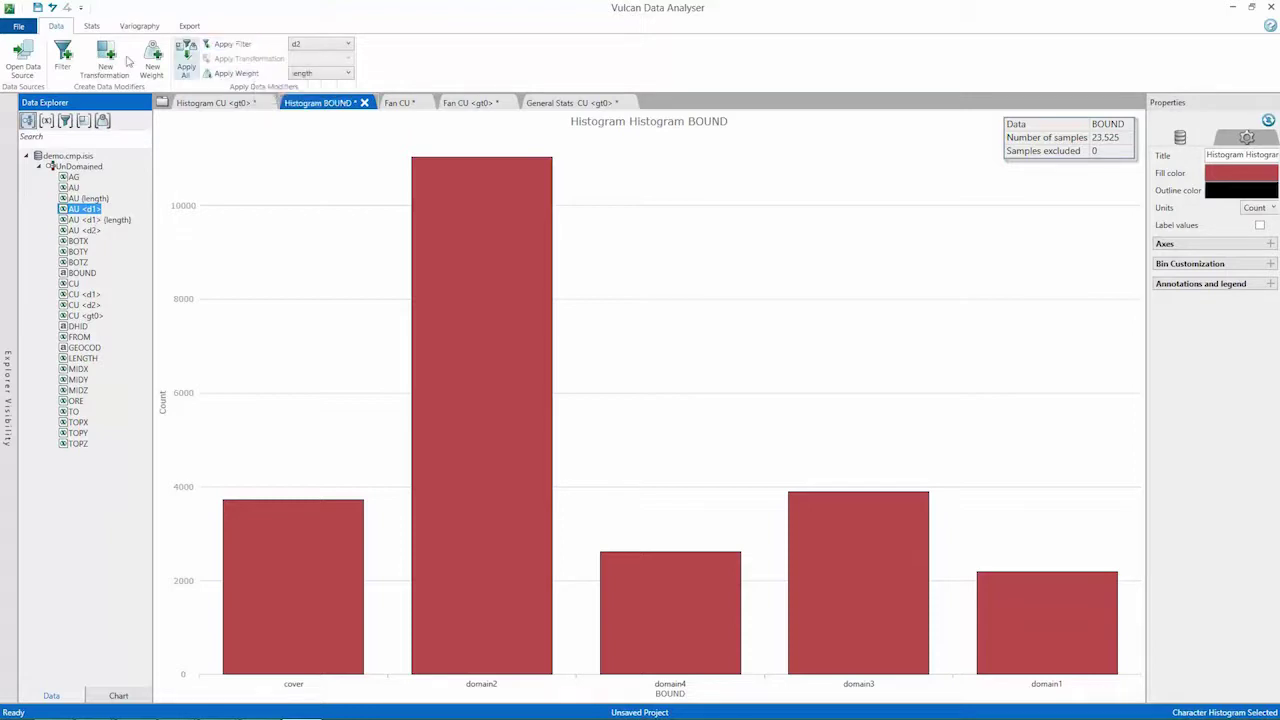
click(91, 26)
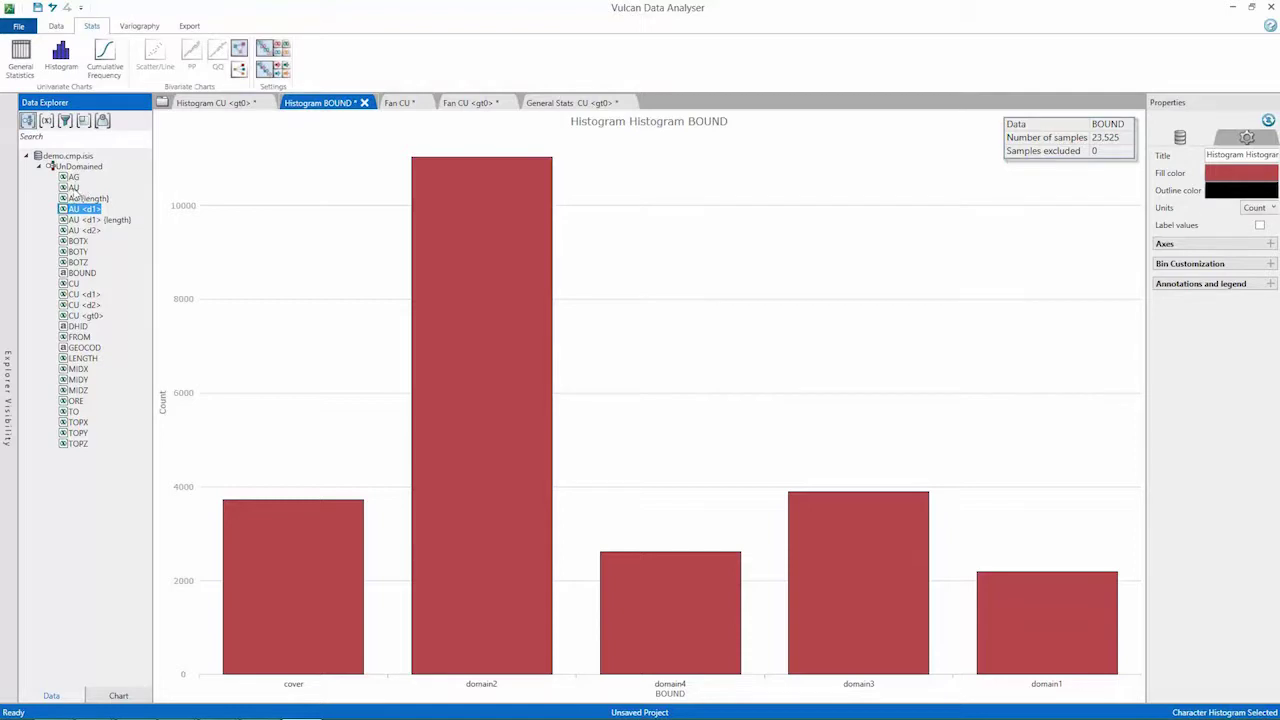
Create a Scatter/Line chart of CU <d1> against AU <d1>.
click(73, 188)
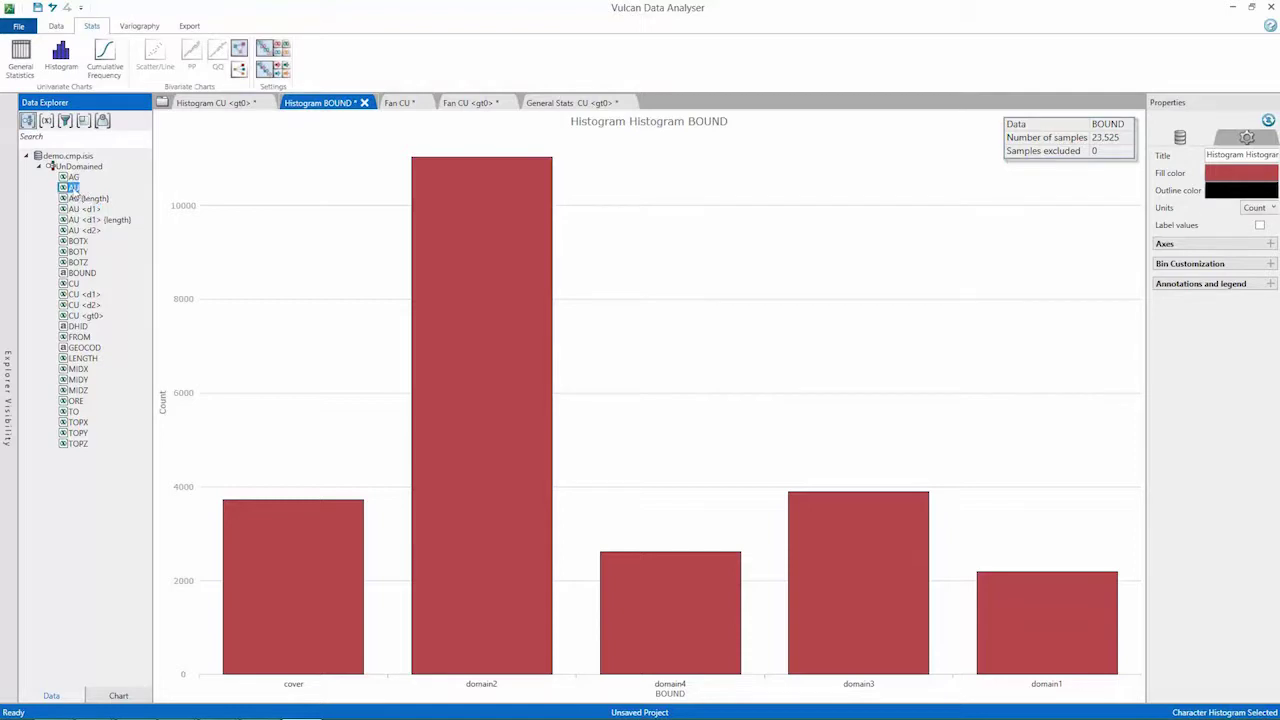
click(73, 284)
click(92, 295)
ctrl+click(82, 209)
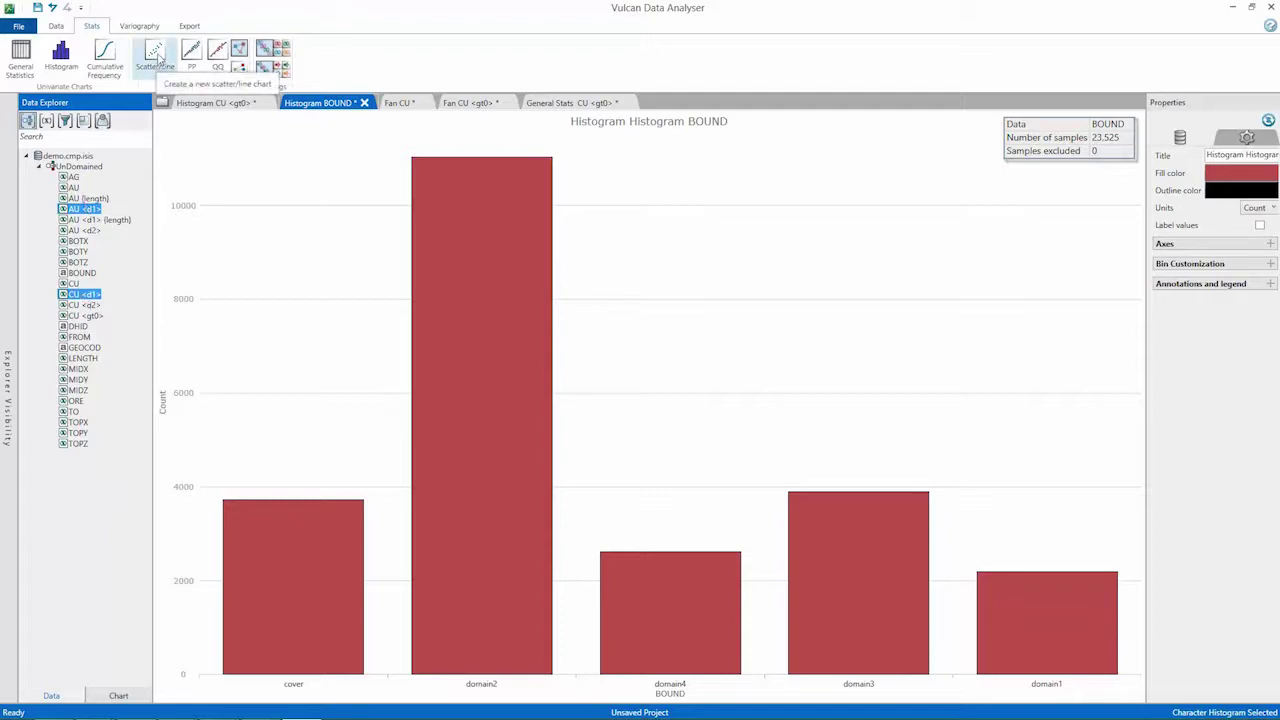
click(157, 58)
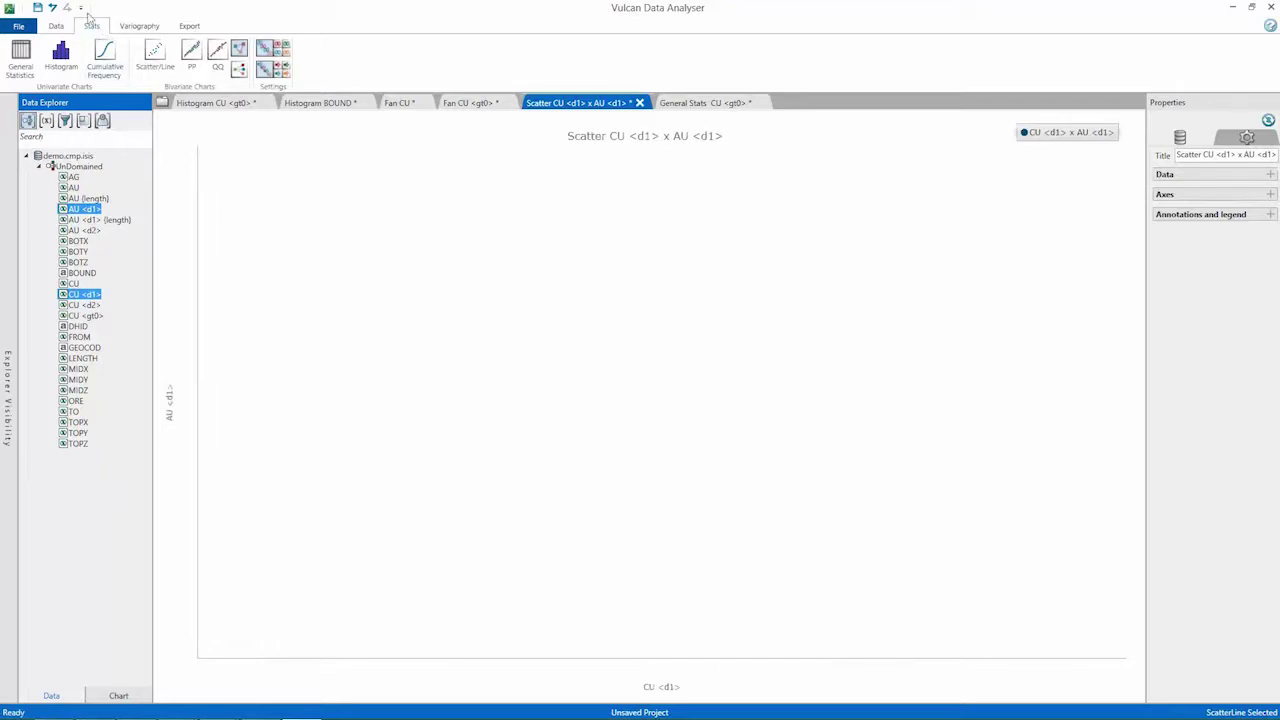
Open the filter definitions editor from the Apply Filter combo and select the d1 filter.
click(57, 27)
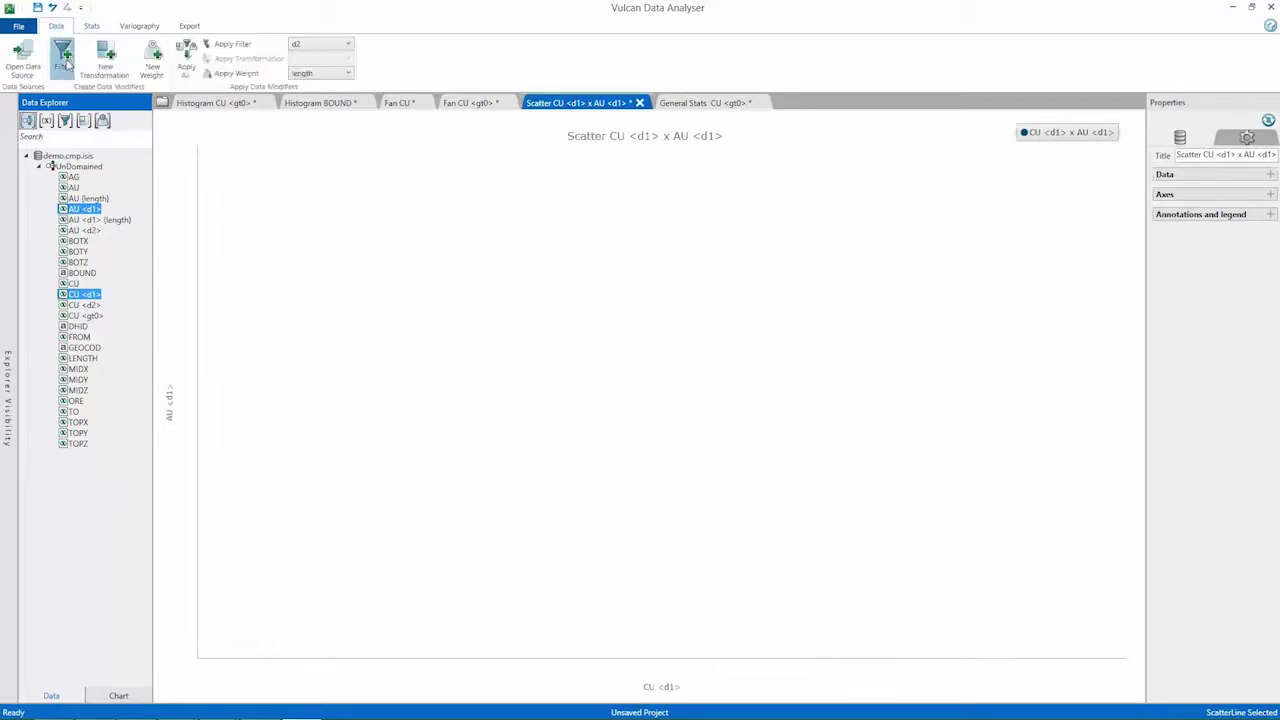
click(62, 62)
click(489, 64)
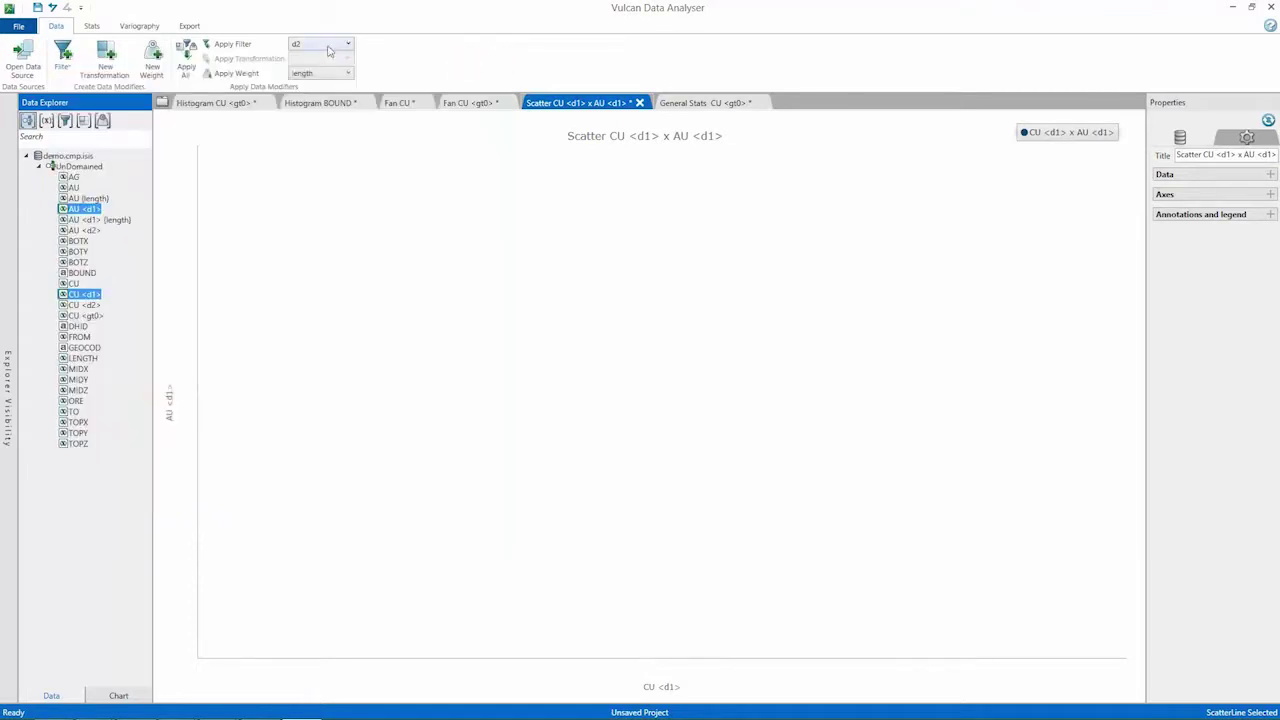
click(330, 48)
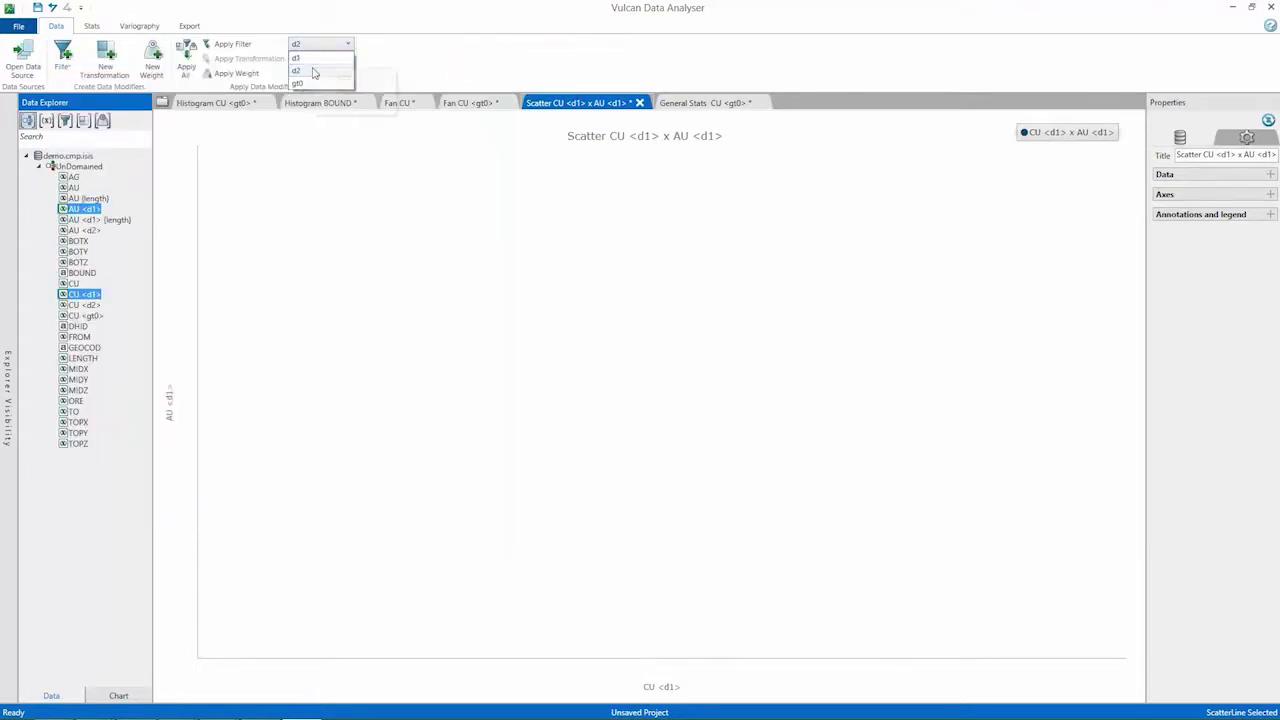
right_click(313, 73)
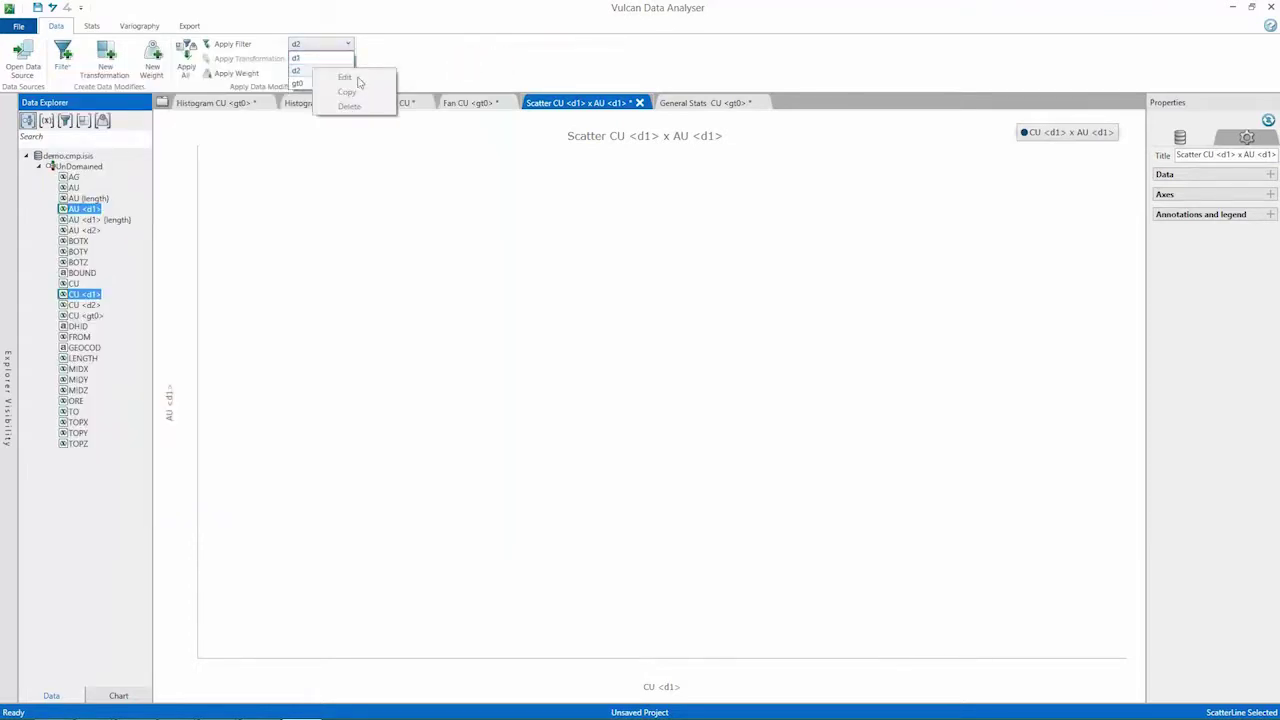
click(305, 50)
right_click(305, 50)
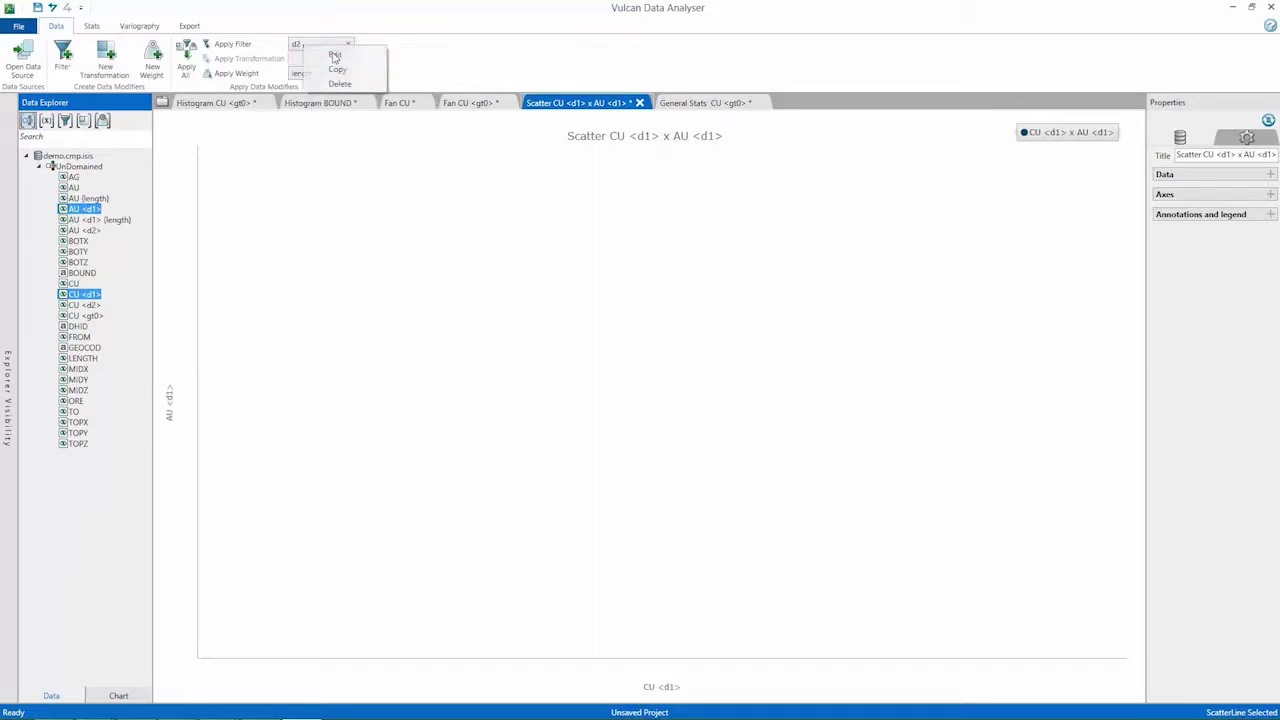
click(335, 57)
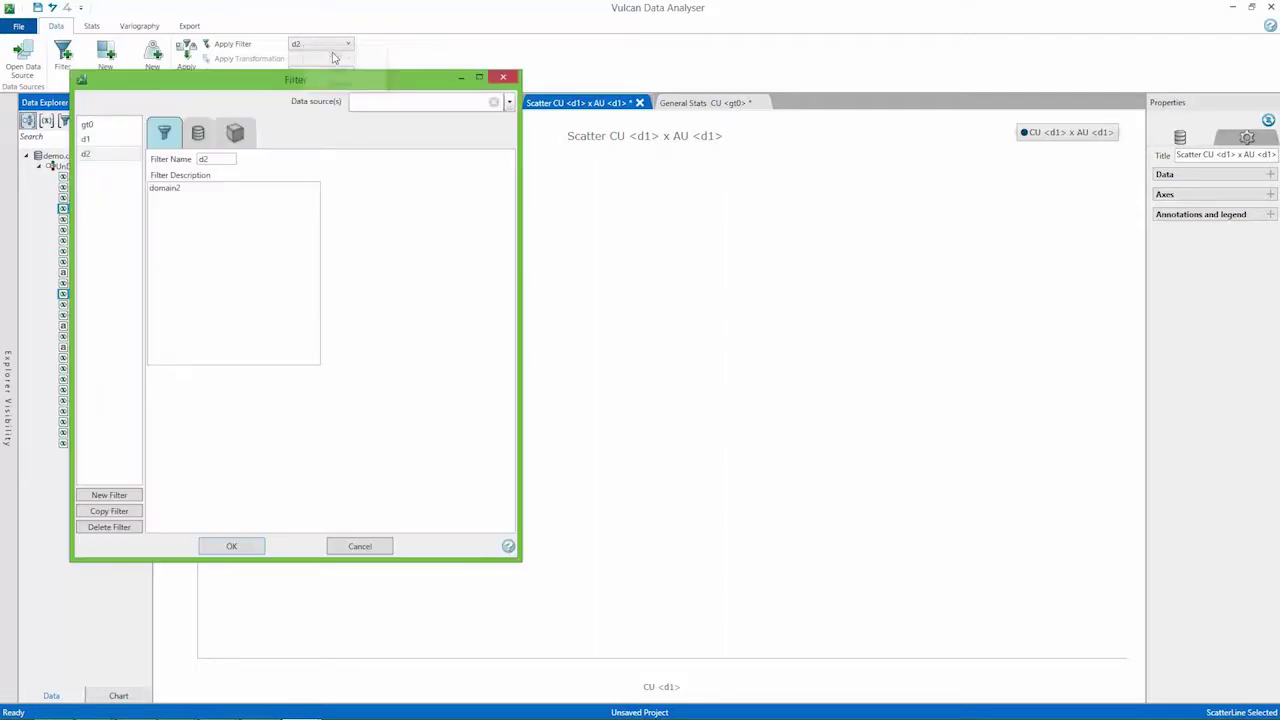
click(198, 132)
click(86, 138)
click(198, 132)
Set d1 to data source demo.cmp.isis, character field bound, value domain1, and confirm.
click(478, 256)
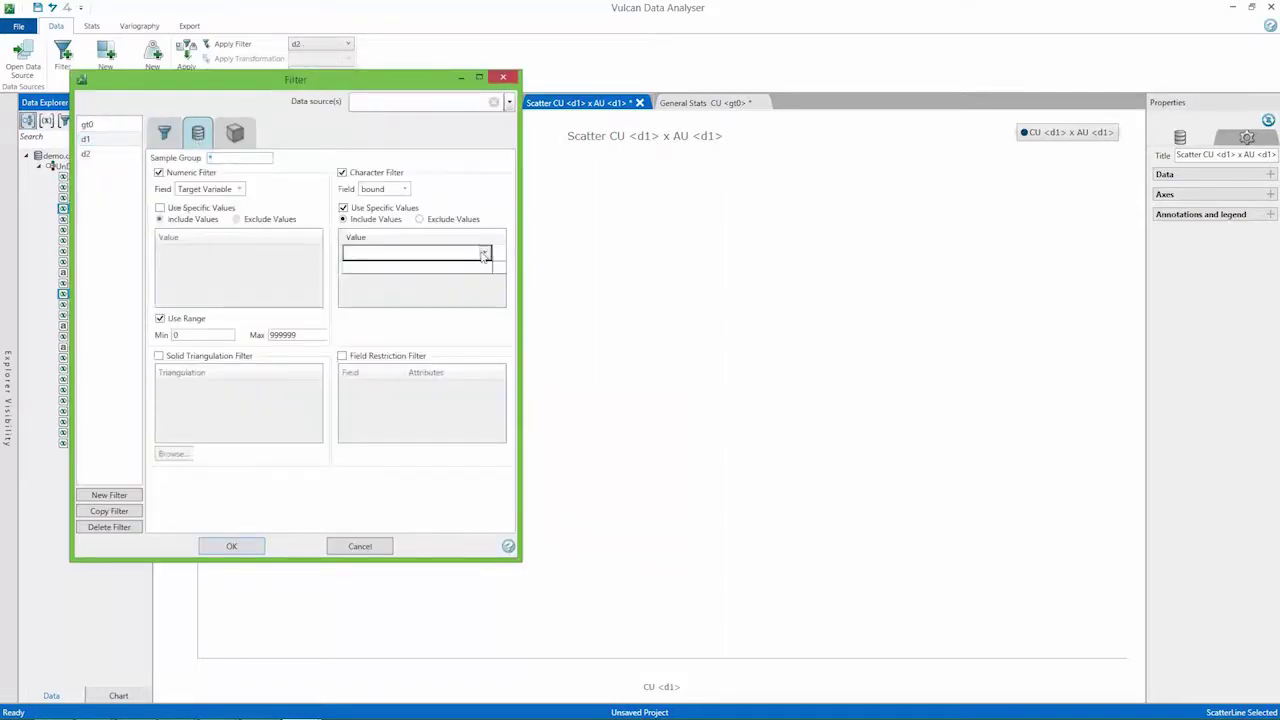
click(484, 255)
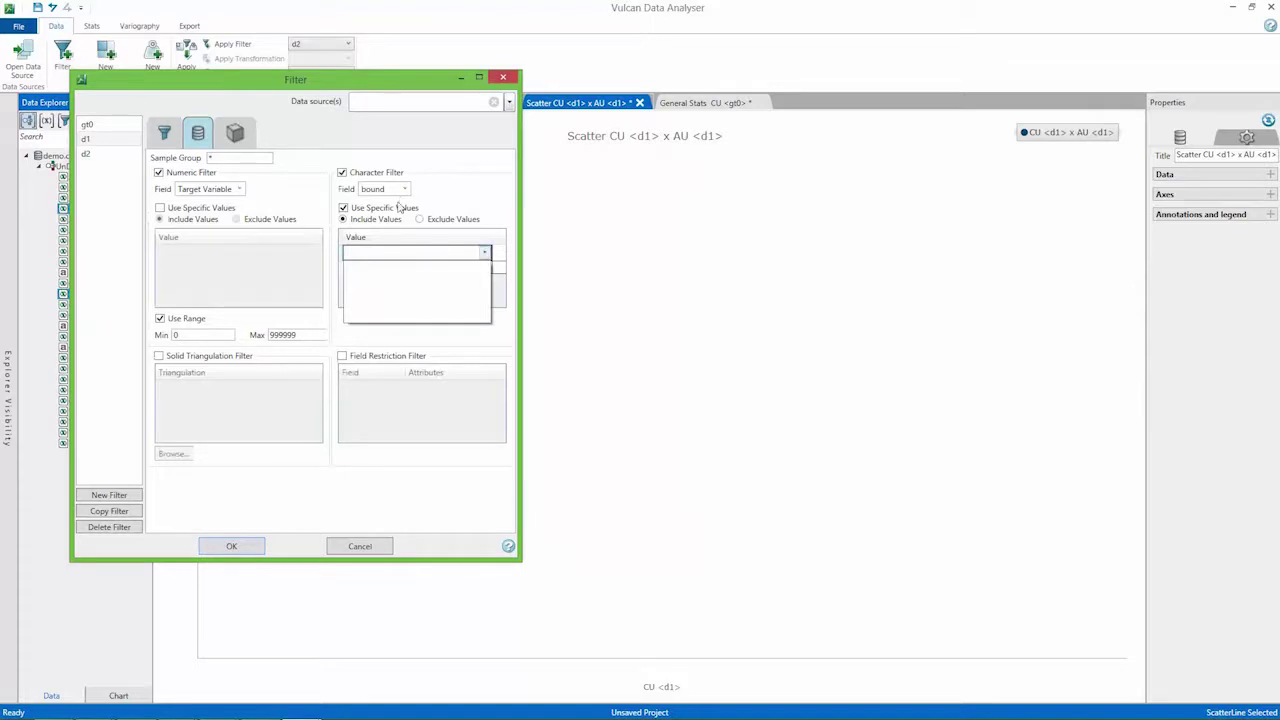
click(484, 255)
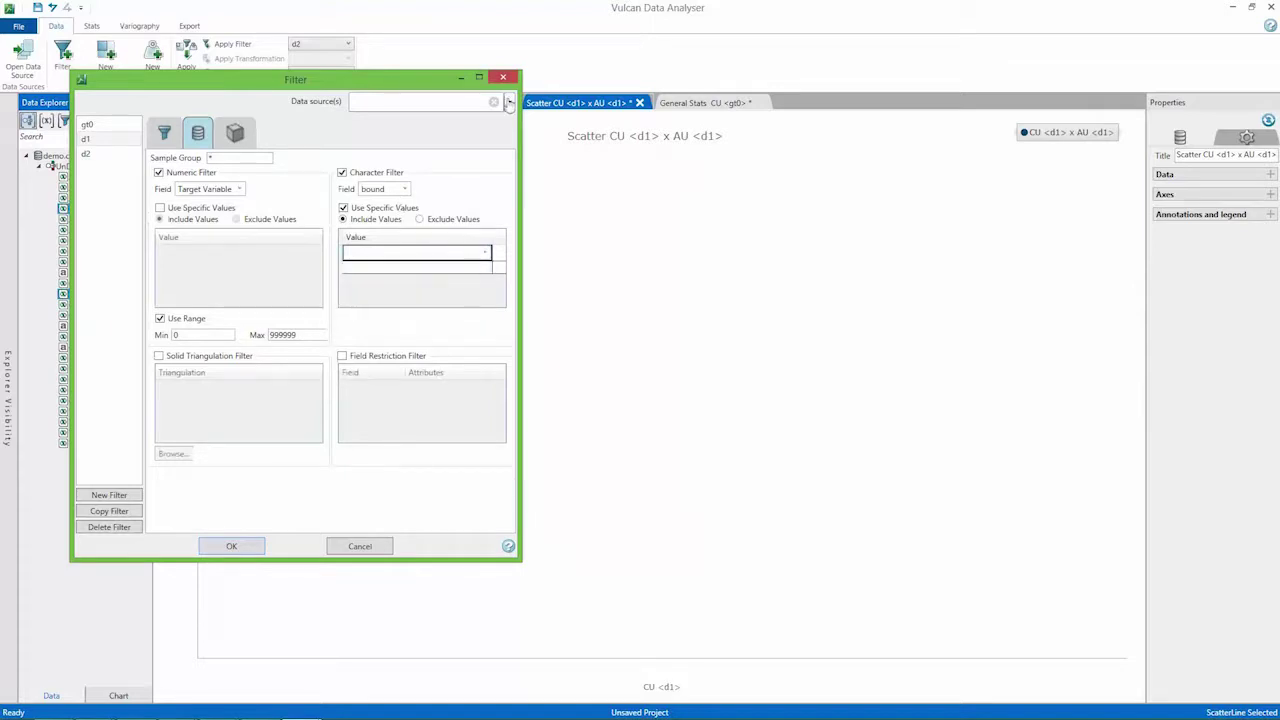
click(509, 103)
click(380, 137)
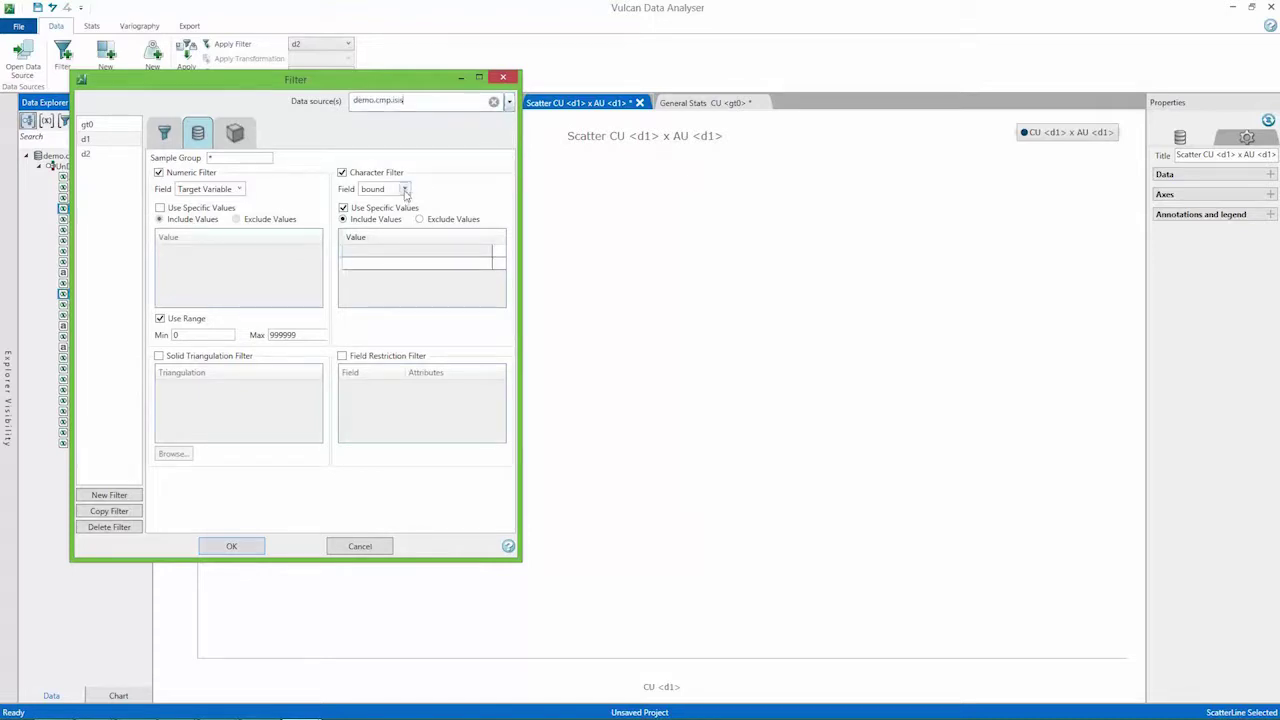
click(405, 190)
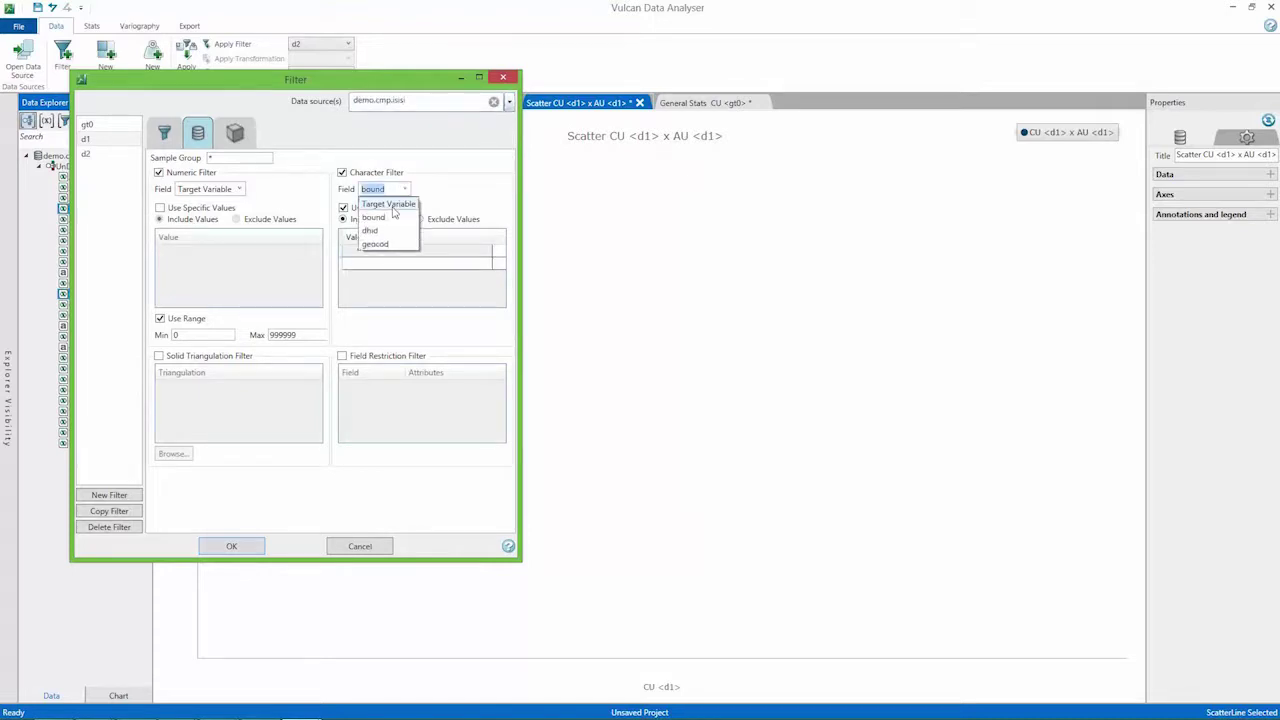
click(374, 204)
click(485, 252)
click(485, 252)
click(485, 253)
click(405, 282)
click(229, 548)
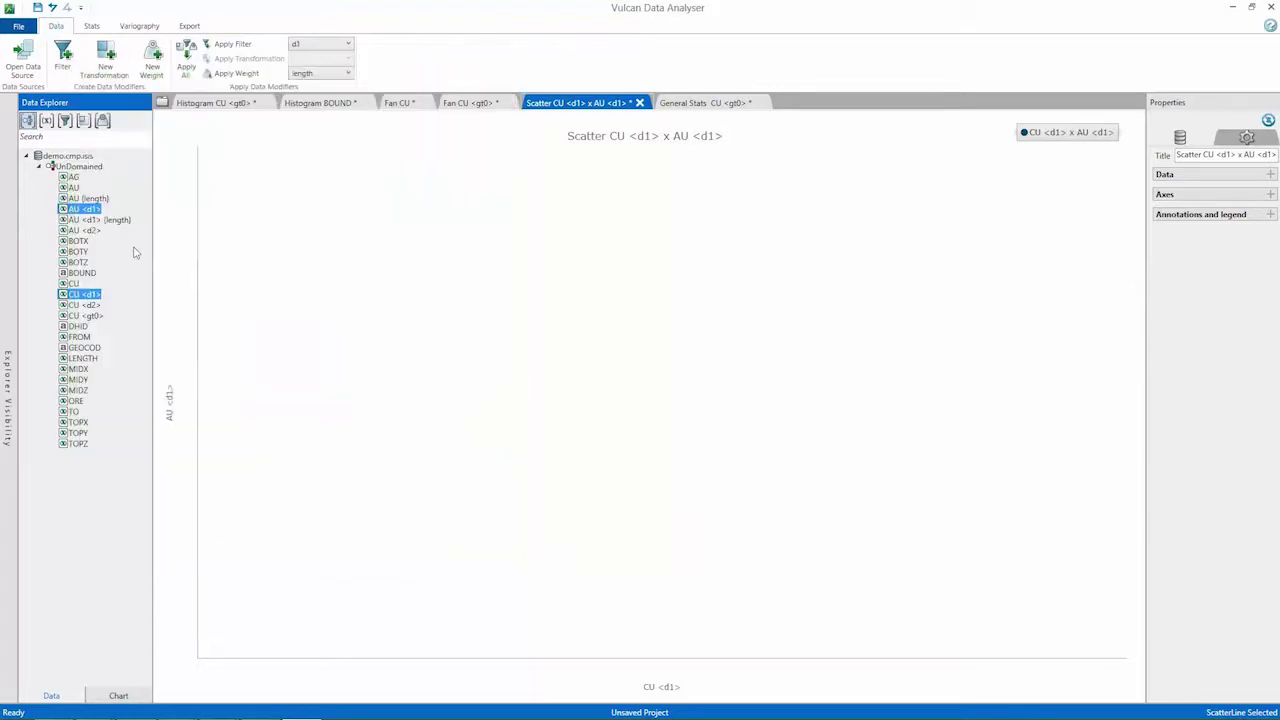
Create a Scatter/Line chart of CU <d1> versus AU <d1> and show its equality line.
click(91, 27)
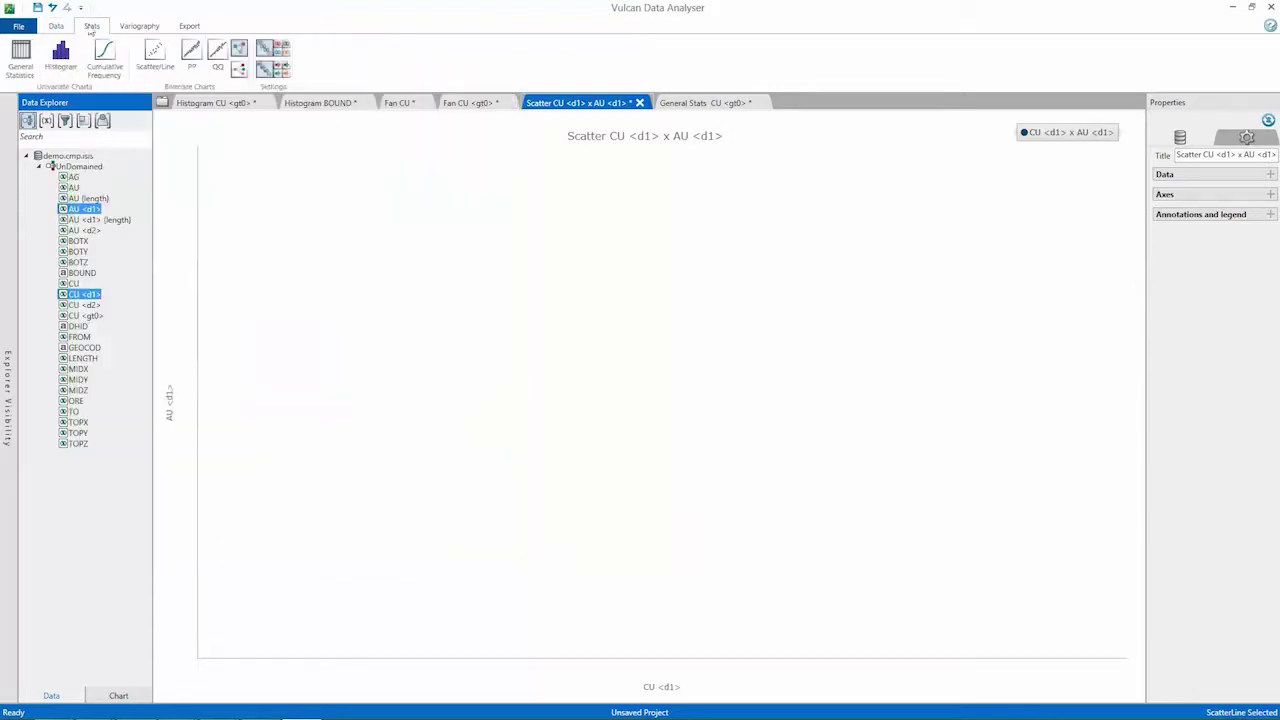
click(155, 53)
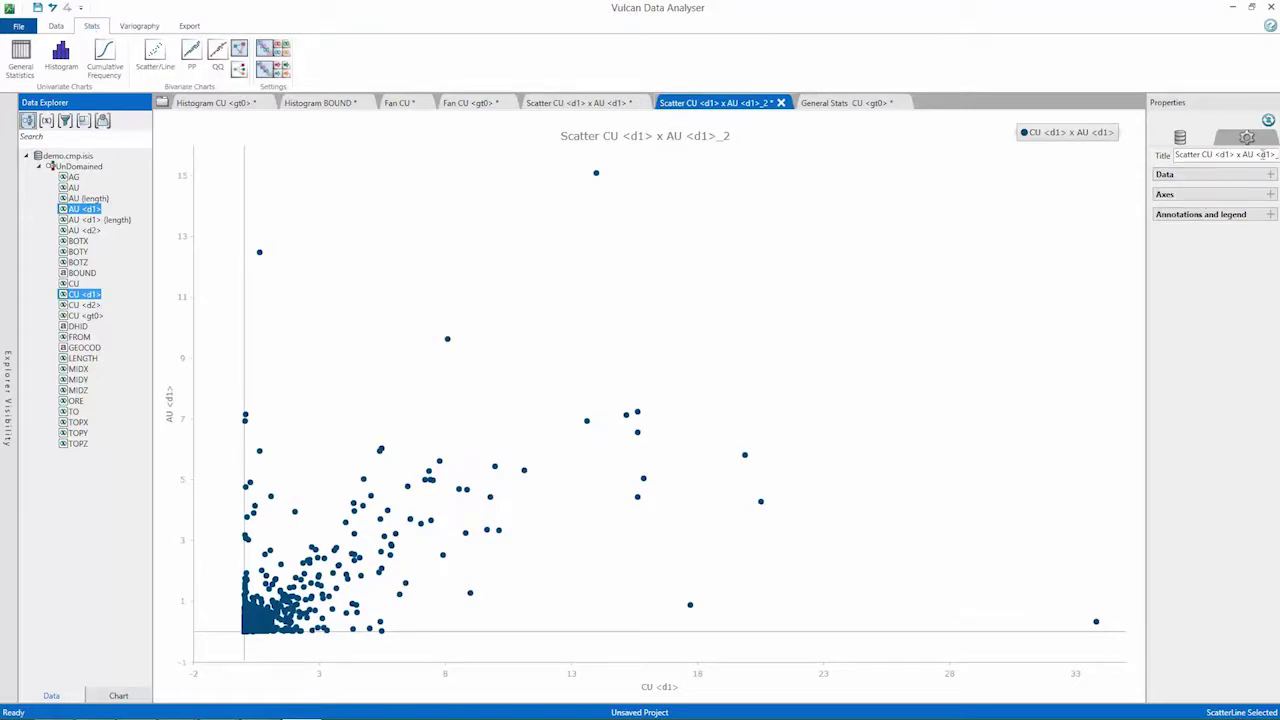
click(1215, 175)
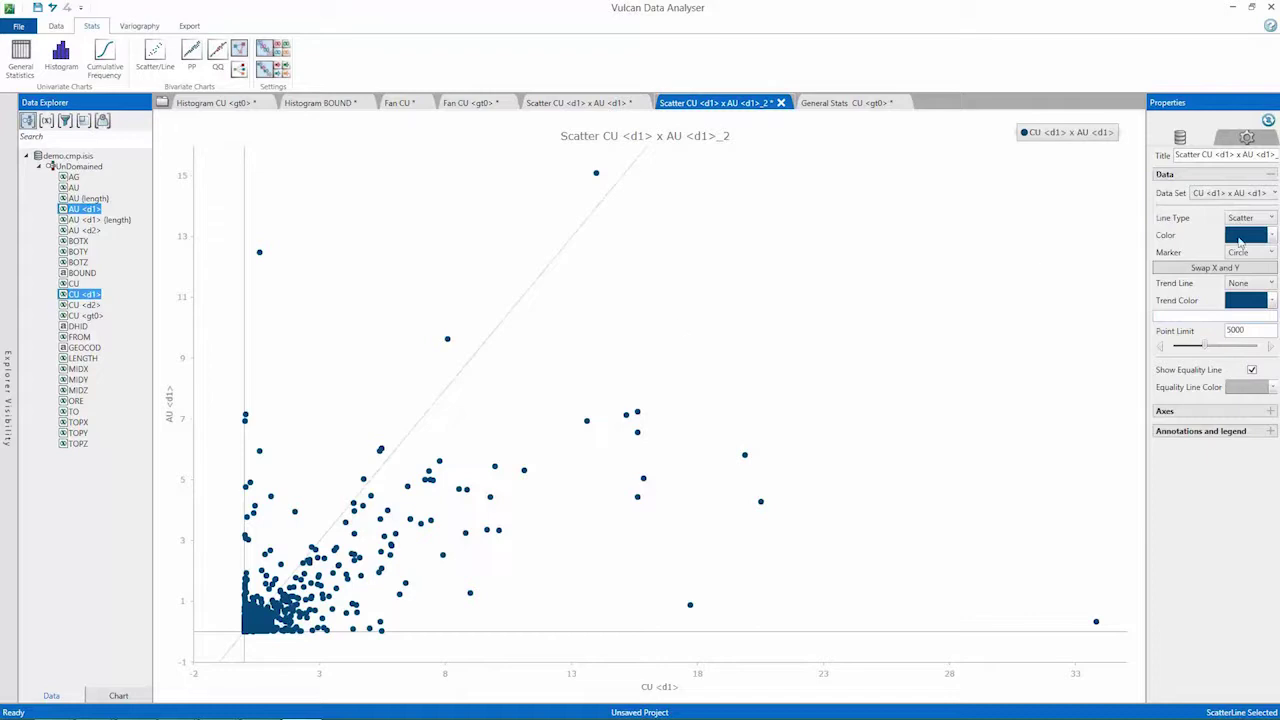
Colour the scatter points green and turn on X, Y and bivariate statistics boxes.
click(1271, 235)
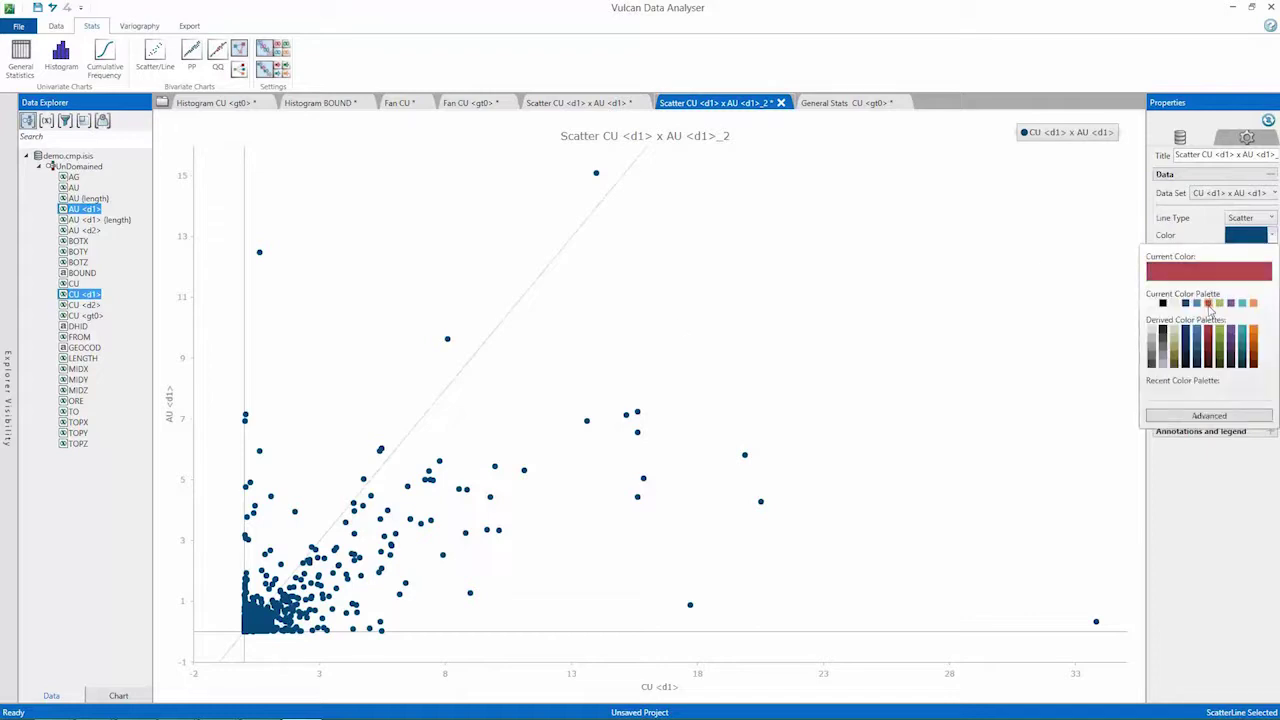
key(Escape)
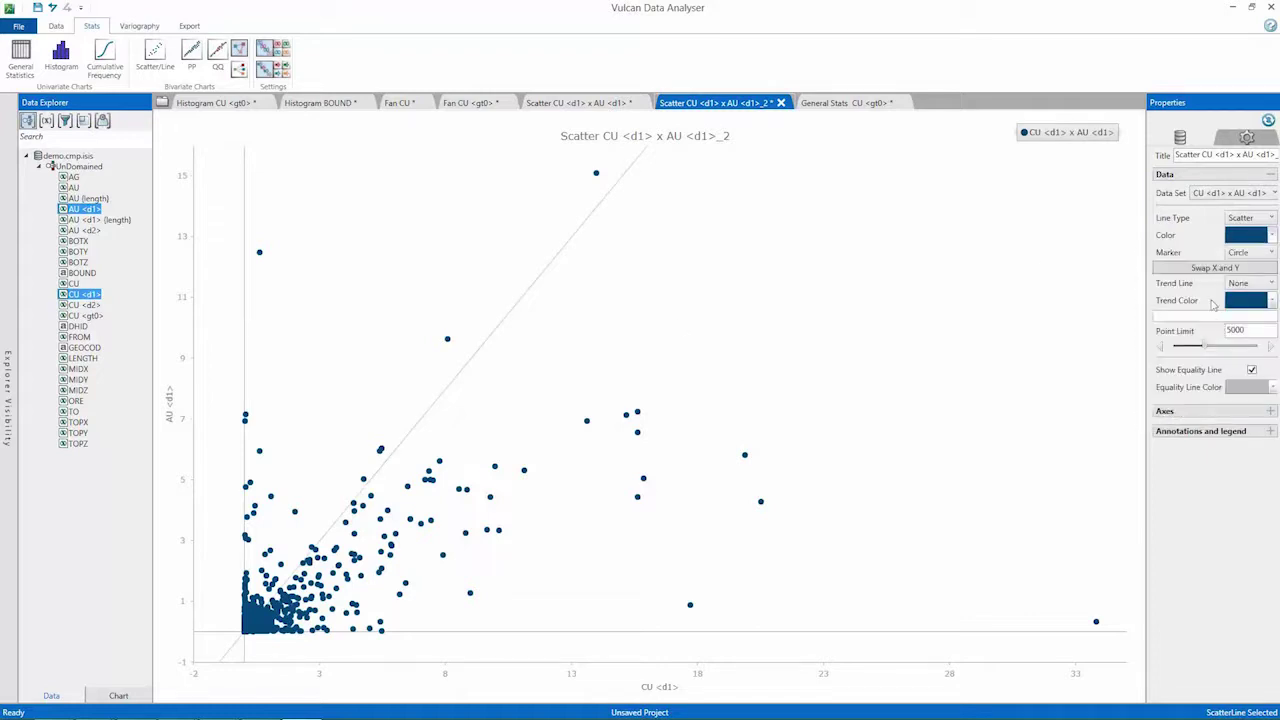
click(1209, 436)
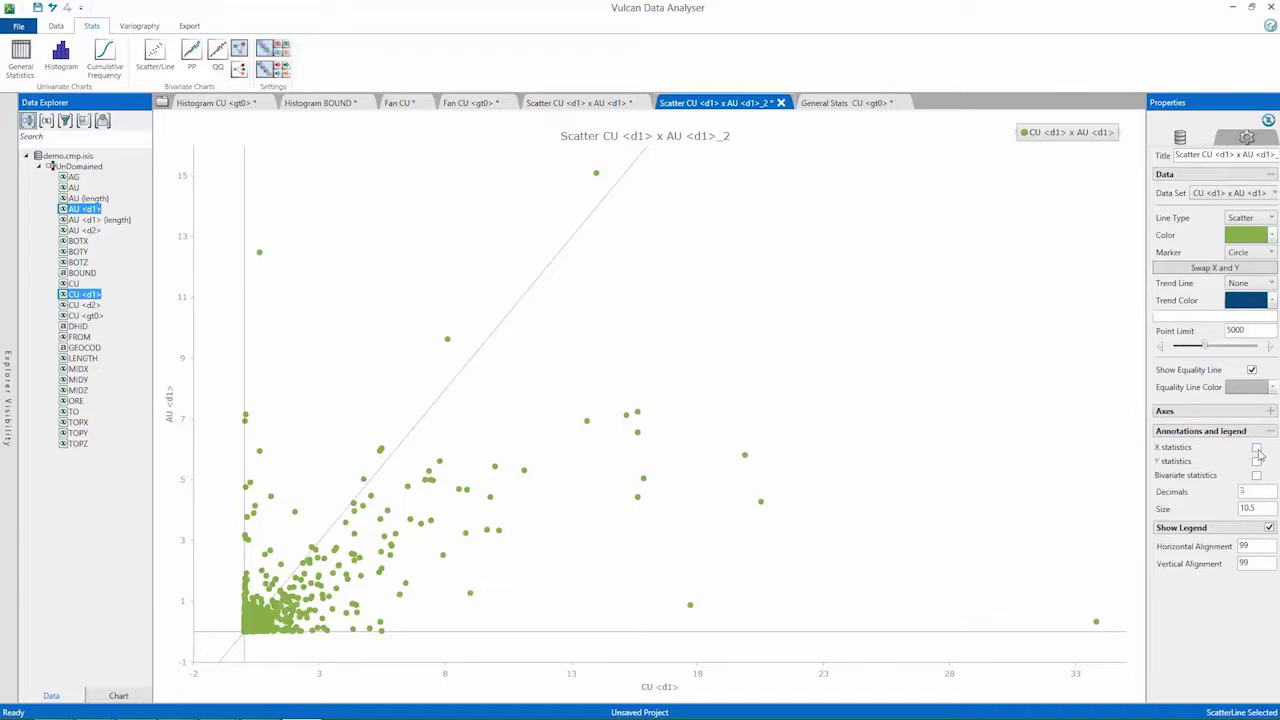
click(1257, 450)
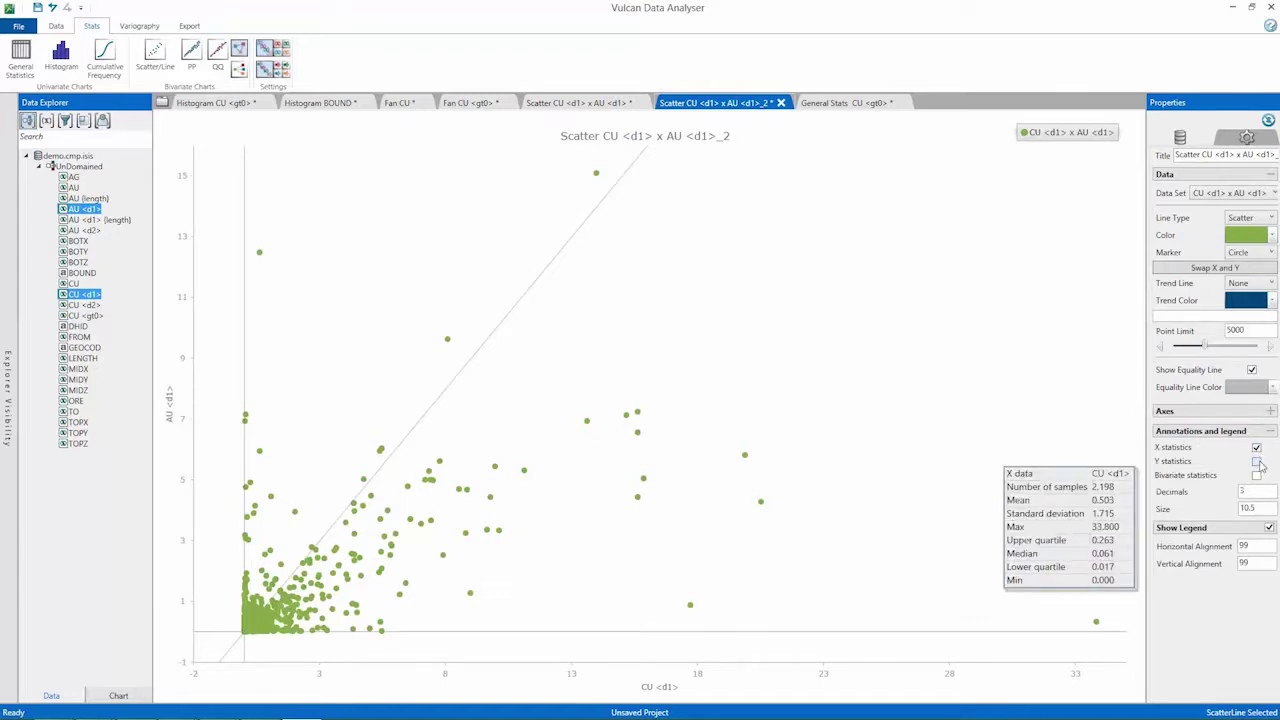
click(1257, 462)
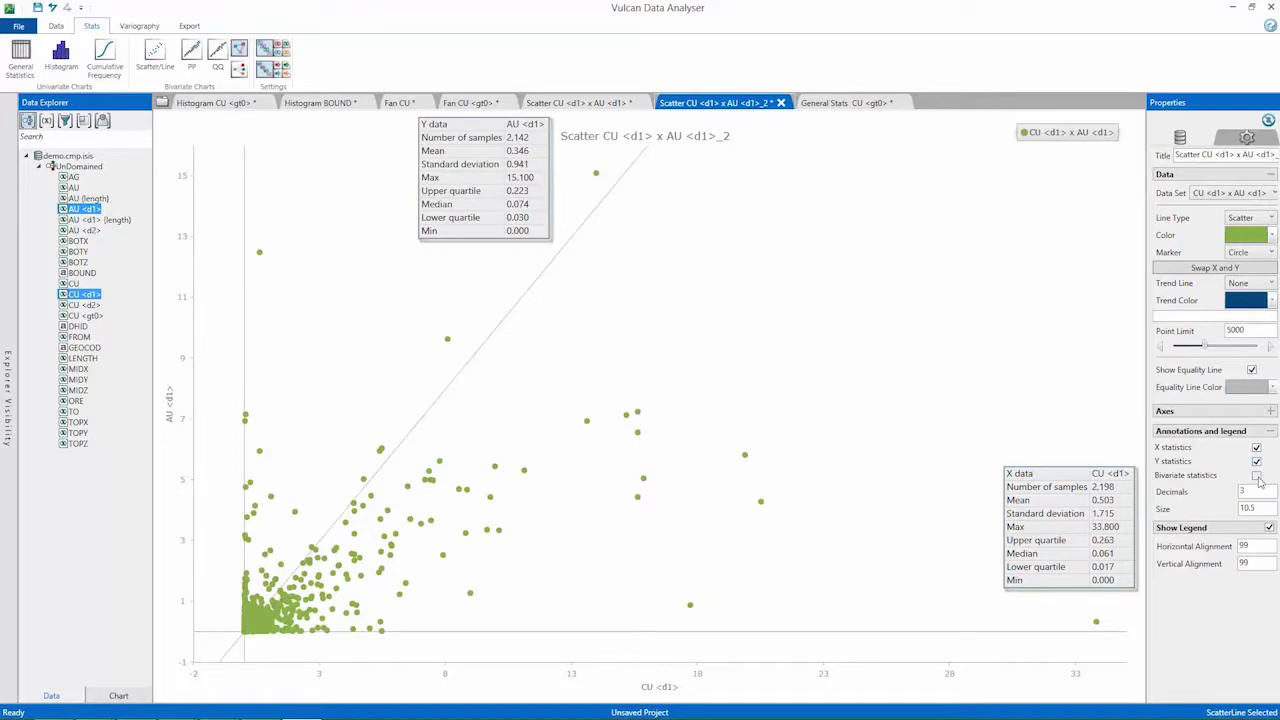
click(1257, 476)
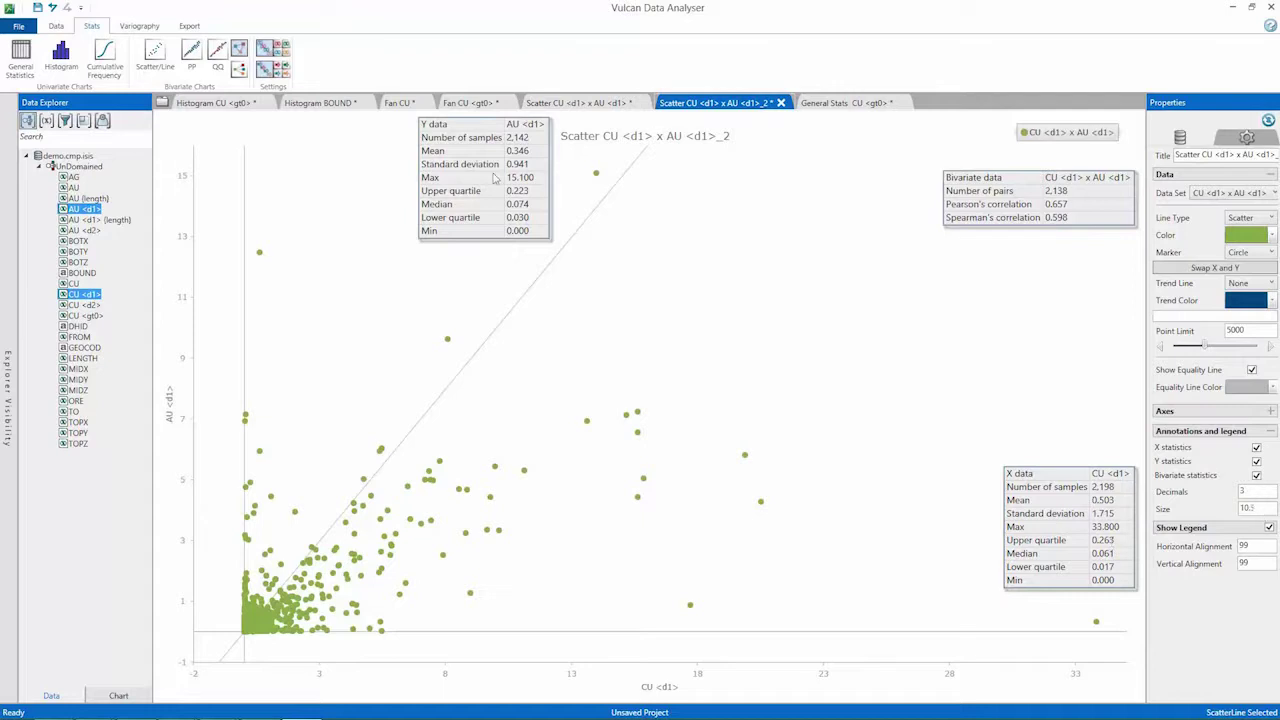
Move the Y statistics box to the right below the bivariate box, with size 10 and 2 decimals.
drag(478, 186, 1061, 347)
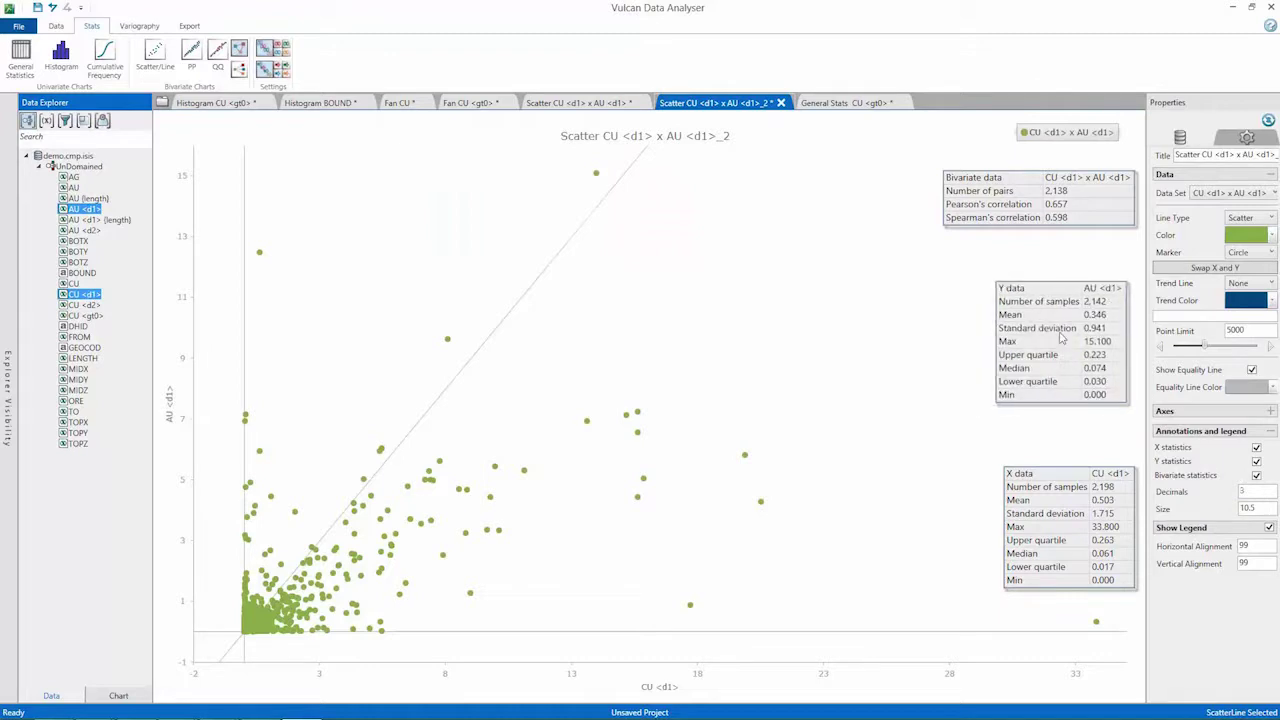
drag(1061, 340, 1070, 352)
click(1243, 508)
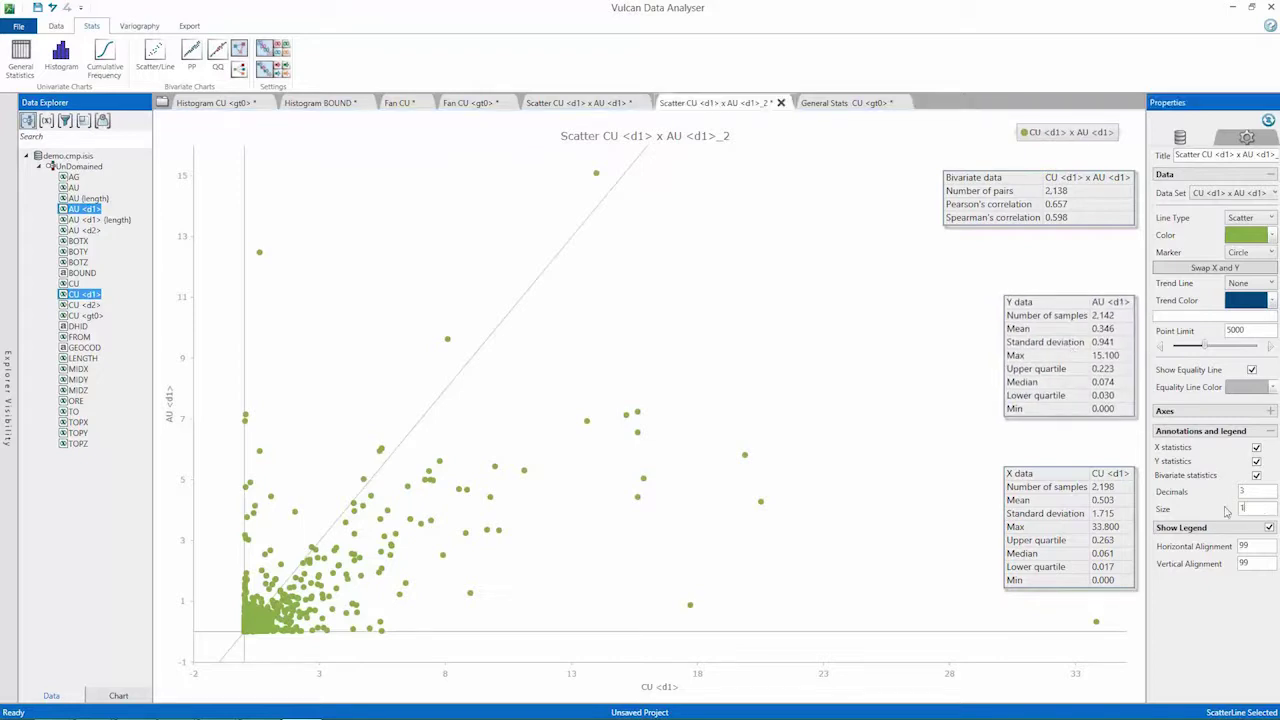
text(10)
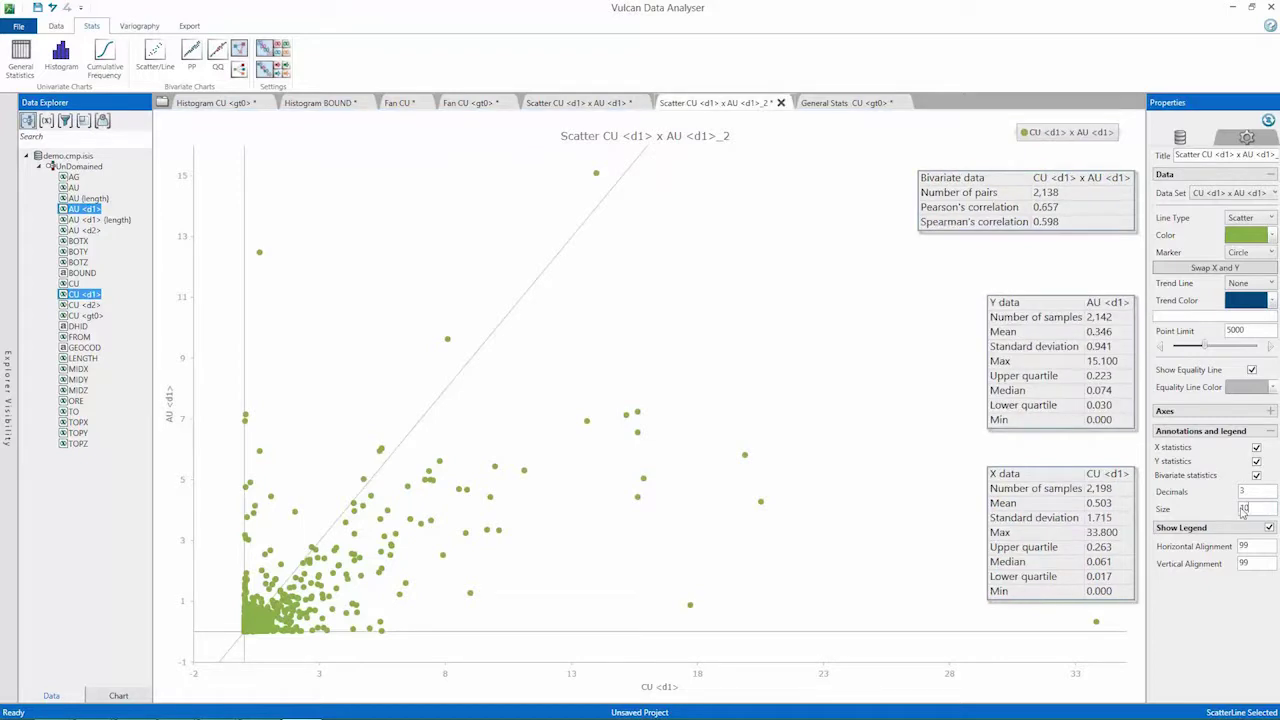
click(1245, 491)
text(2)
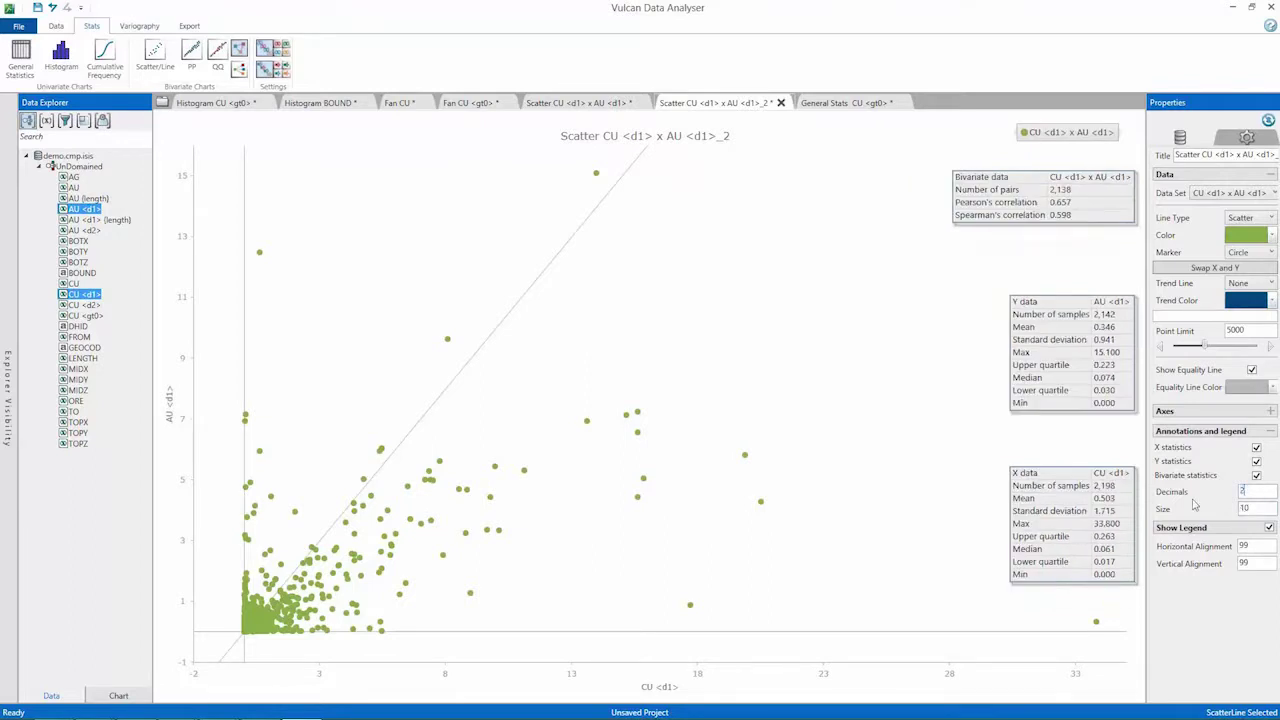
Apply the 2-decimal rounding so the boxes show Pearson 0.66 and Spearman 0.60.
click(1252, 508)
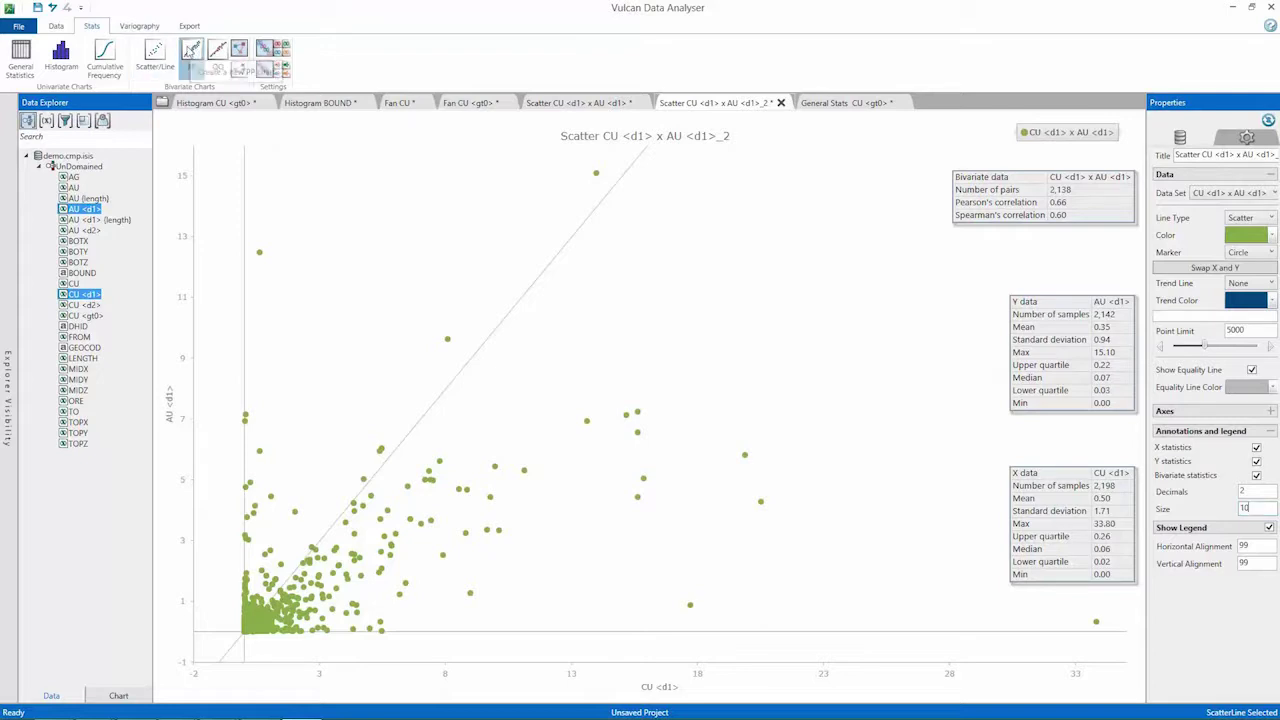
Plot CU <d1> against AU <d1> as a PP chart and tick Show Equality Line.
click(191, 52)
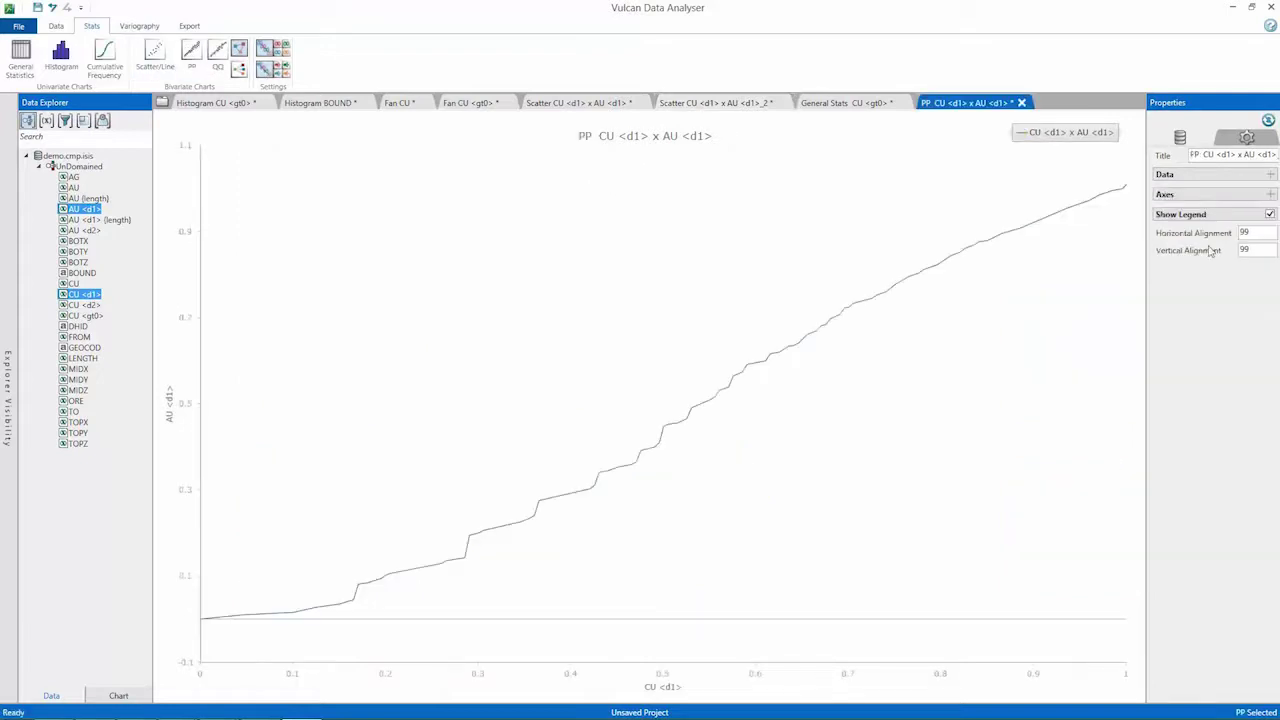
click(1230, 176)
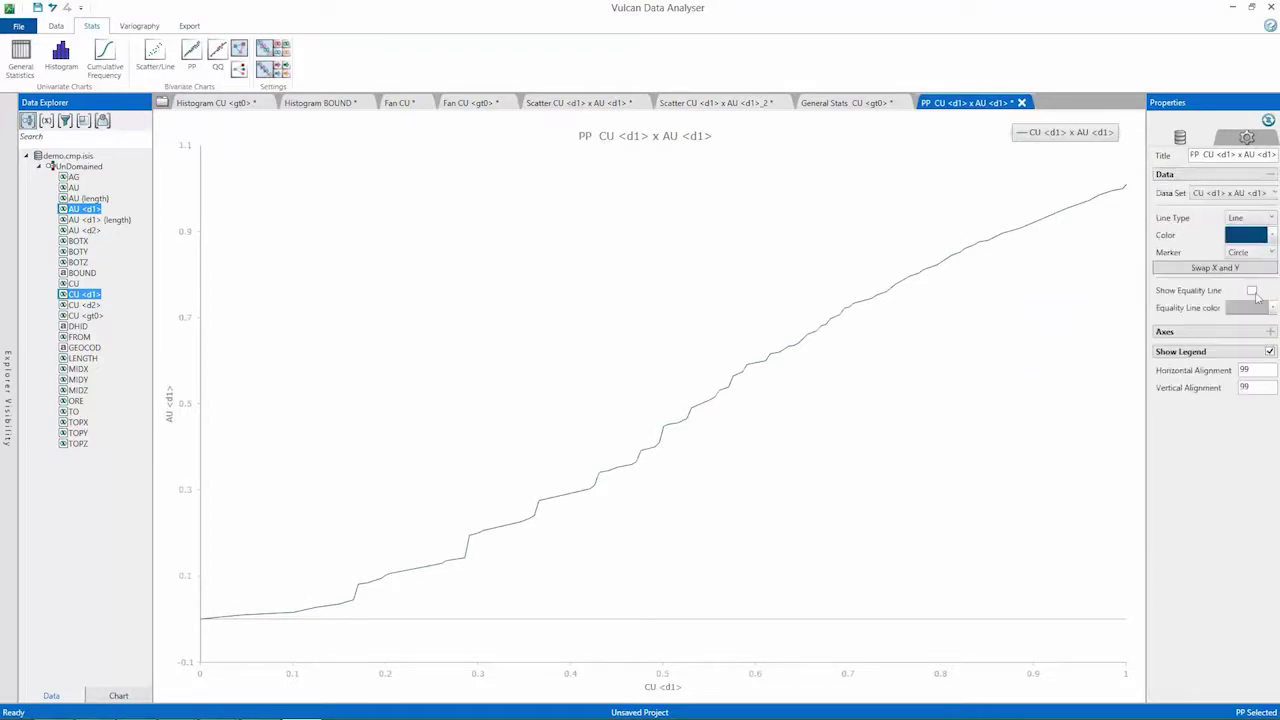
click(1252, 291)
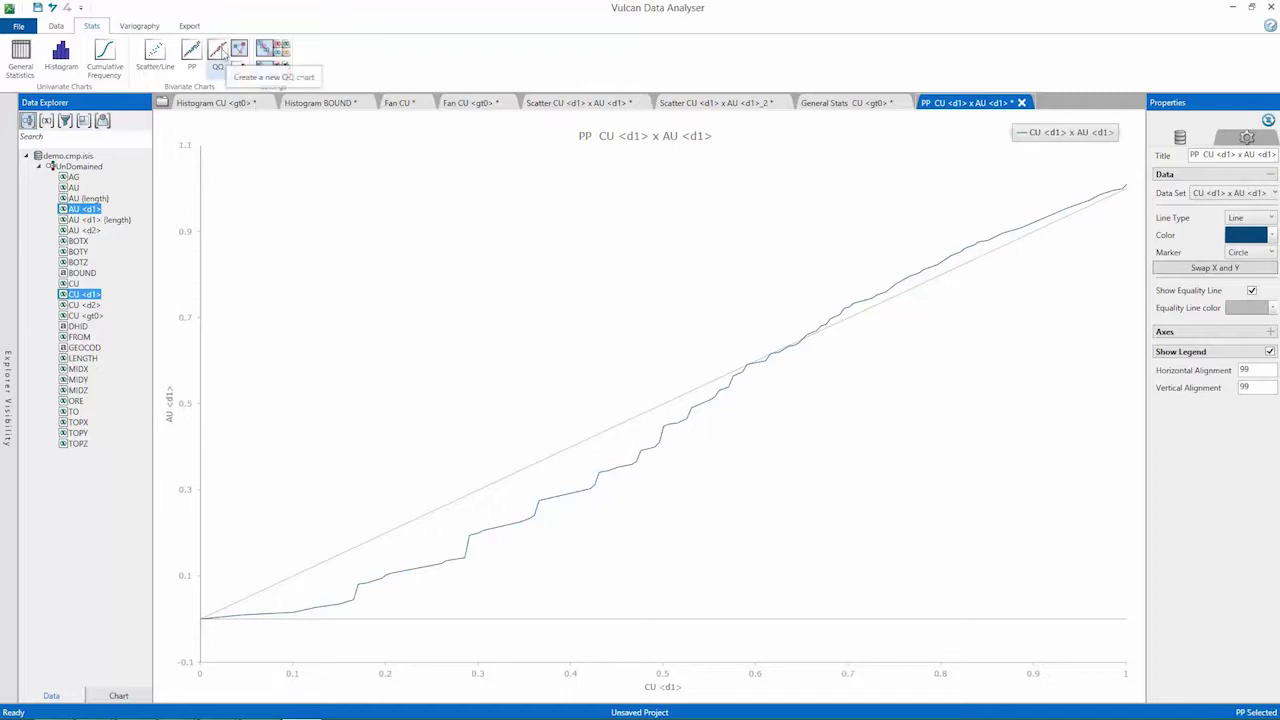
Create a QQ chart of CU <d1> versus AU <d1> and fix its X axis from 0 to 0.5.
click(219, 52)
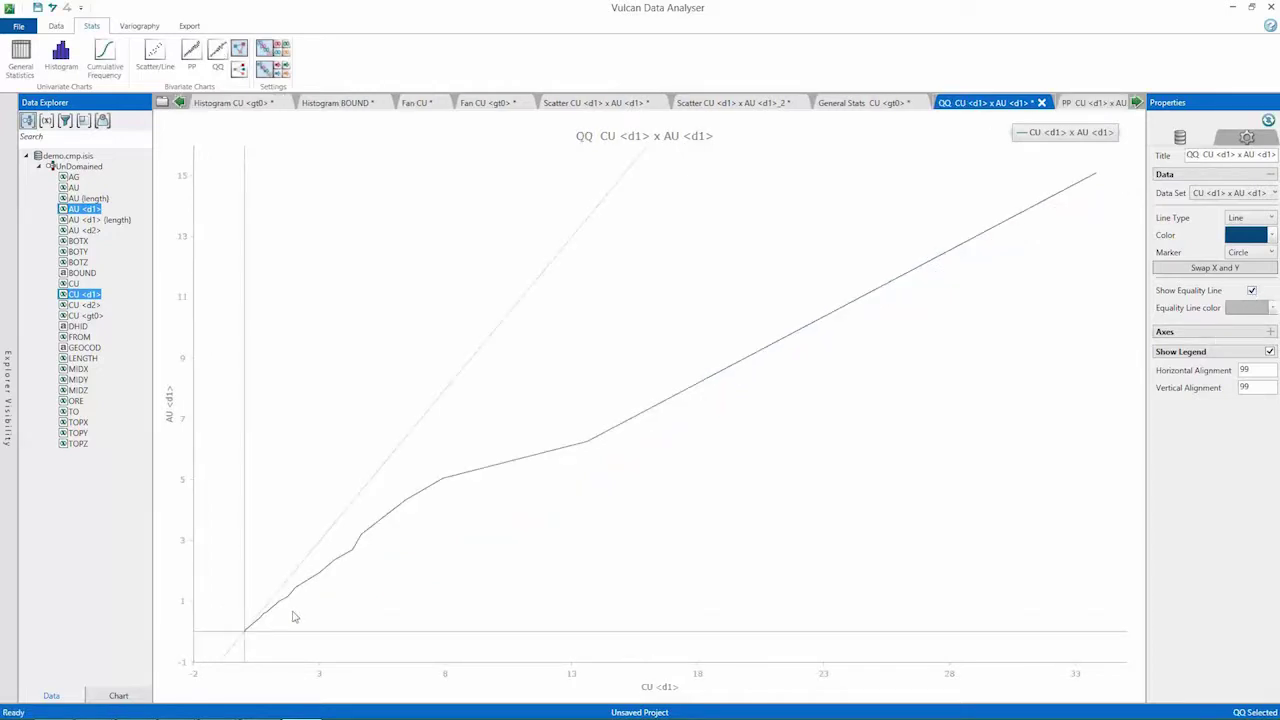
click(1217, 334)
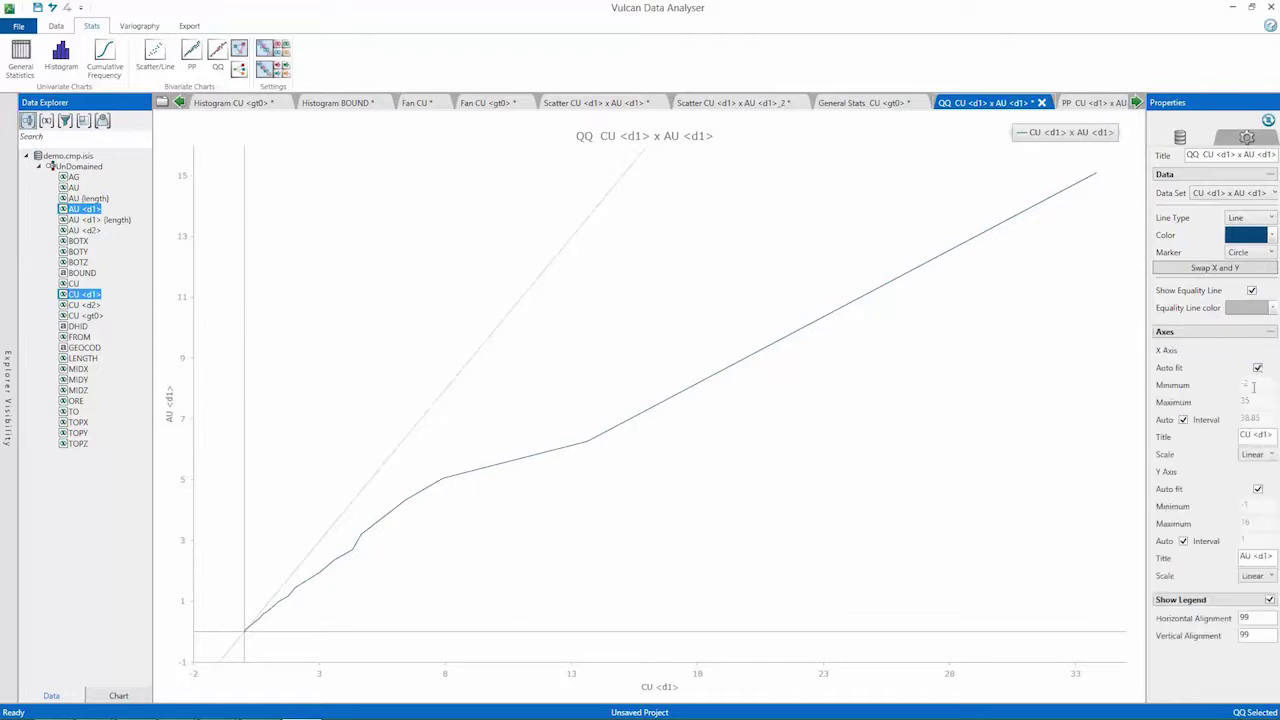
click(1258, 368)
click(1250, 385)
text(0)
click(1240, 402)
text(15)
key(Return)
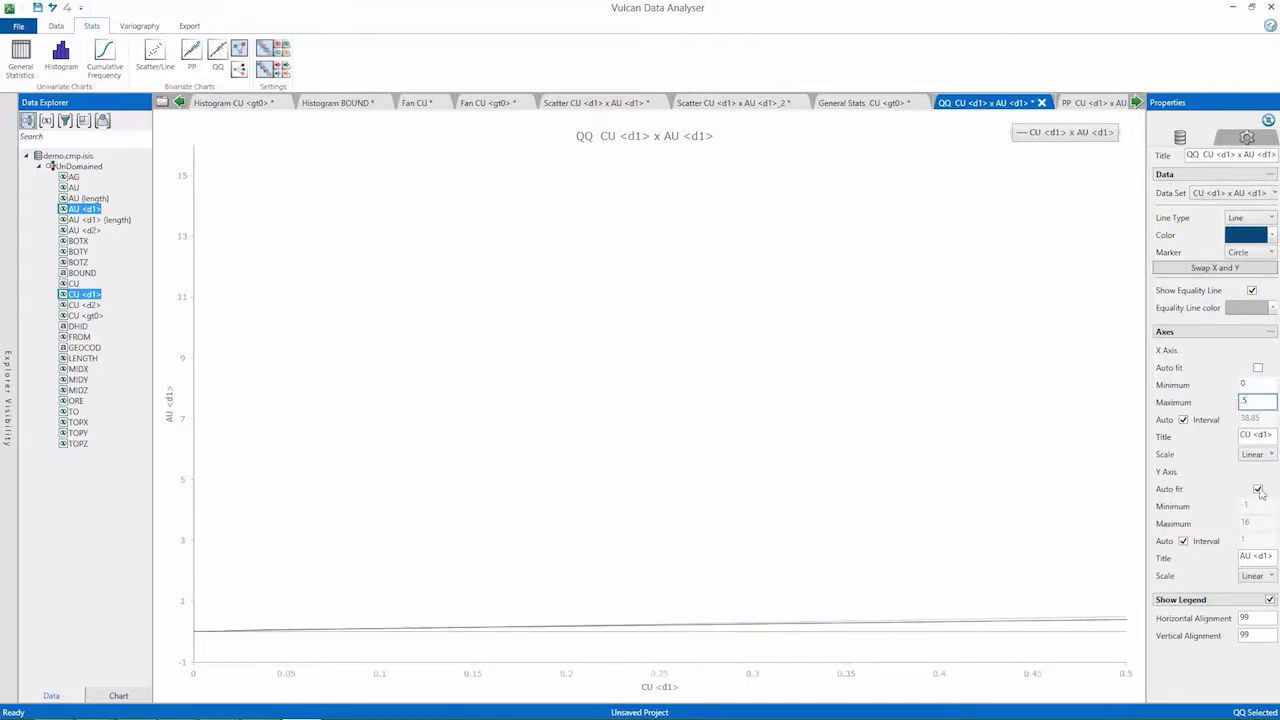
Turn off Y-axis auto fit and set its range from 0 to 0.5.
click(1258, 489)
click(1250, 507)
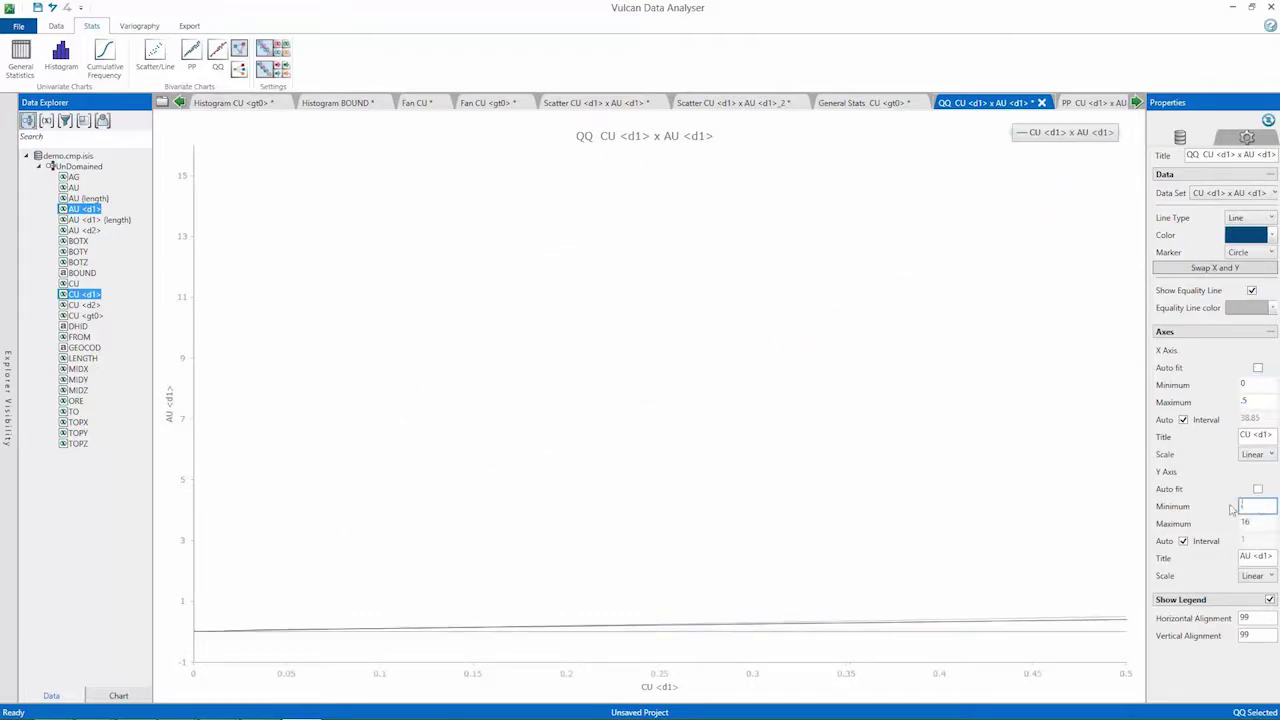
text(0)
key(Return)
key(Tab)
text(5)
key(Return)
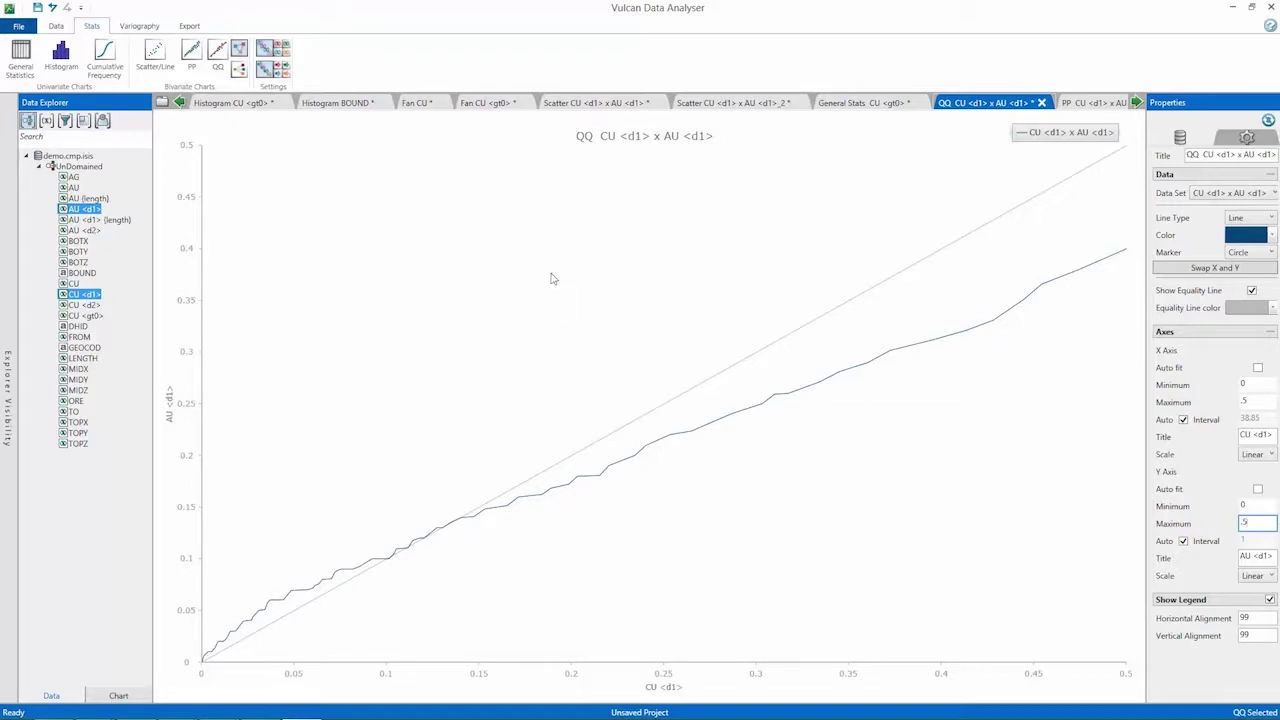
Open demo.bmf as an additional data source via Open Data Source on the Data tab.
click(60, 28)
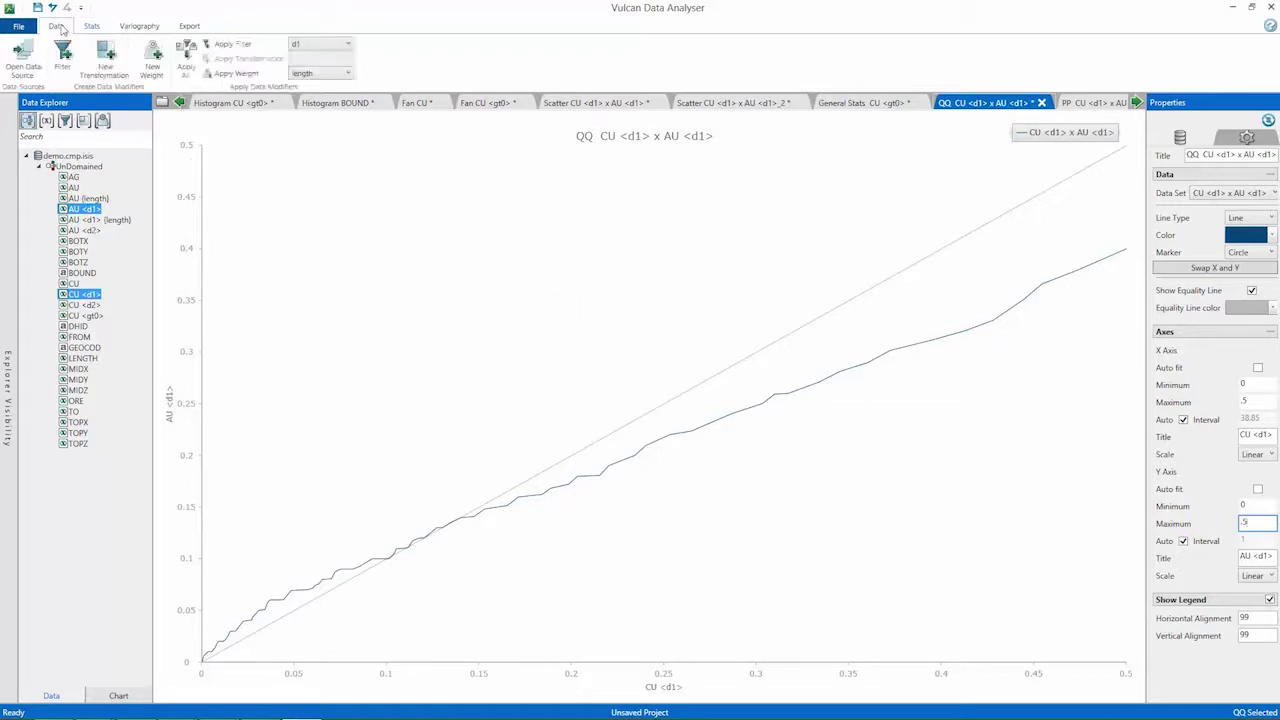
click(25, 65)
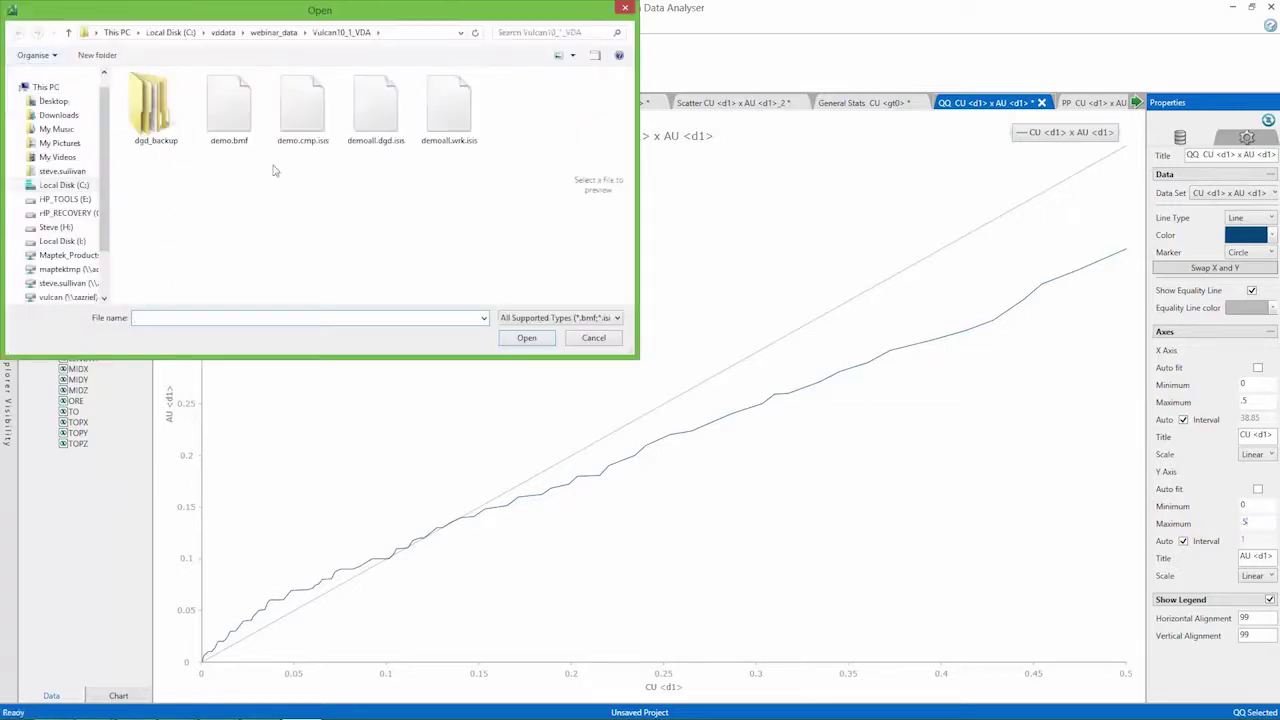
click(226, 114)
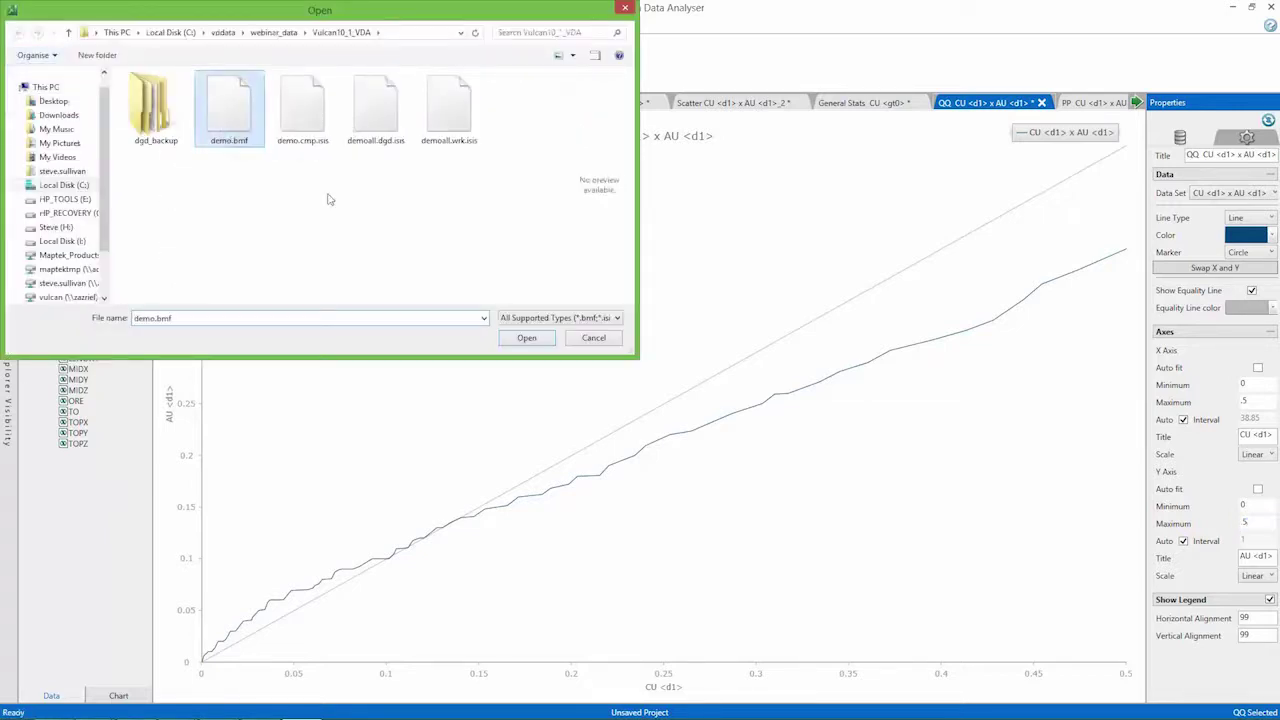
click(527, 339)
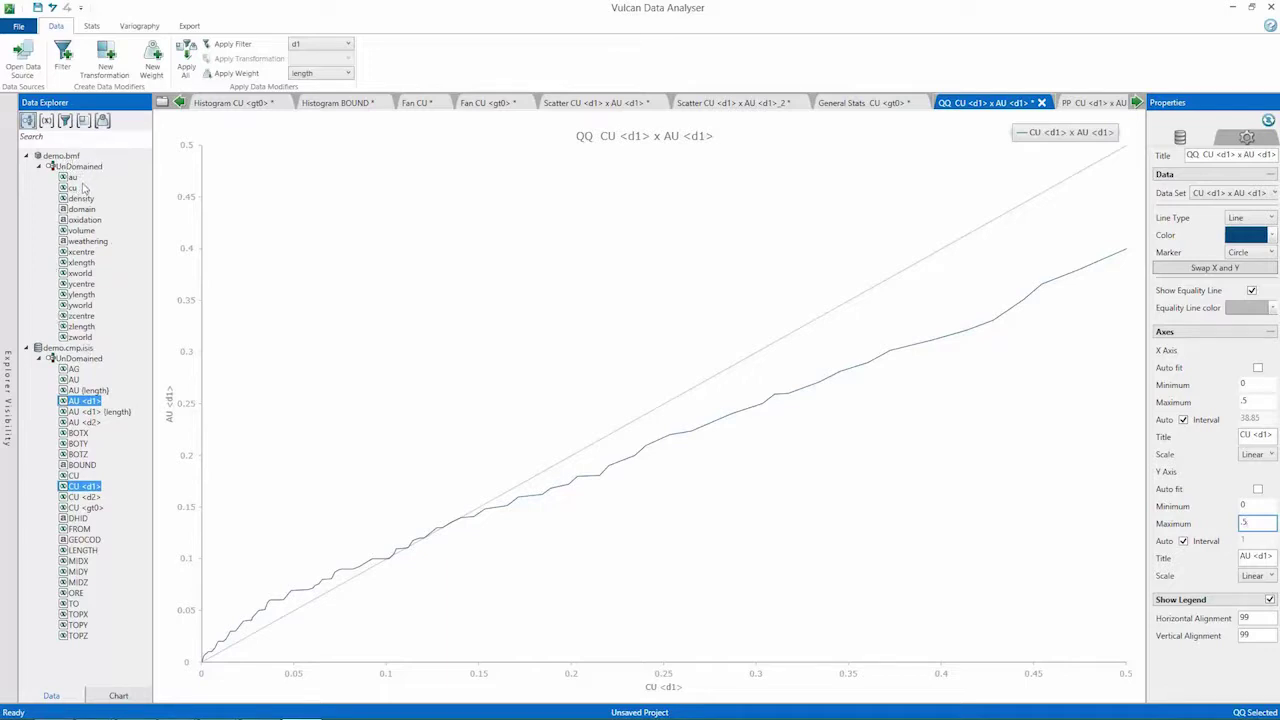
Run General Statistics on demo.bmf's cu, showing count 1312070 and mean -85.245.
click(72, 188)
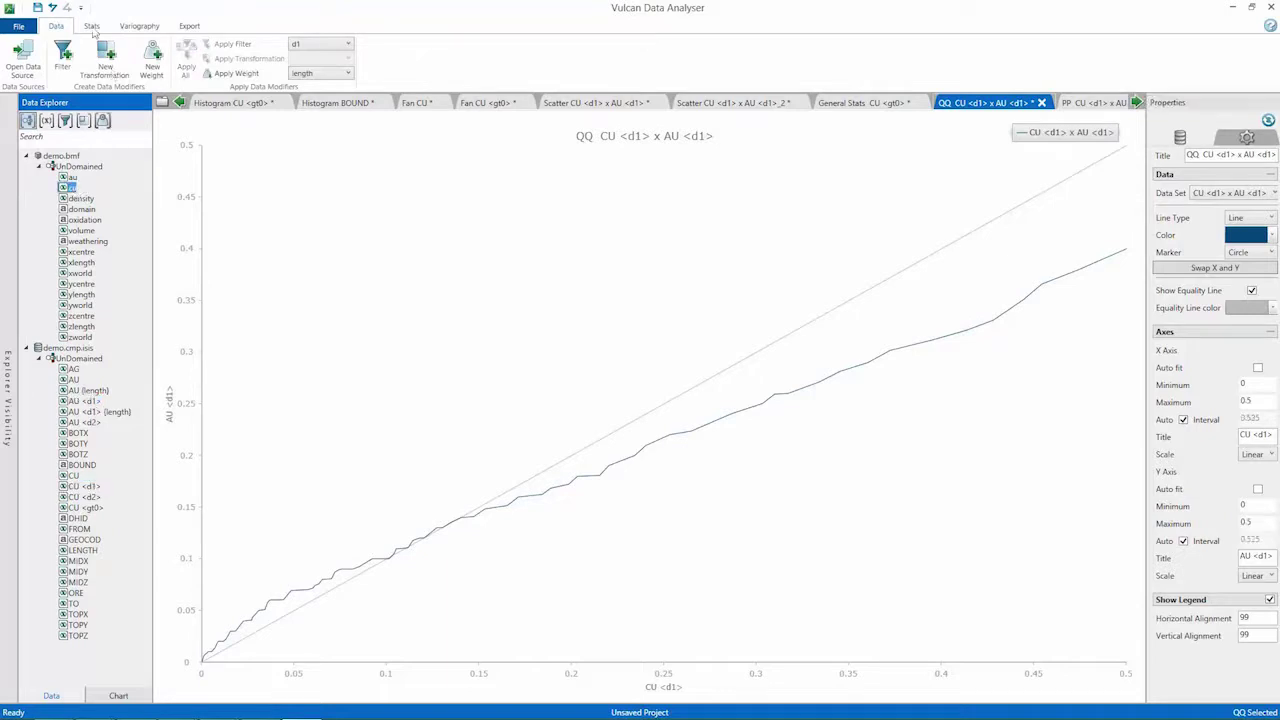
click(92, 27)
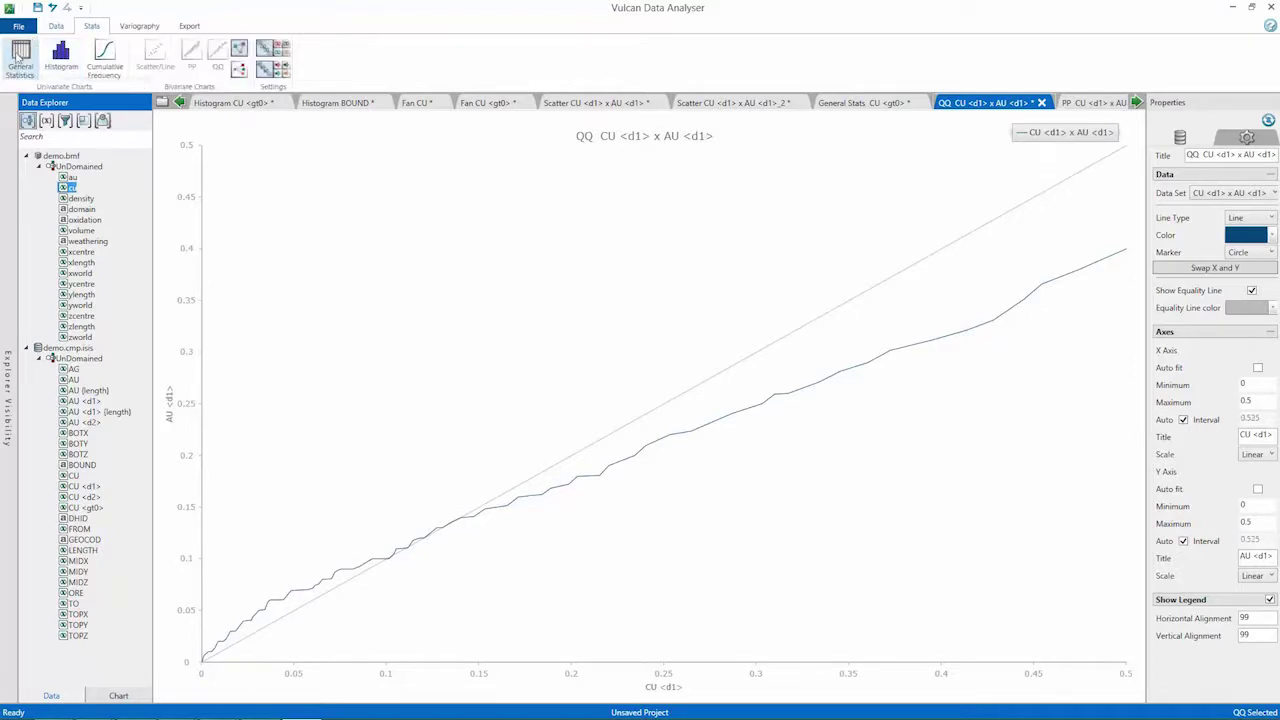
click(18, 58)
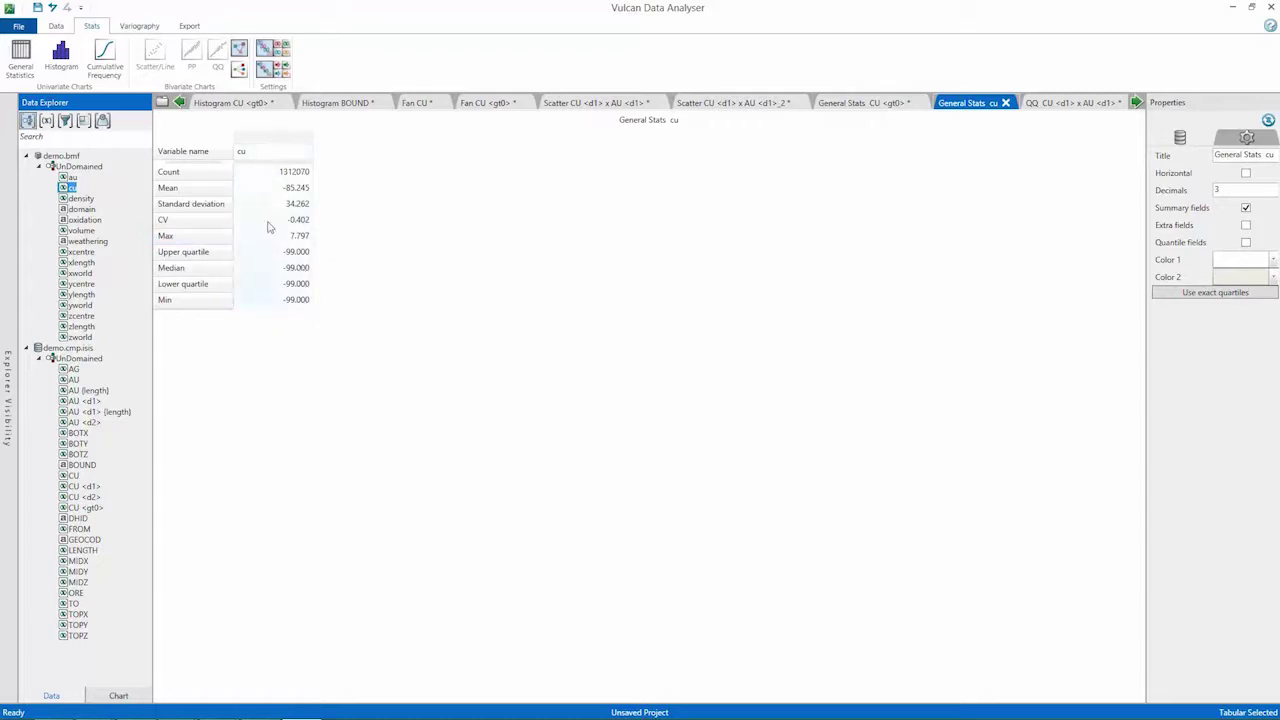
Edit the gt0 filter to add a block model condition of $v gt 0 and save it.
click(55, 27)
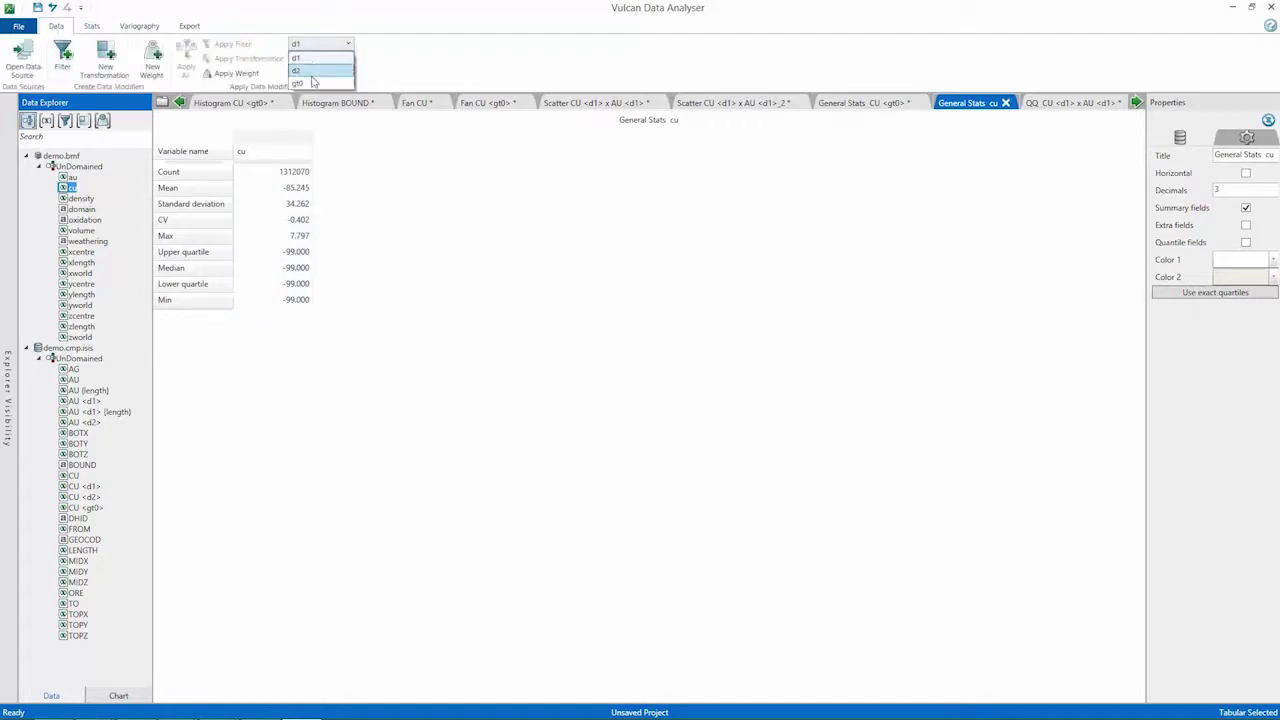
click(312, 60)
right_click(343, 46)
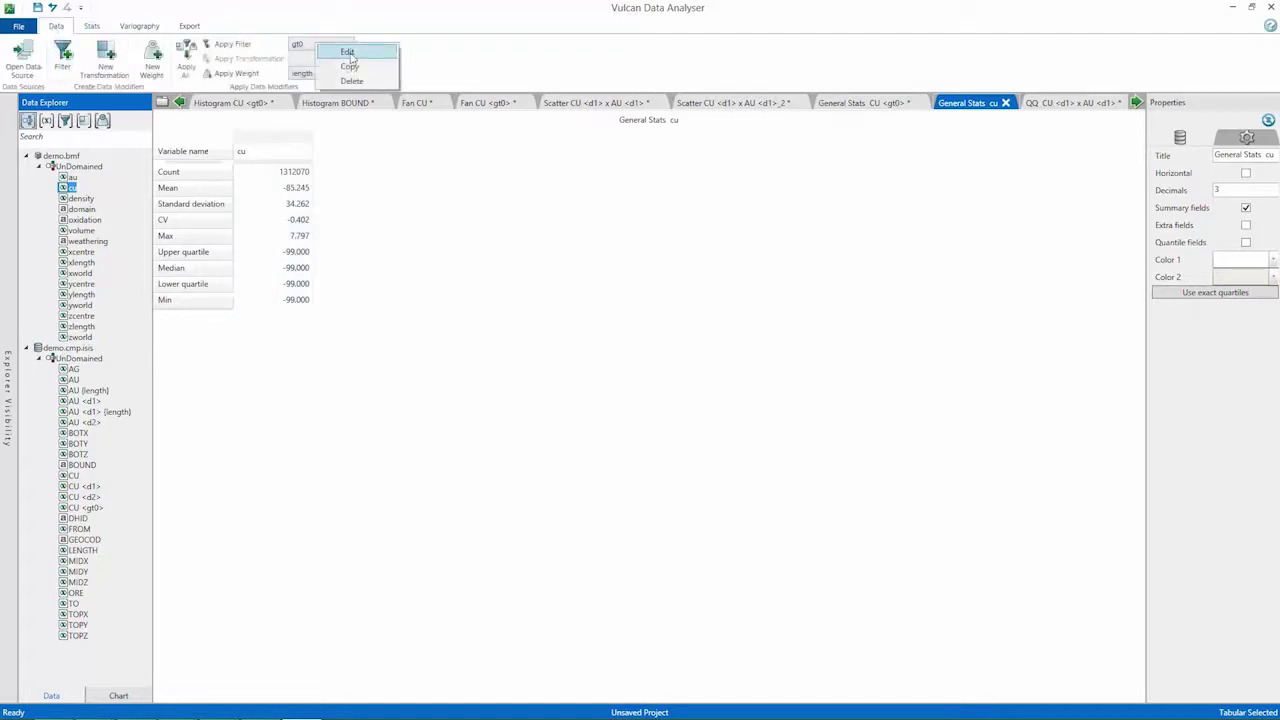
click(347, 52)
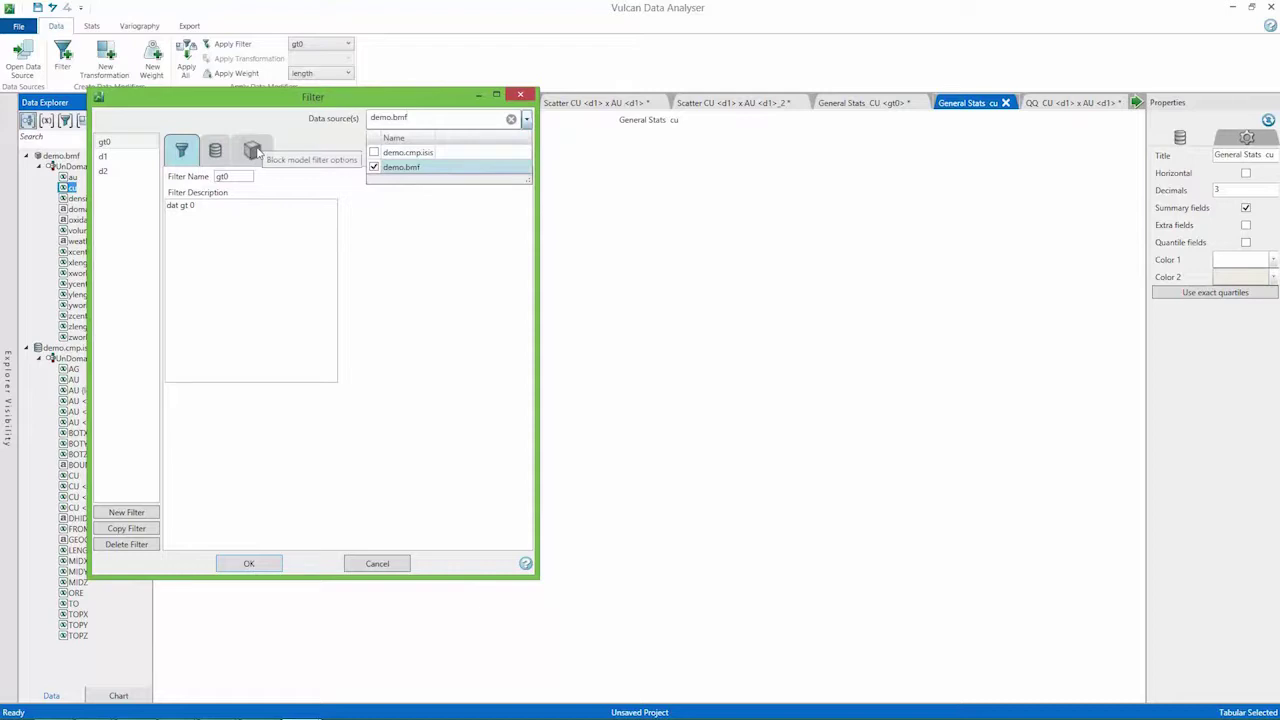
click(254, 151)
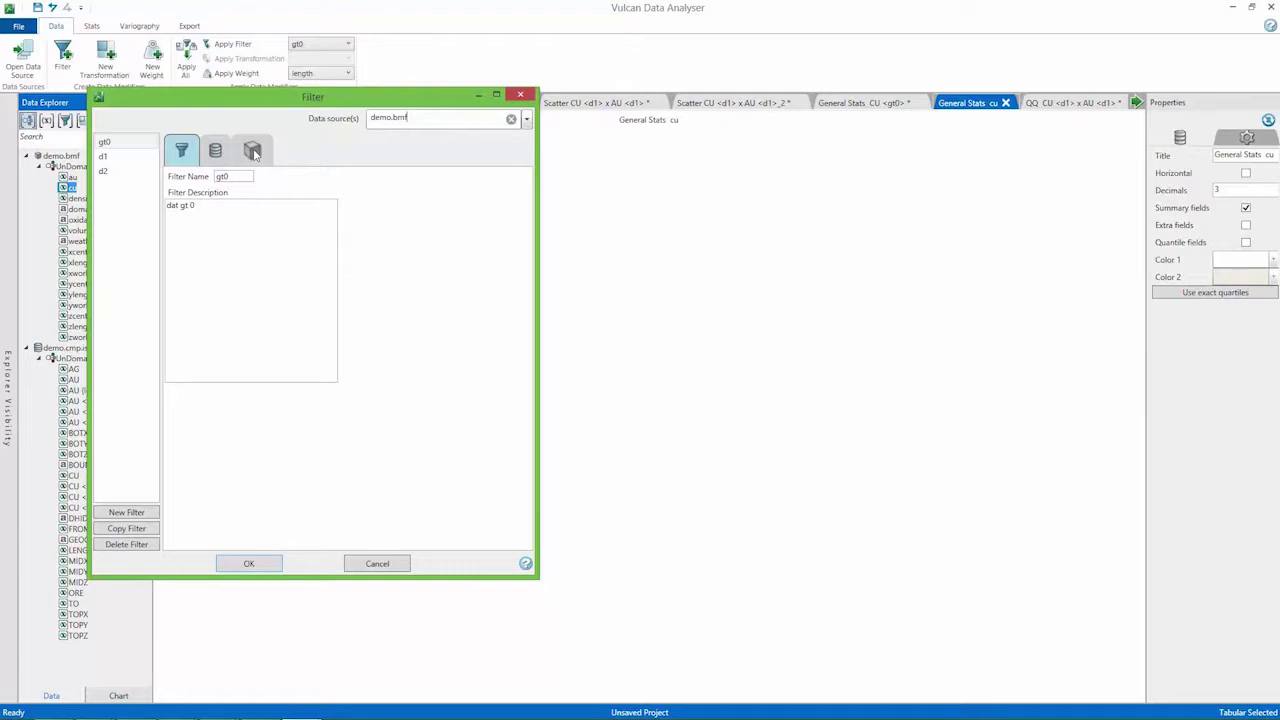
click(253, 151)
click(176, 200)
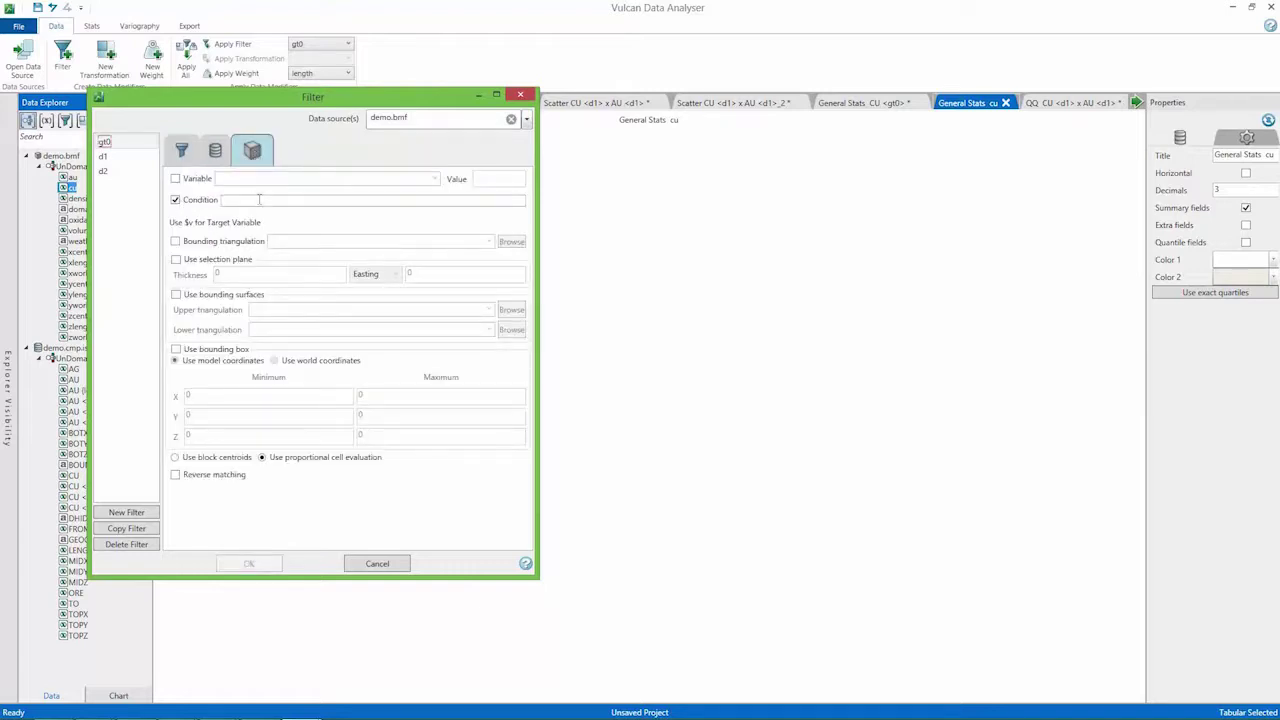
text($v gt 0)
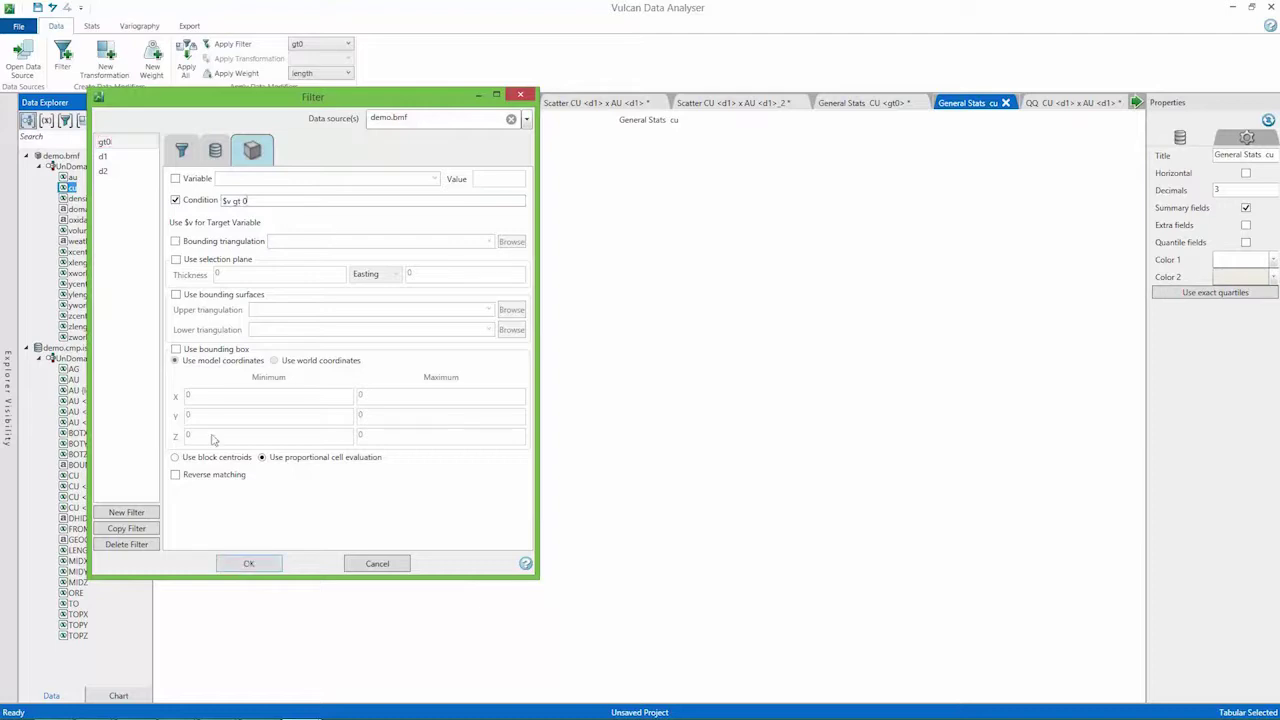
click(252, 565)
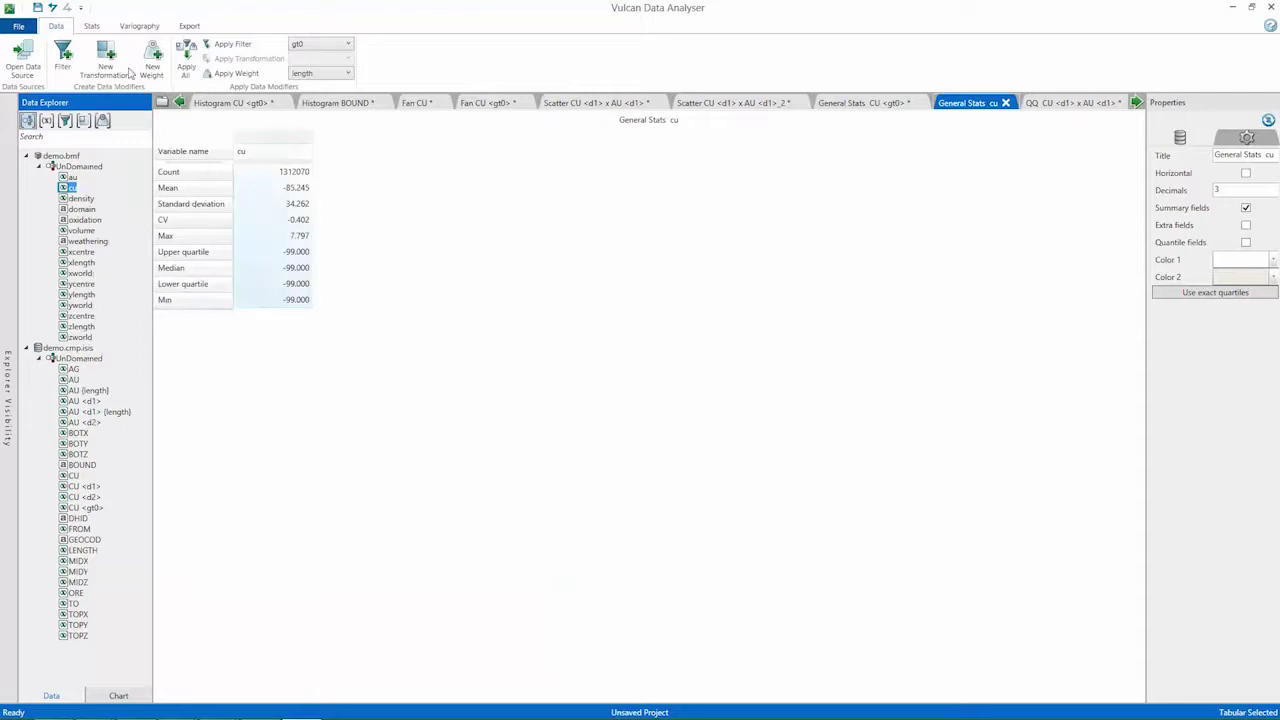
Apply gt0 to the block model cu and run General Statistics on cu <gt0>, mean 0.095.
click(233, 44)
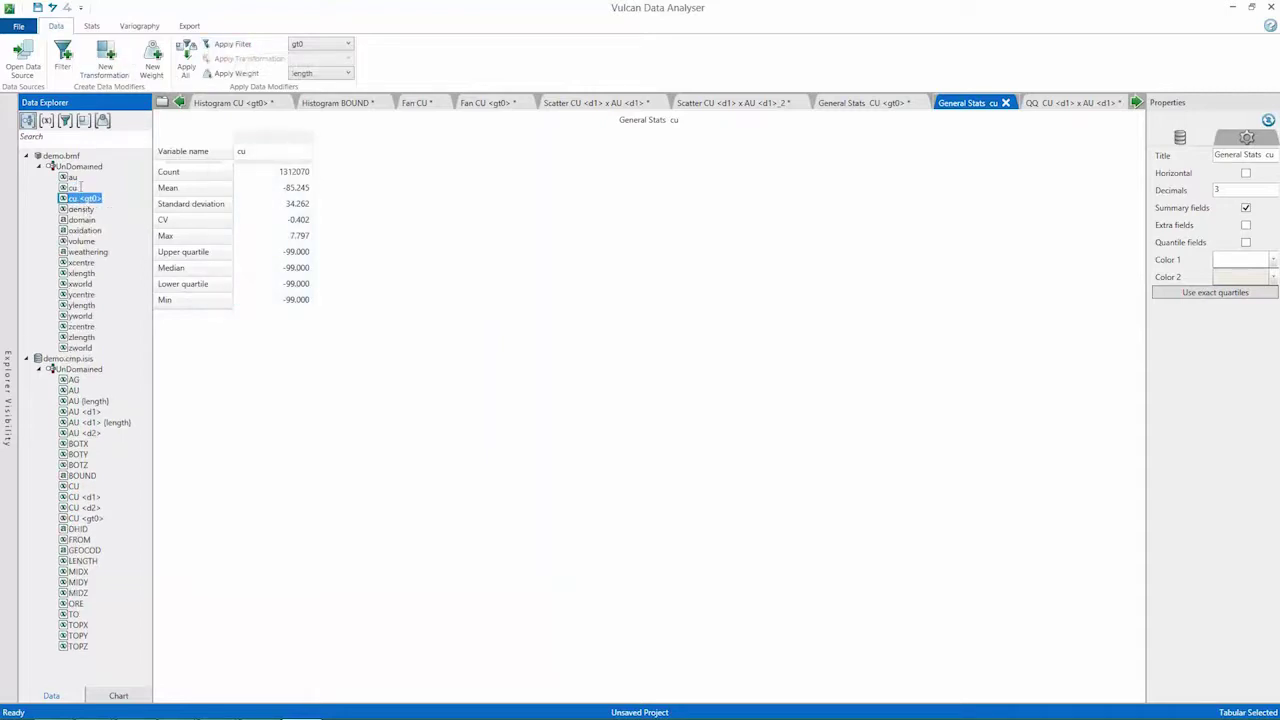
click(91, 26)
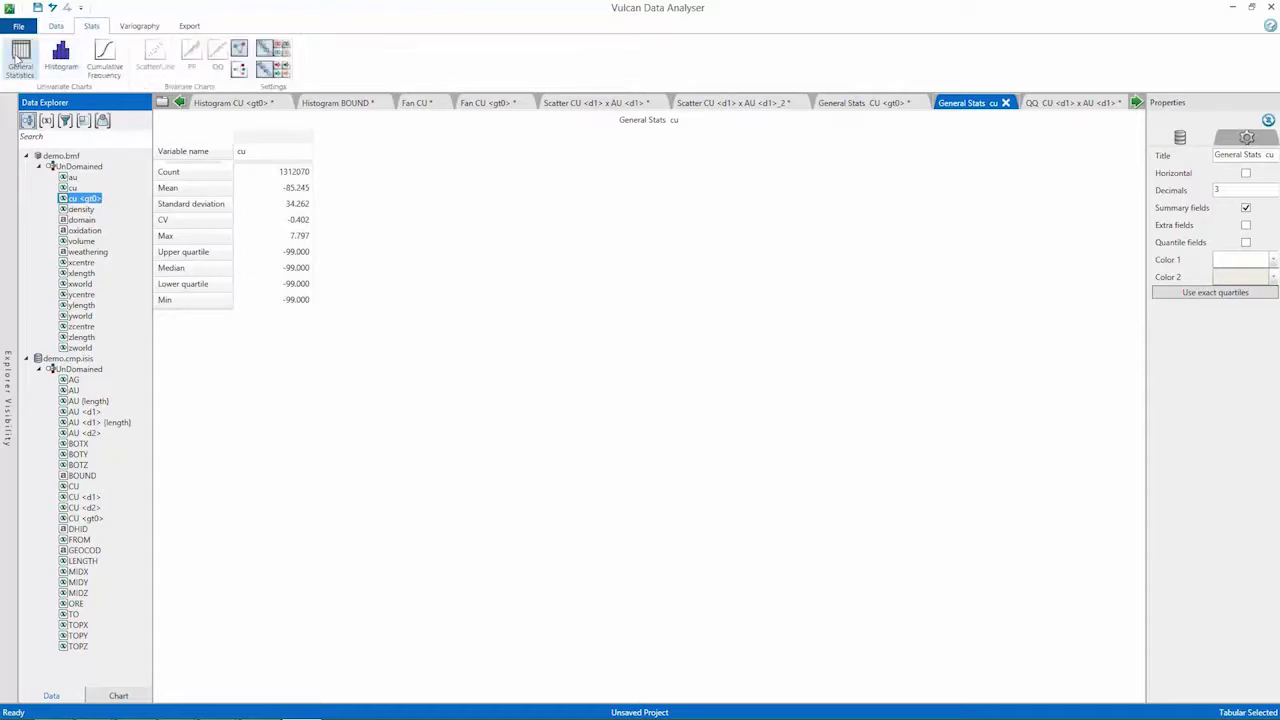
click(20, 57)
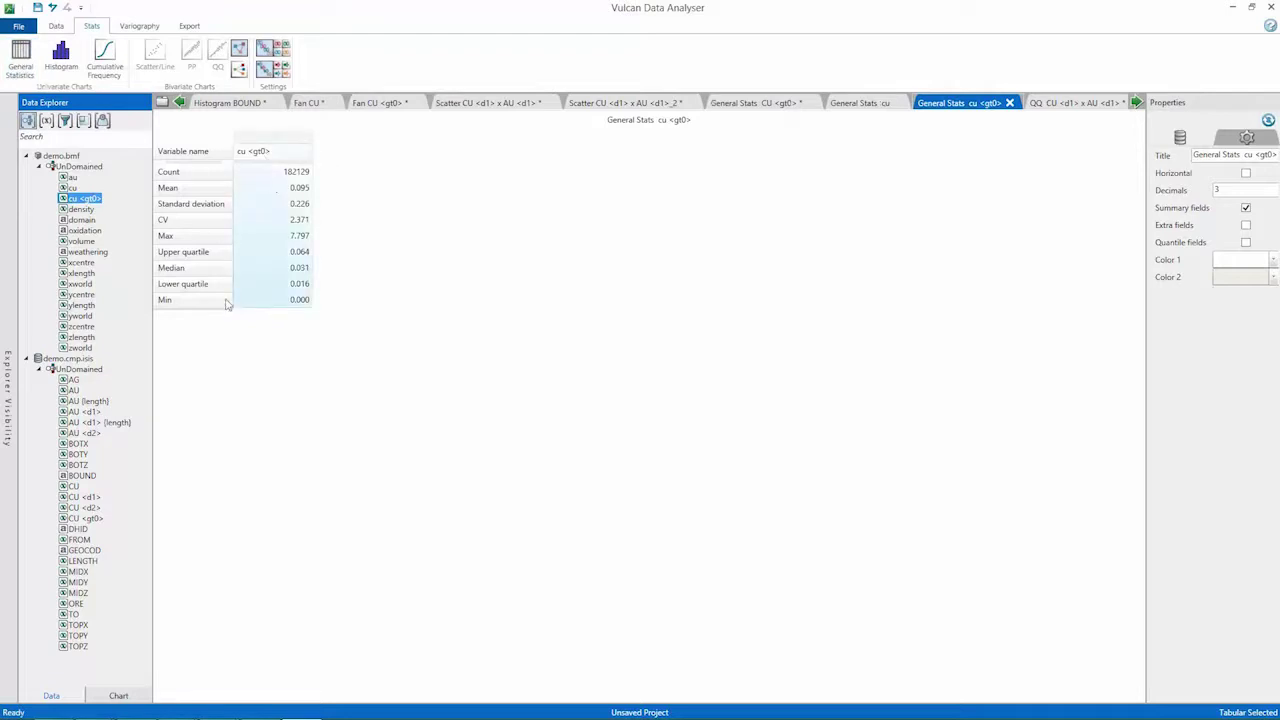
click(170, 304)
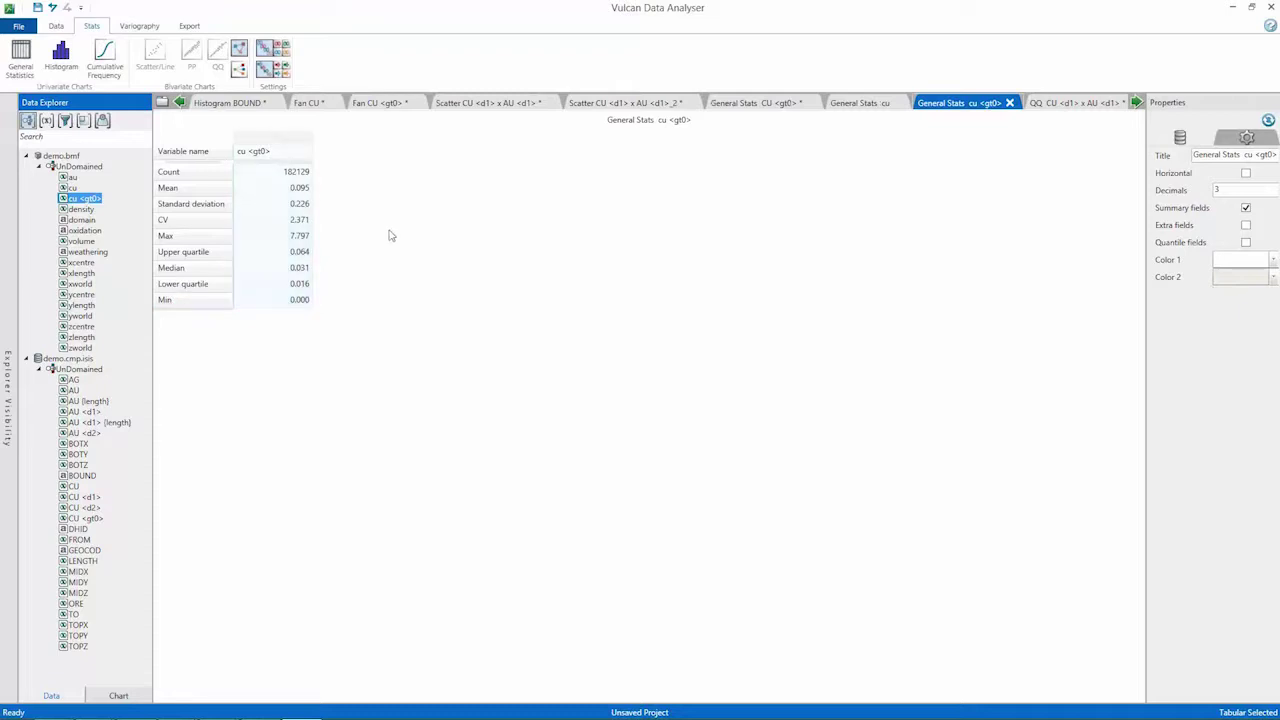
Apply gt0 to au, creating au <gt0>, then select both cu <gt0> and au <gt0>.
click(72, 177)
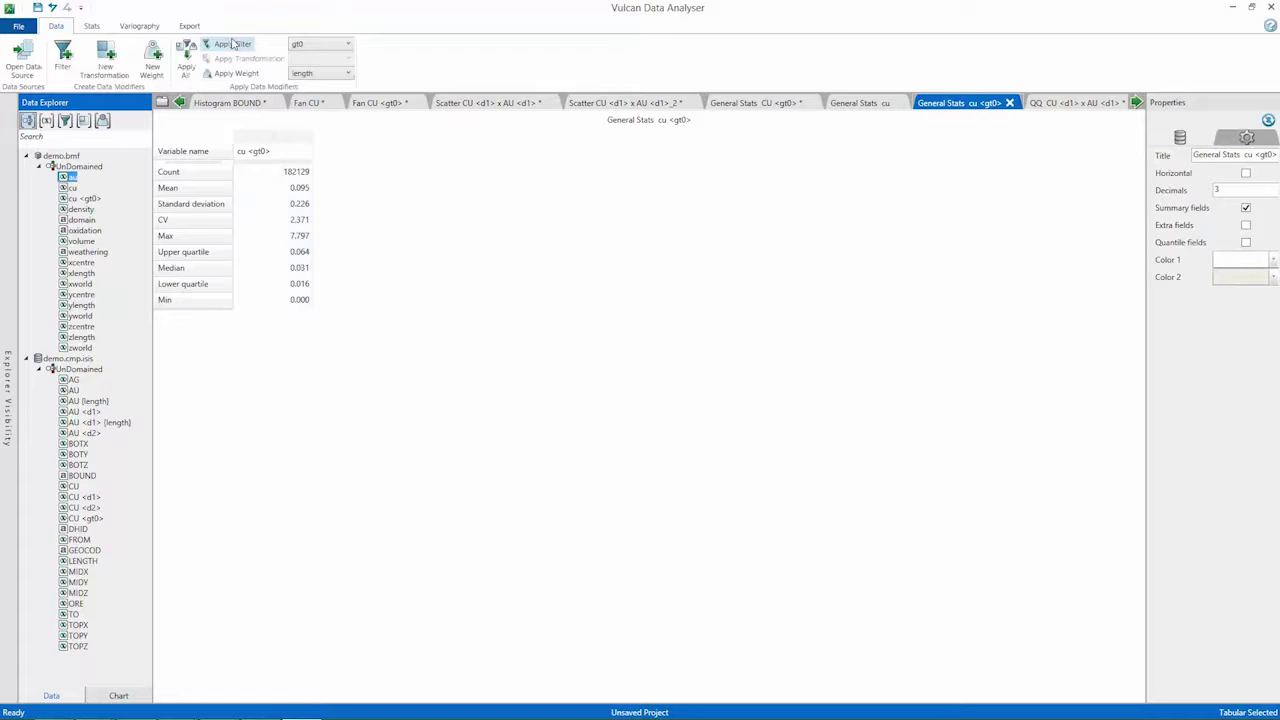
click(232, 44)
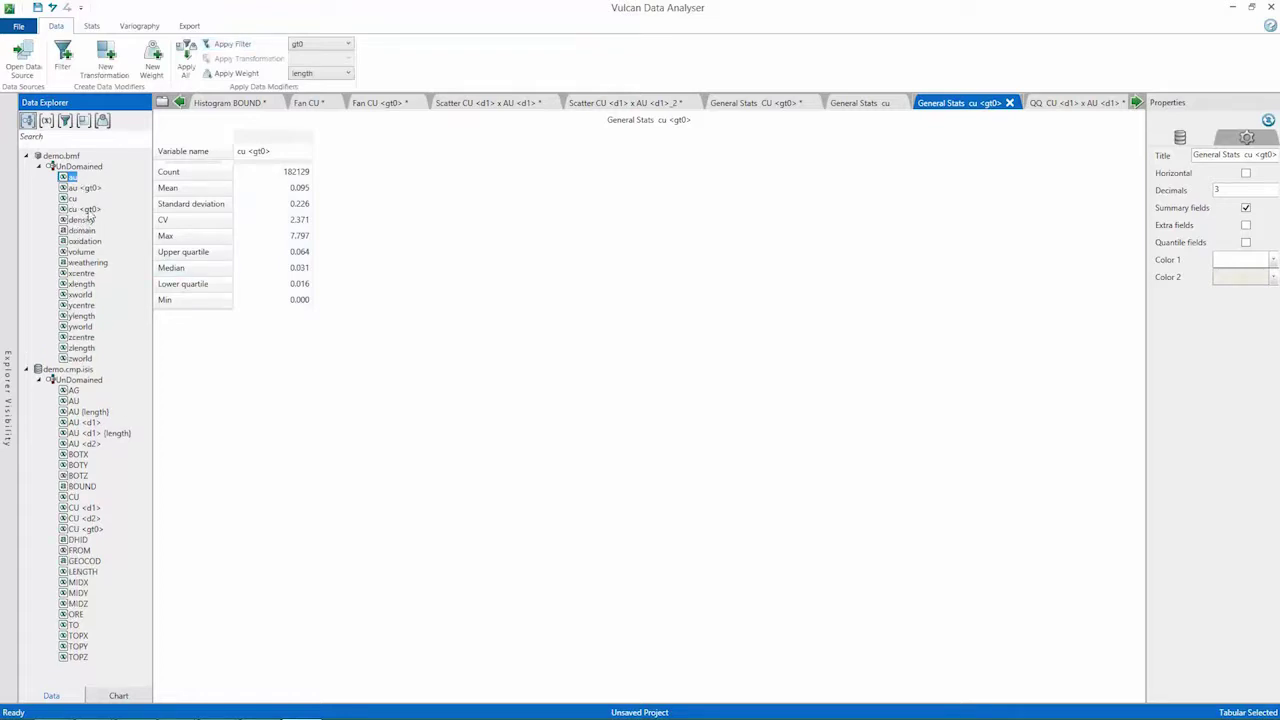
click(90, 210)
ctrl+click(88, 188)
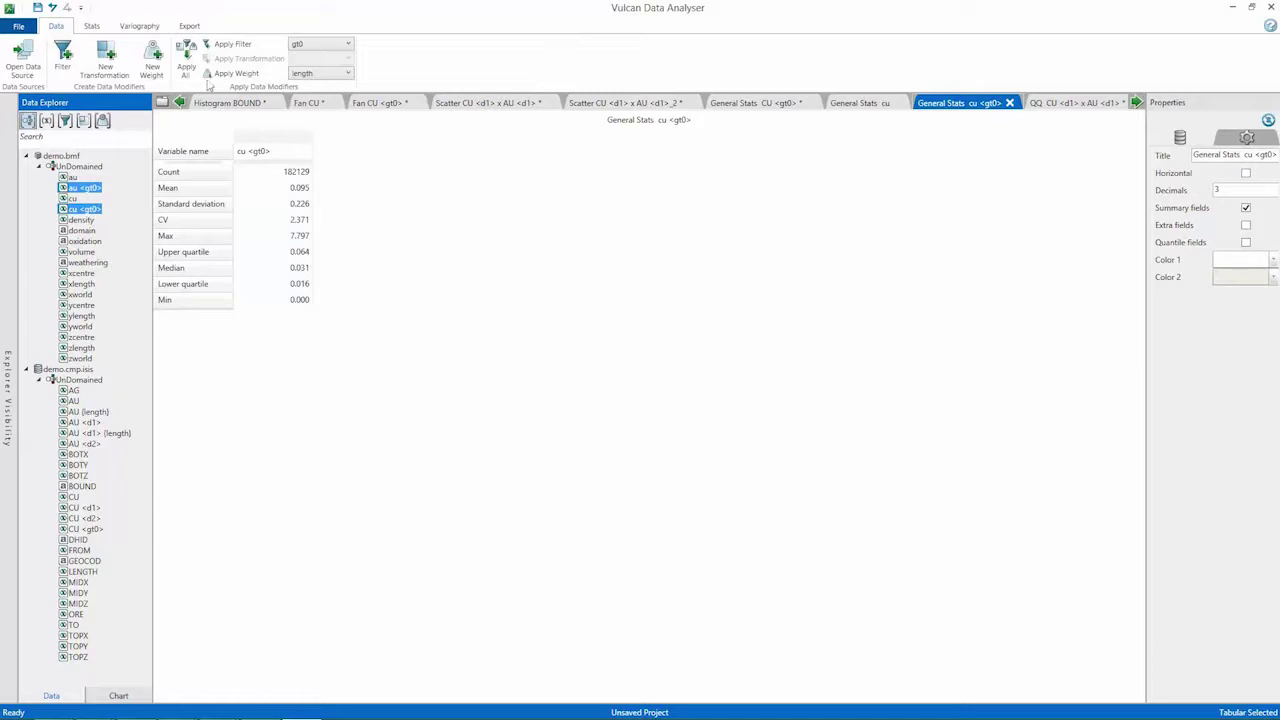
click(91, 27)
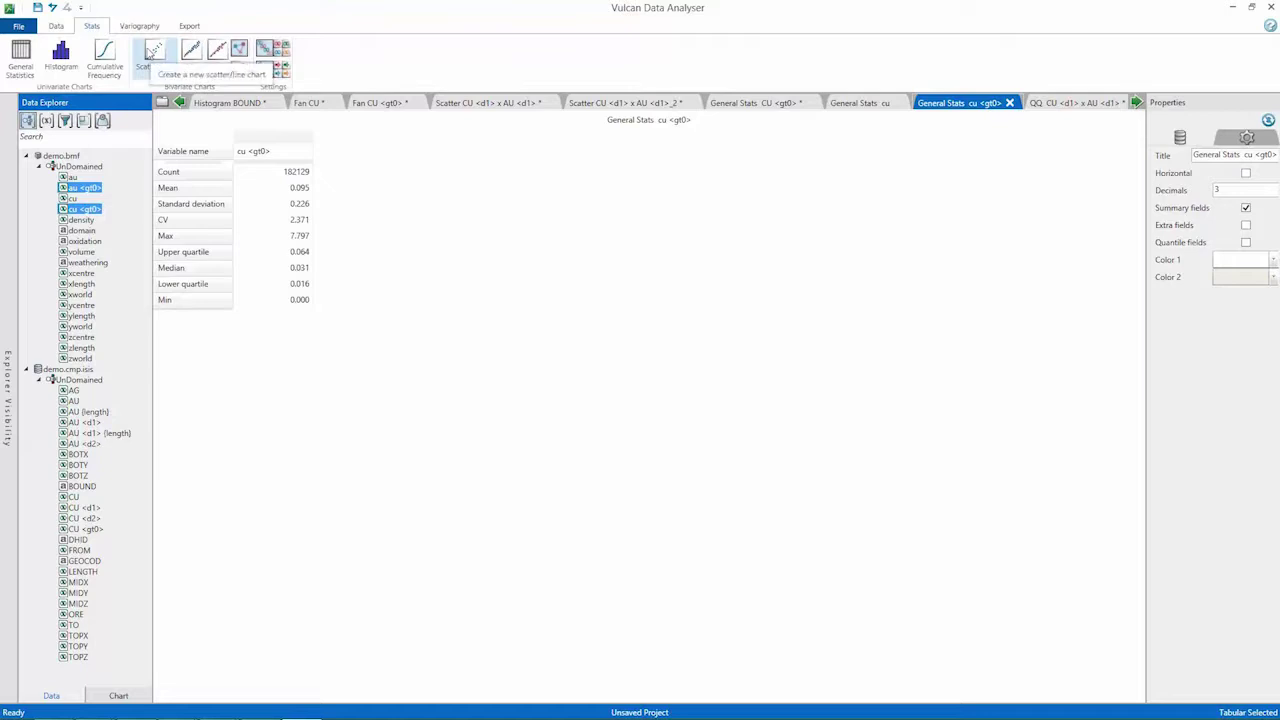
Create the cu <gt0> x au <gt0> scatter chart and show its line of equality.
click(150, 50)
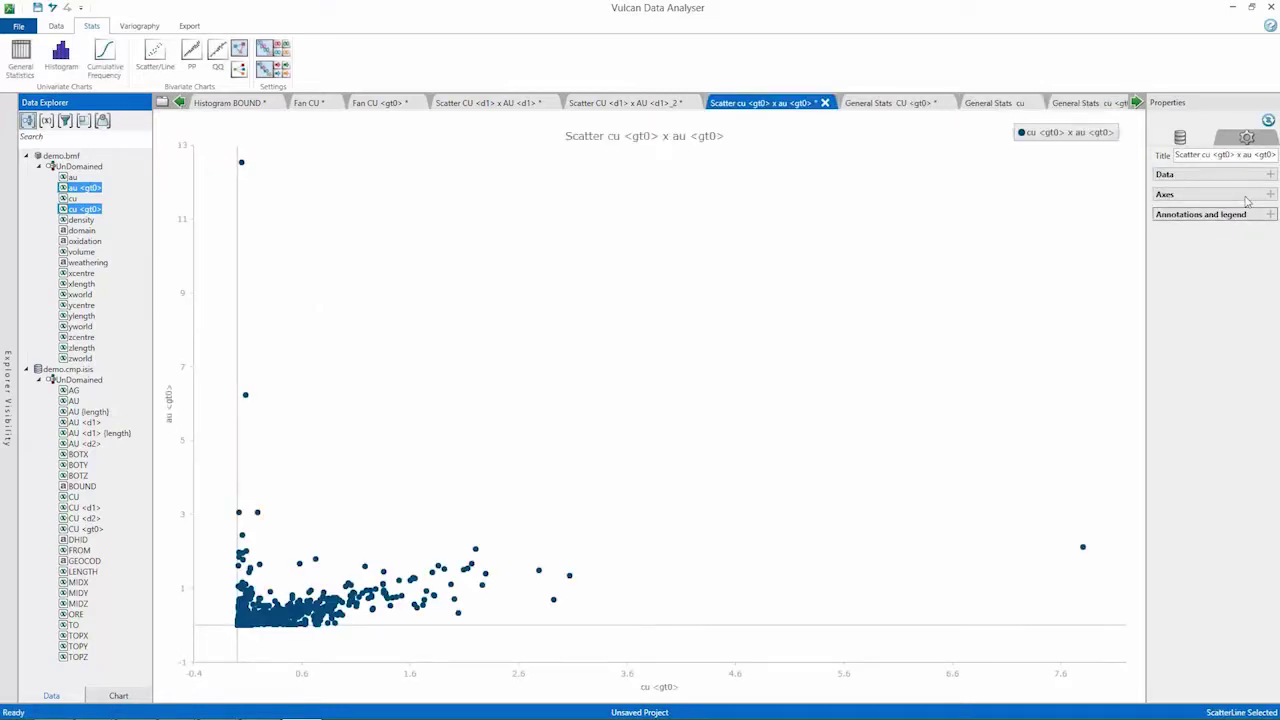
click(1250, 175)
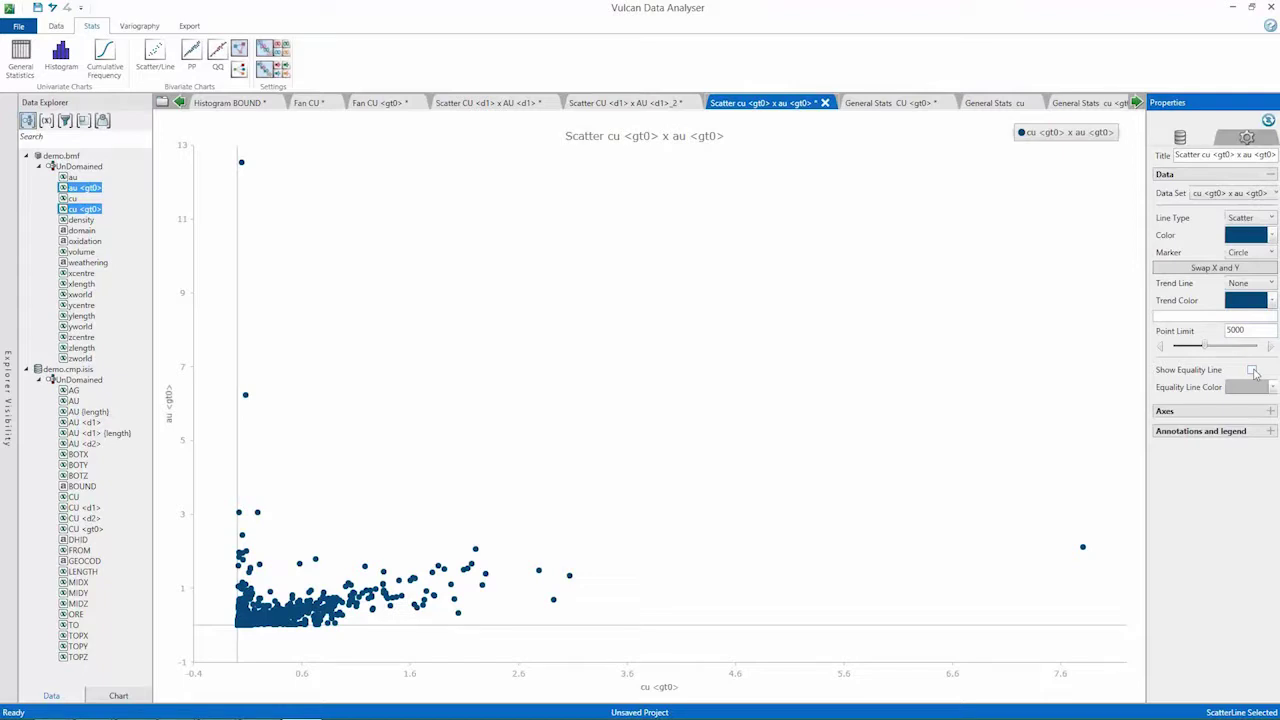
click(1252, 370)
Show X, Y and bivariate statistics on the scatter, with statistics text size 12.
click(1252, 431)
click(1256, 448)
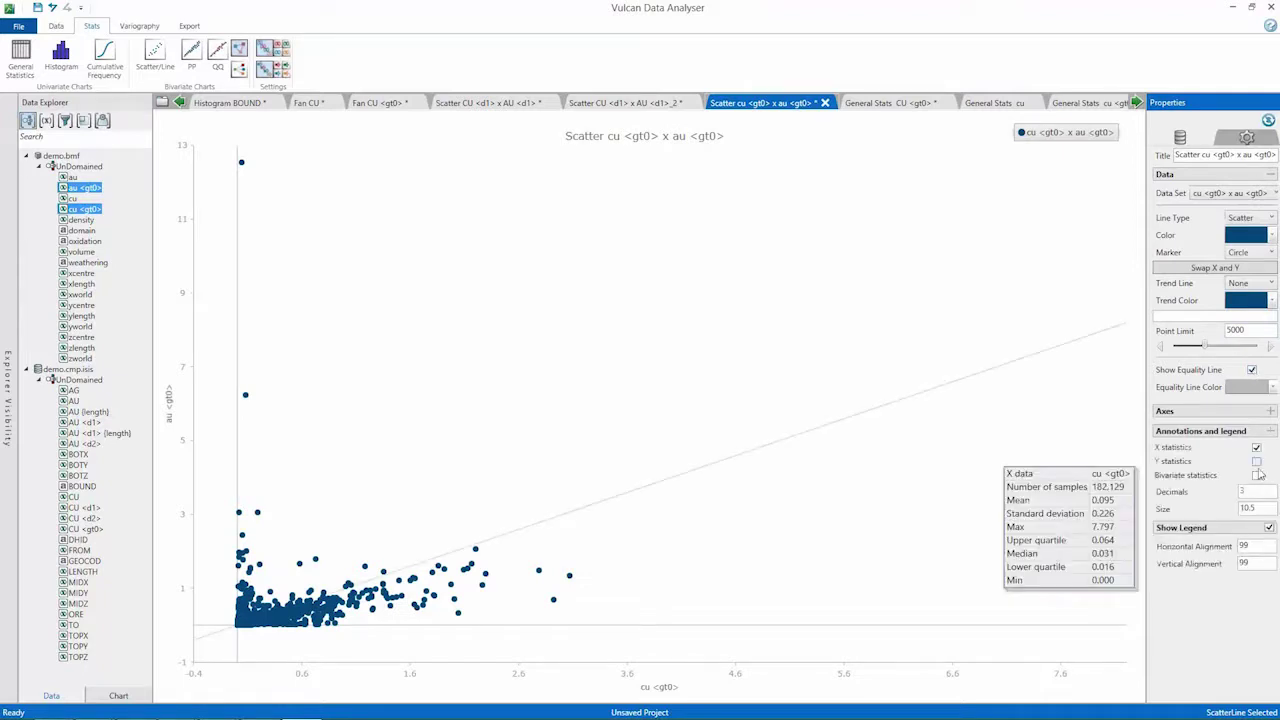
click(1256, 461)
click(1257, 475)
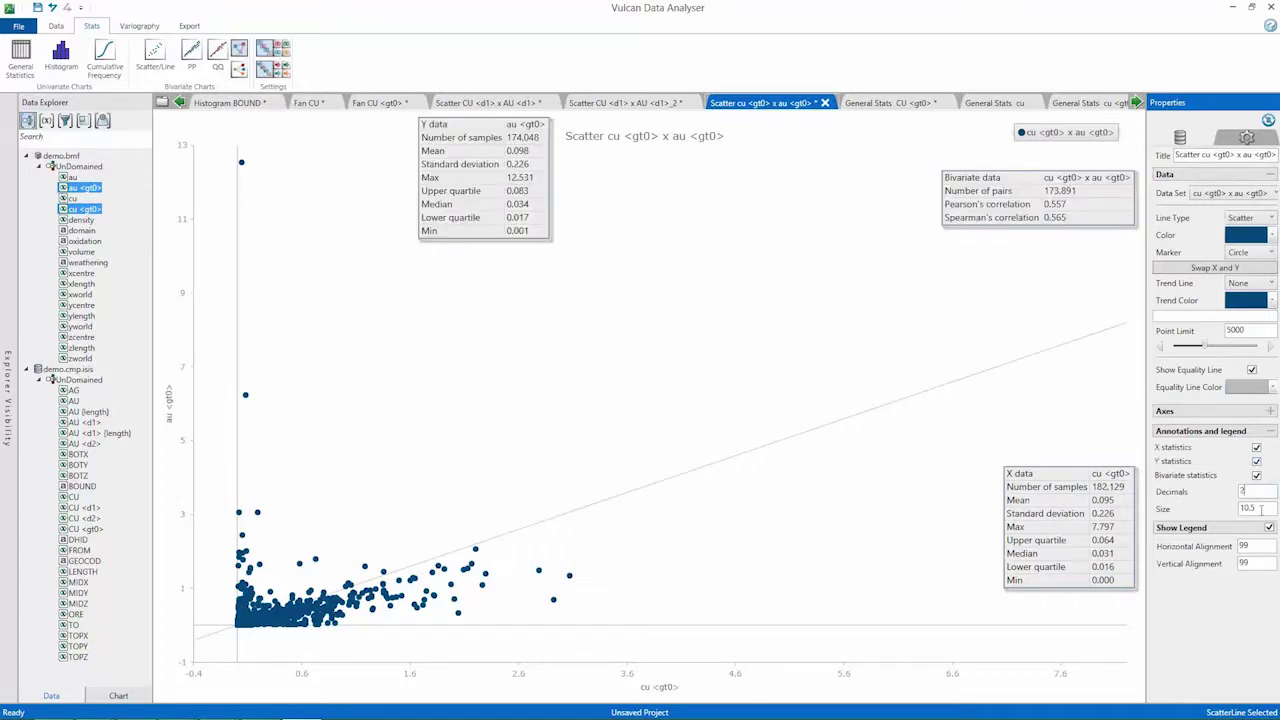
text(12)
click(686, 232)
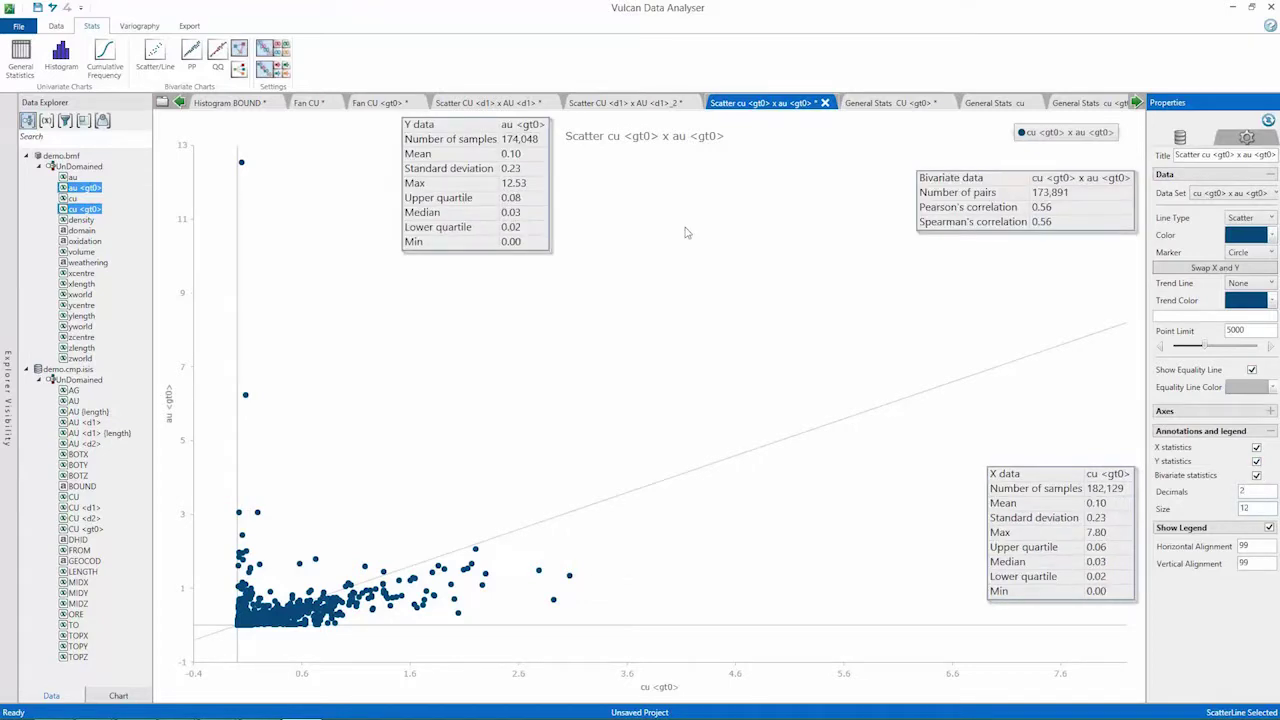
Move the Y statistics box to the plot's right side and review the trend colour choices.
drag(491, 130, 1065, 297)
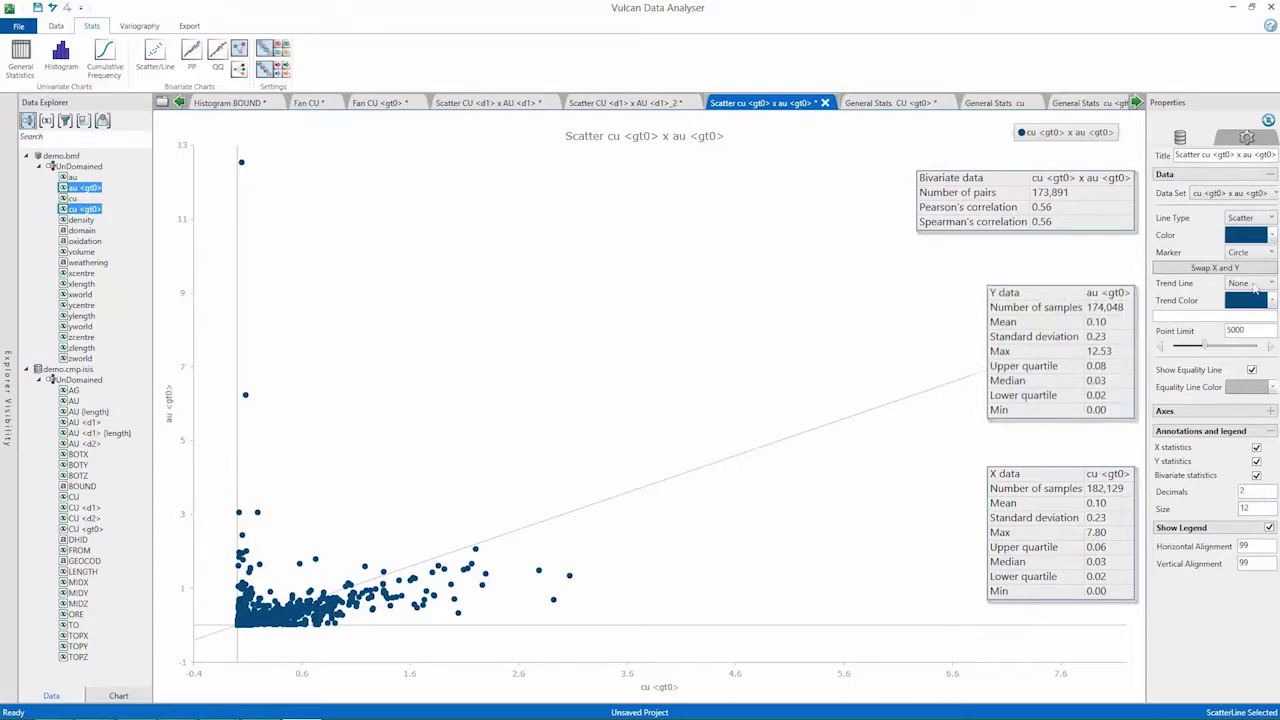
click(1255, 299)
click(750, 350)
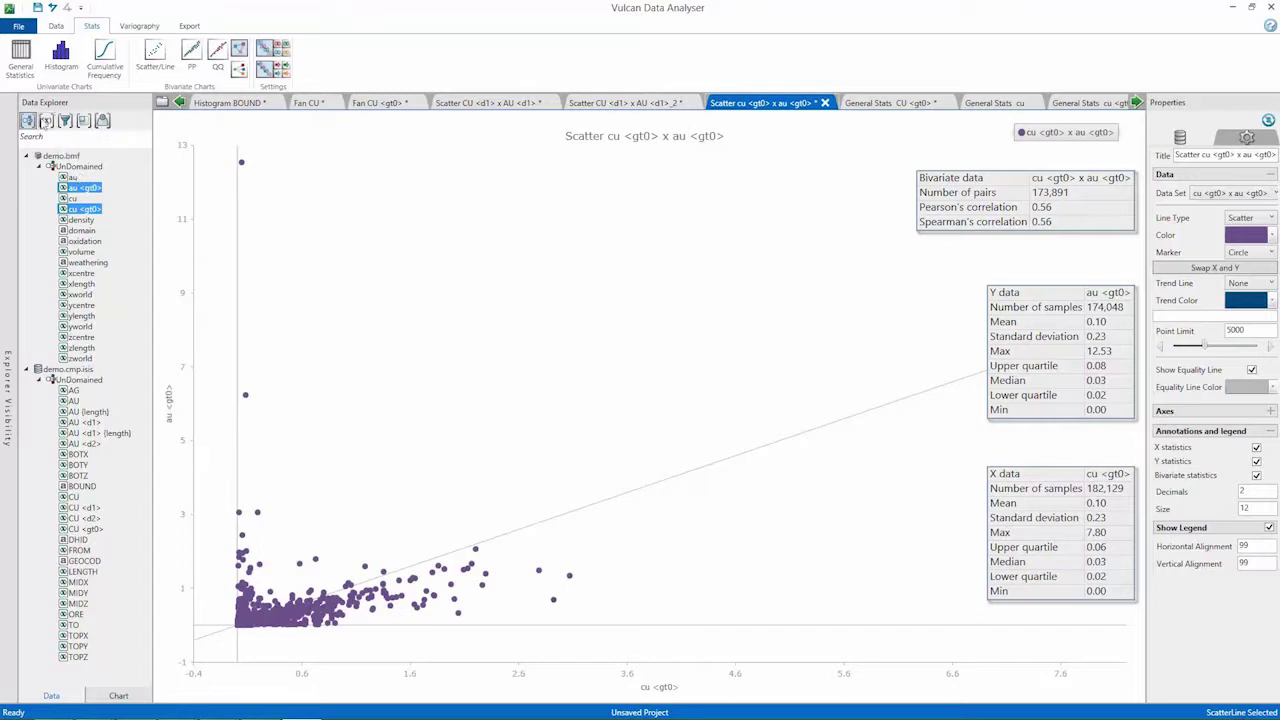
click(46, 121)
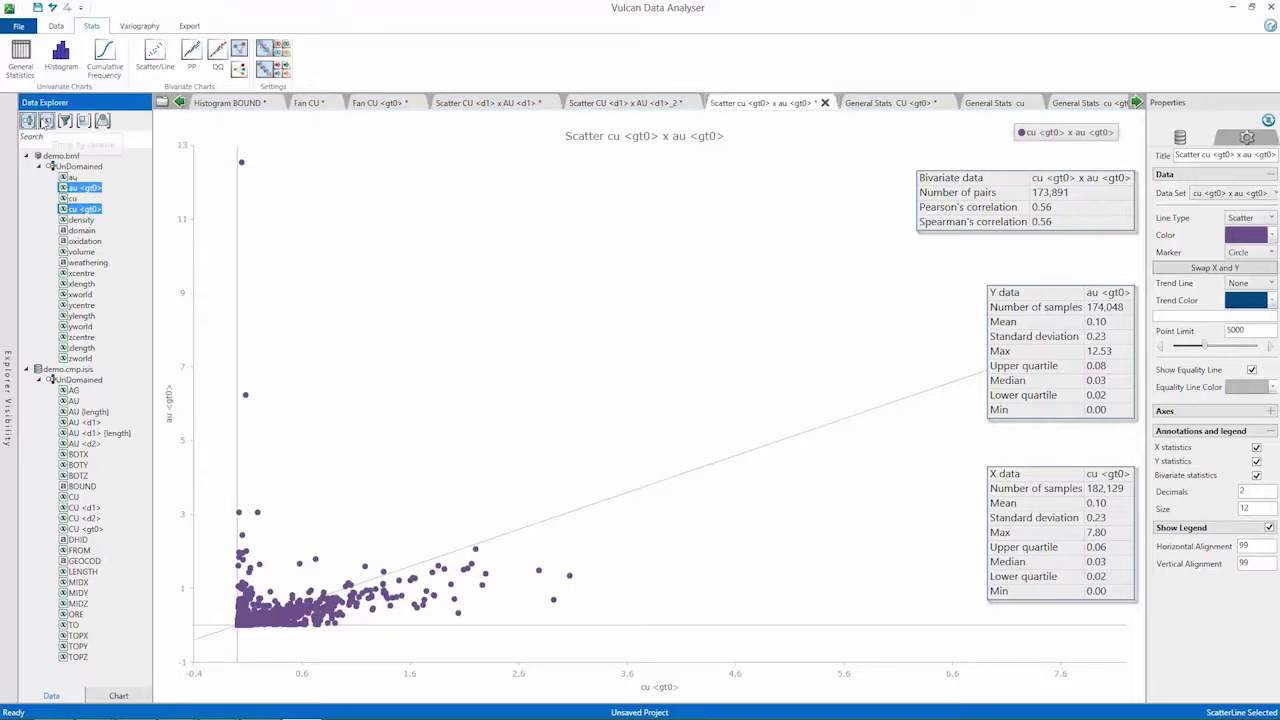
click(46, 121)
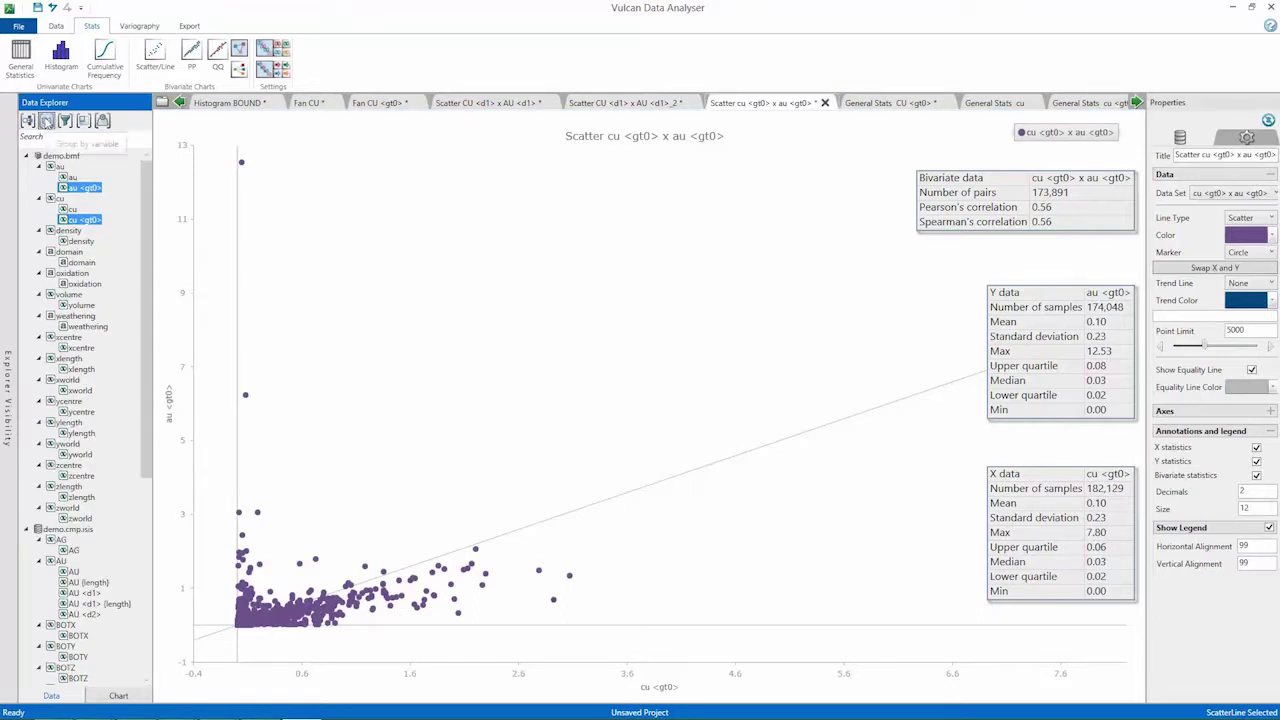
click(64, 121)
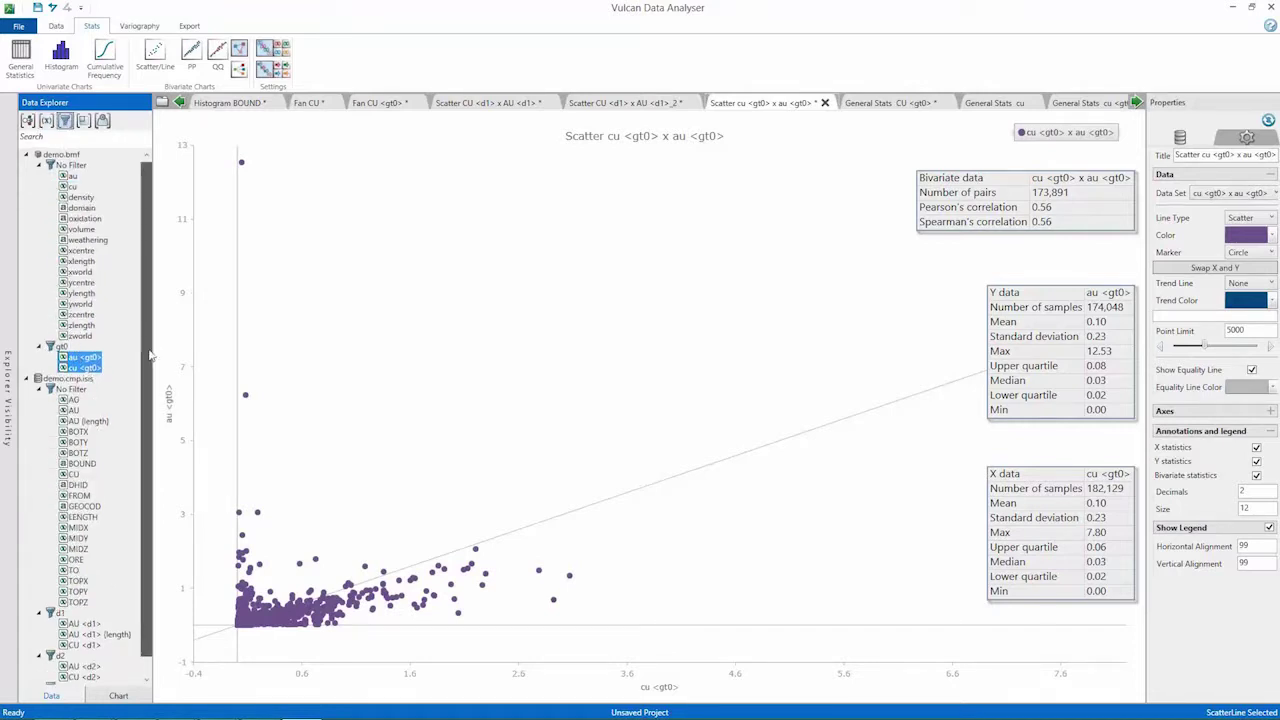
scroll(150, 400, down, 1)
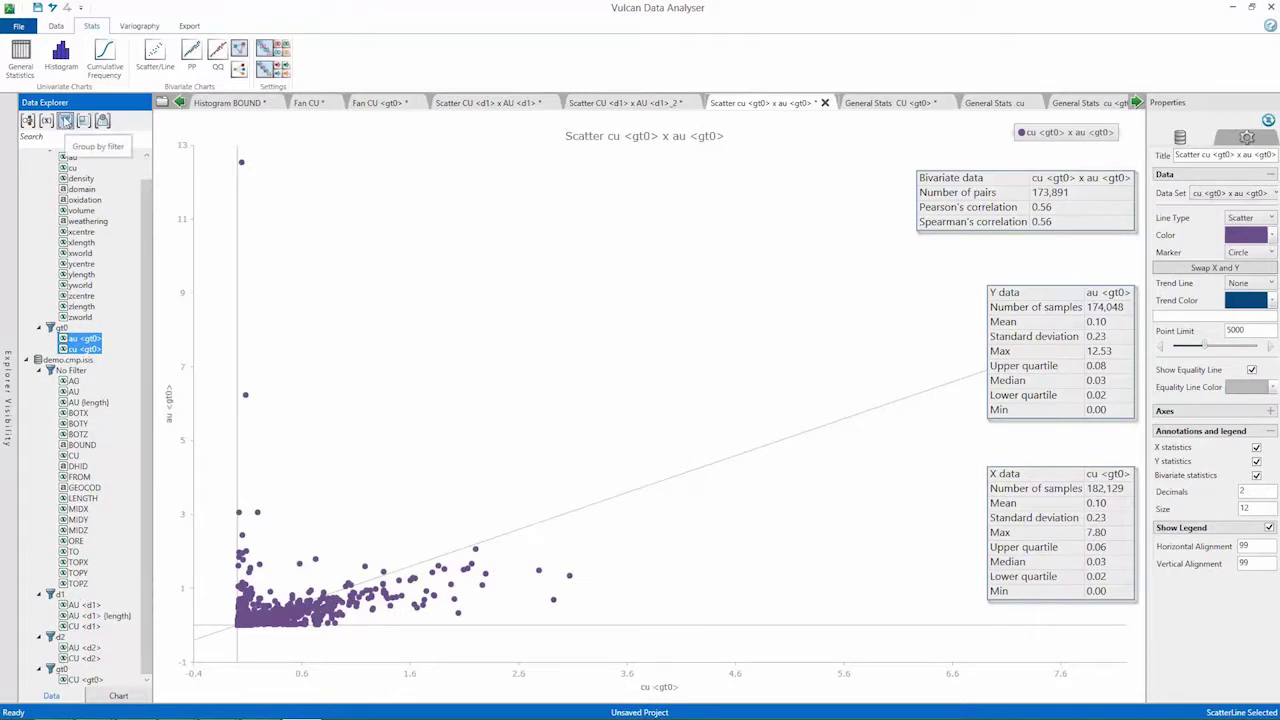
click(84, 120)
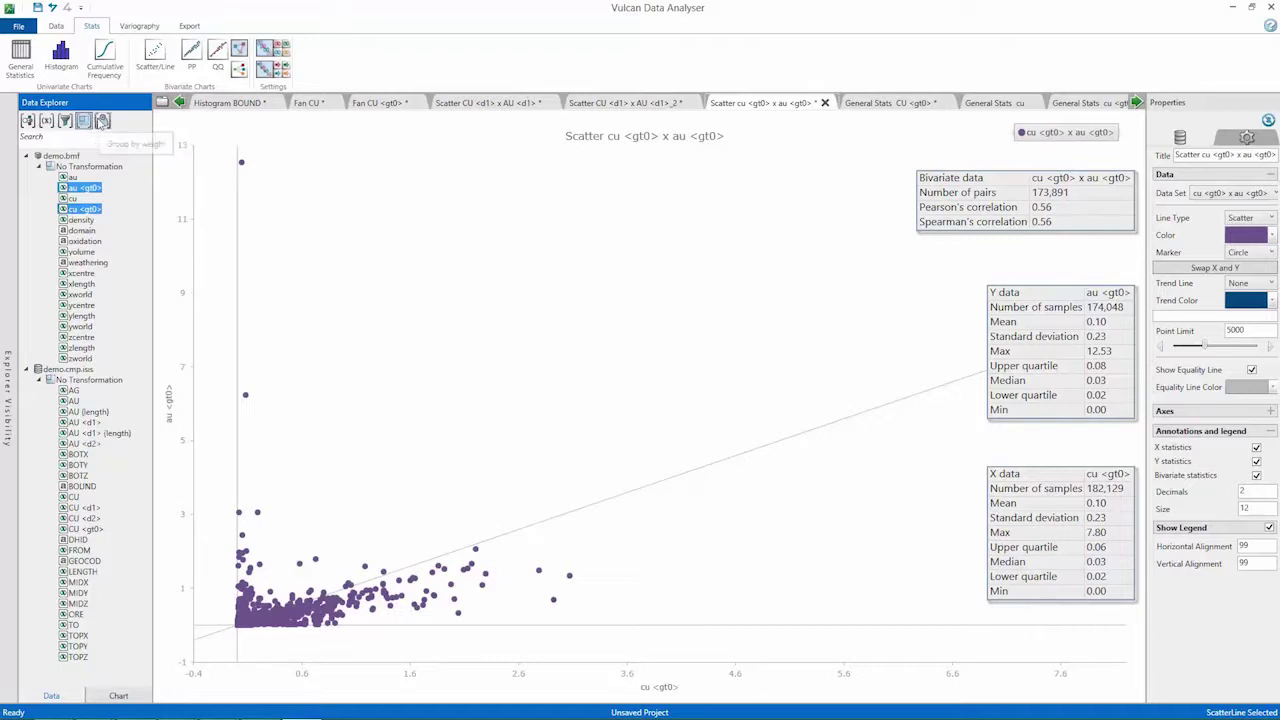
click(101, 120)
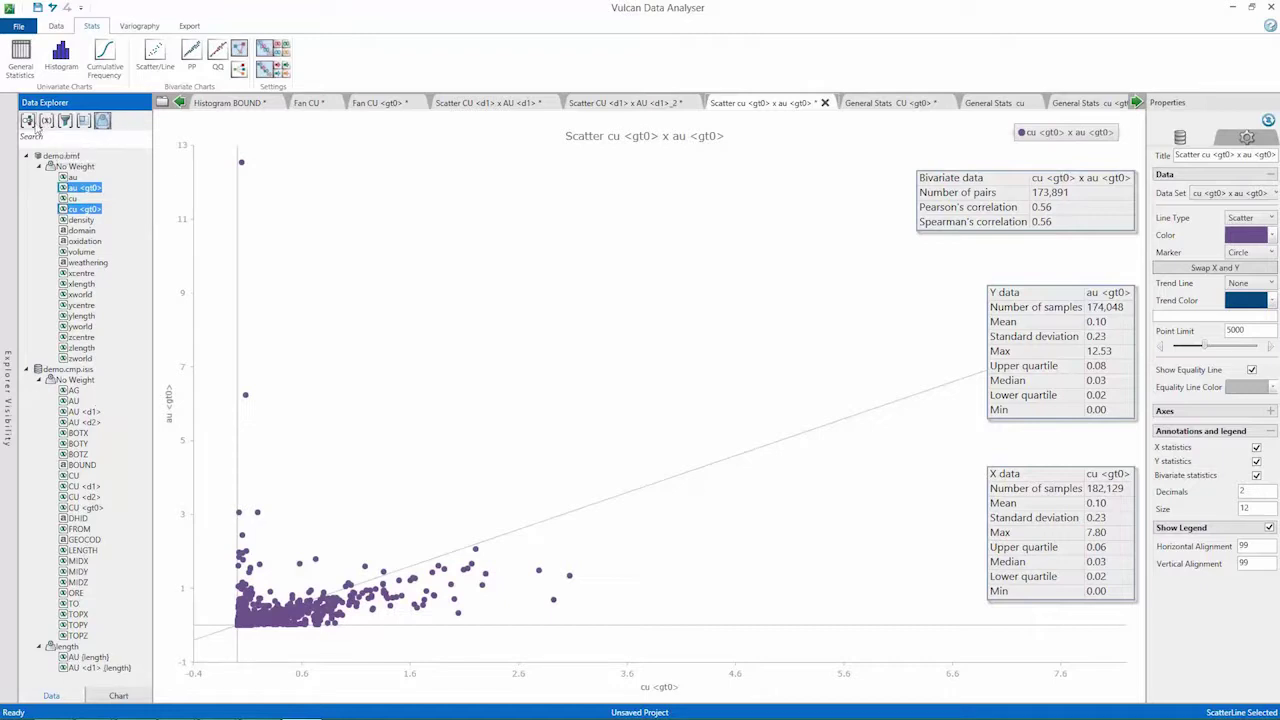
click(28, 121)
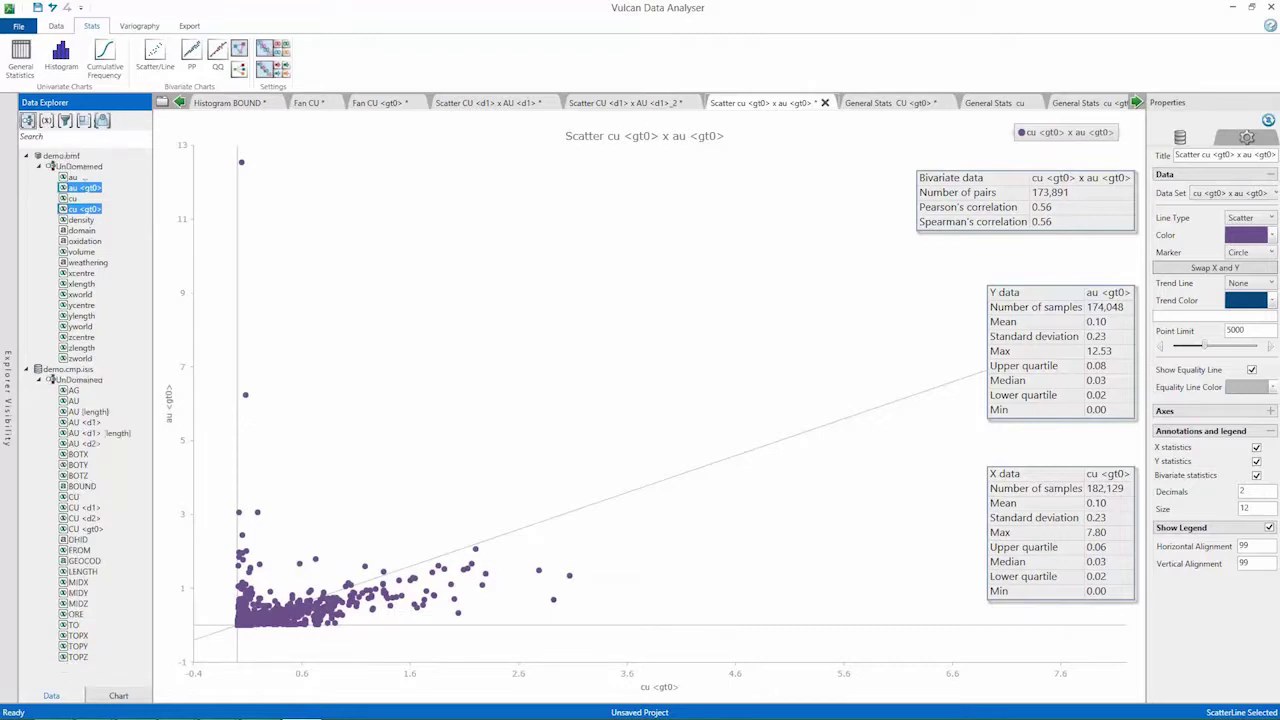
click(41, 380)
click(27, 369)
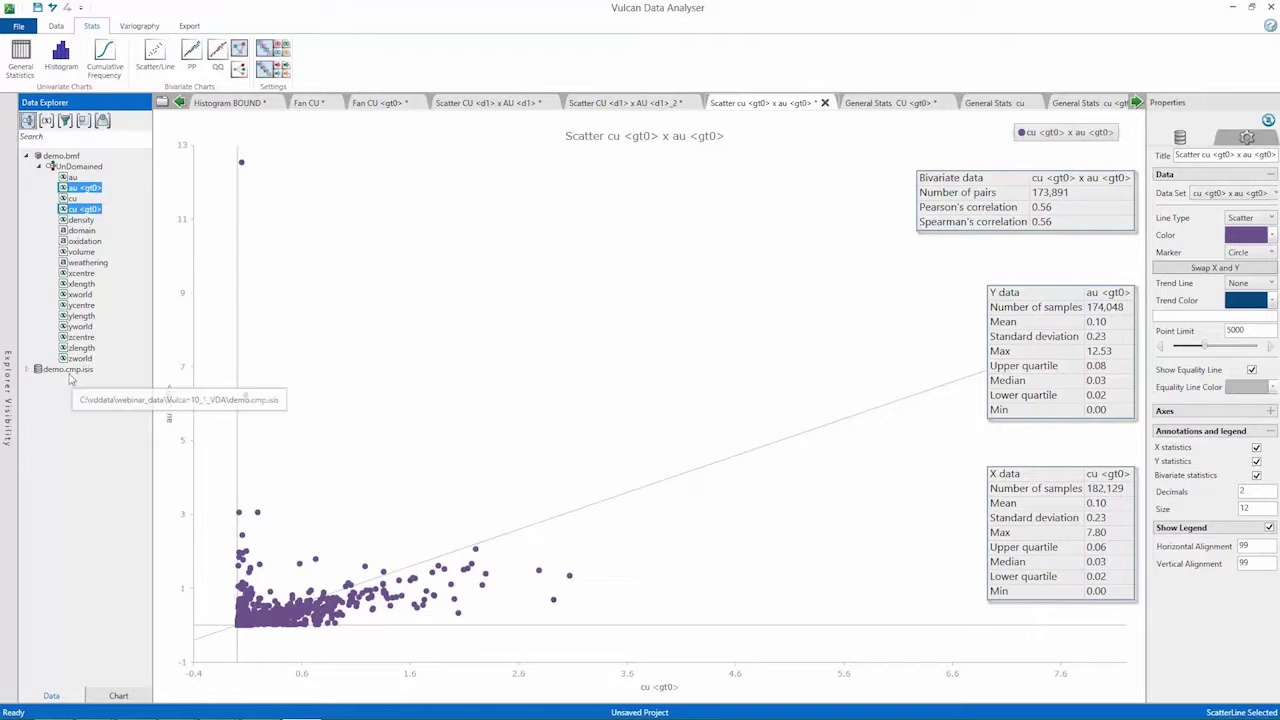
double_click(40, 371)
click(41, 381)
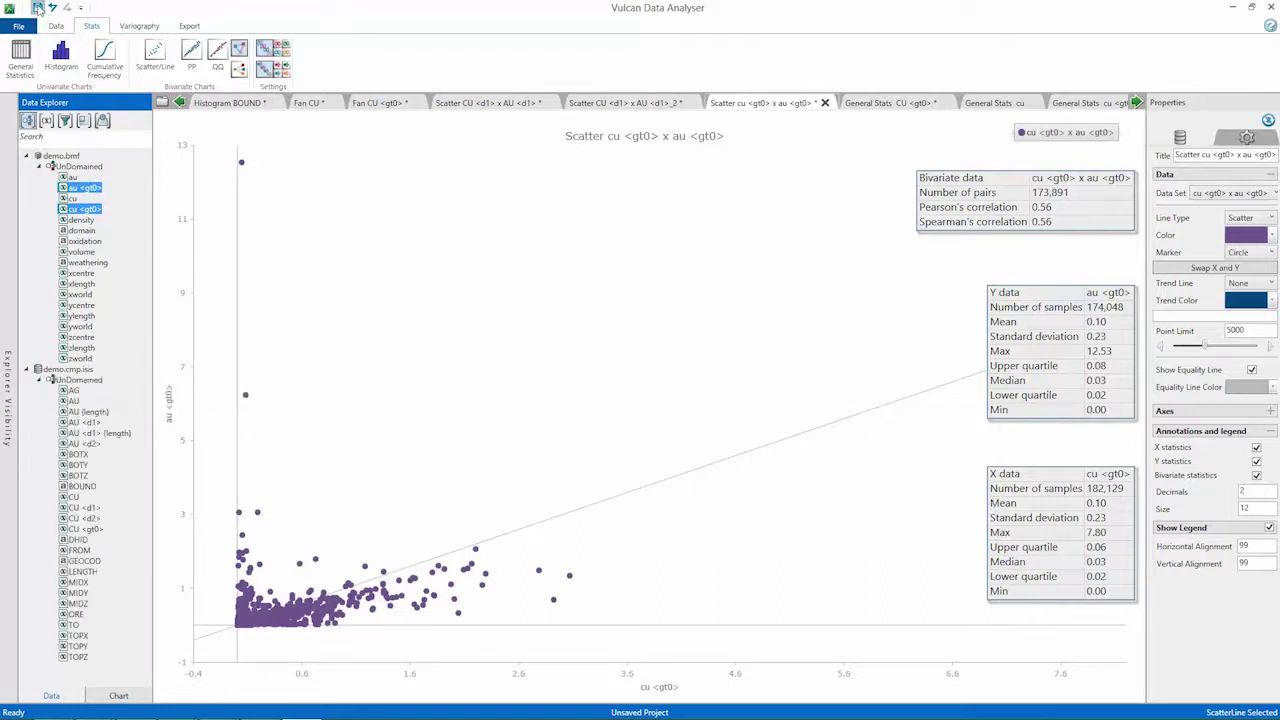
Save the project as webinar18, then glance at the Data options and return to Stats.
key(ctrl+s)
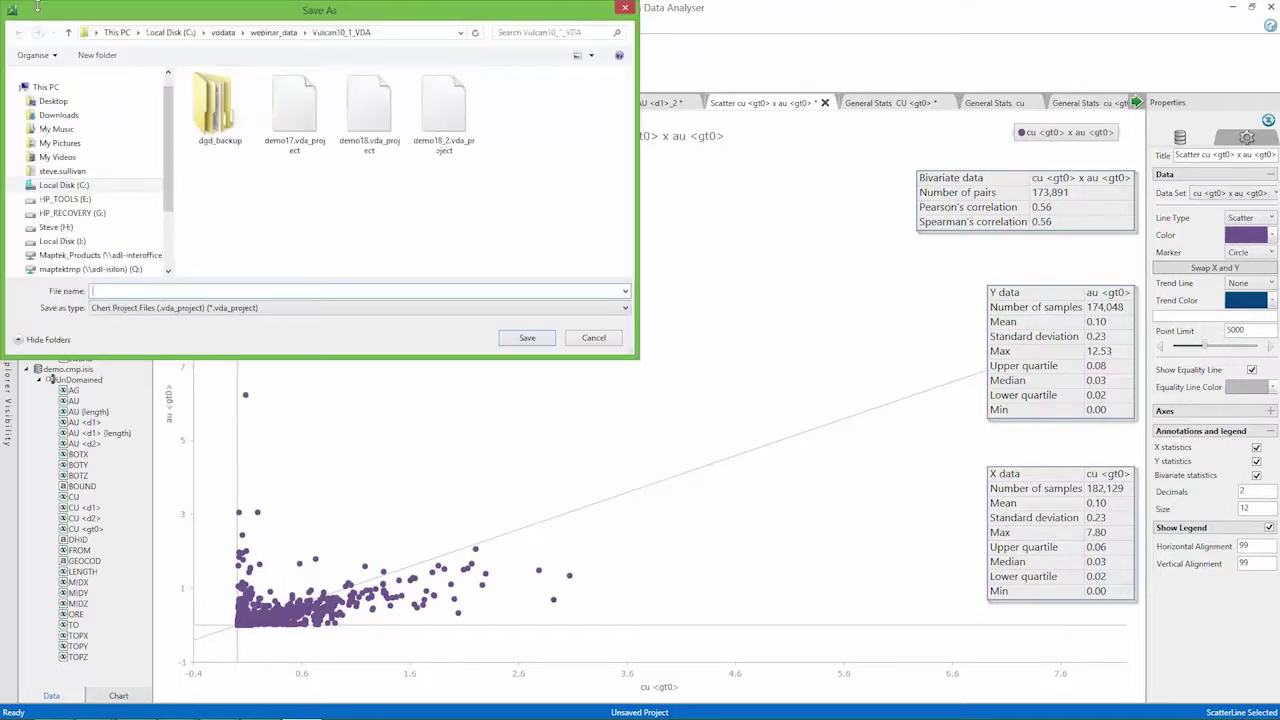
text(webinar18)
click(530, 340)
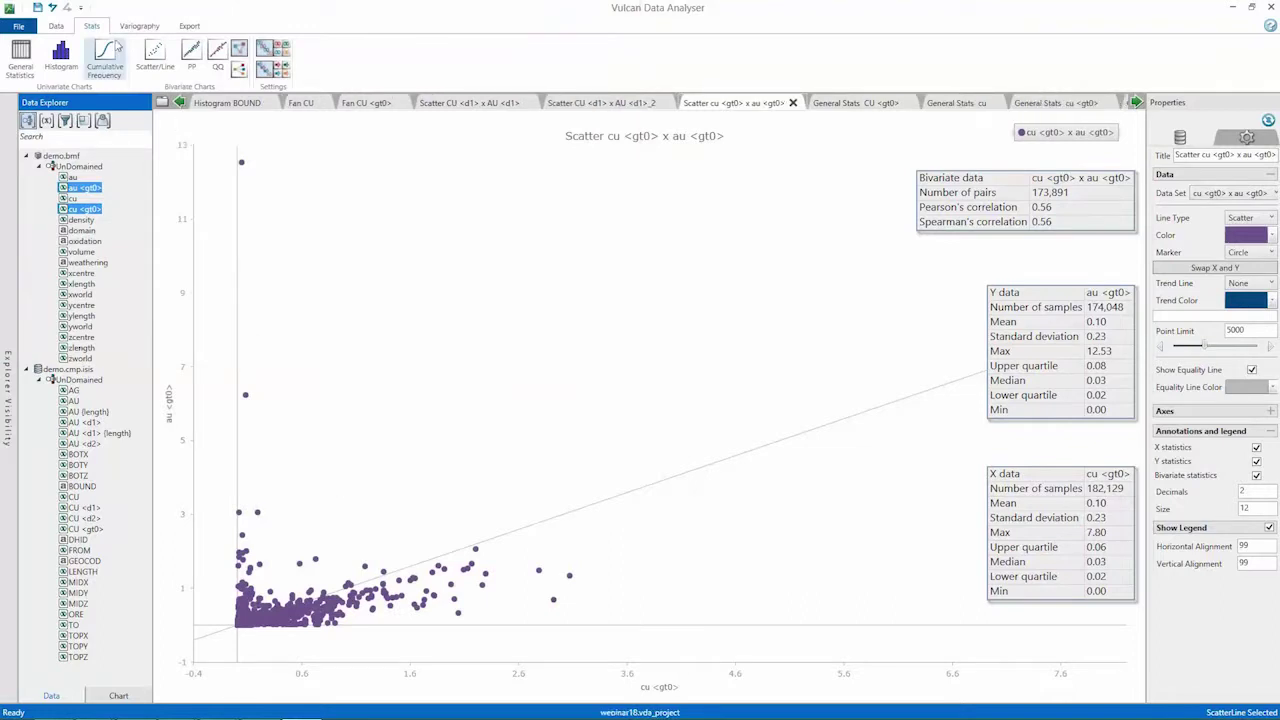
click(56, 25)
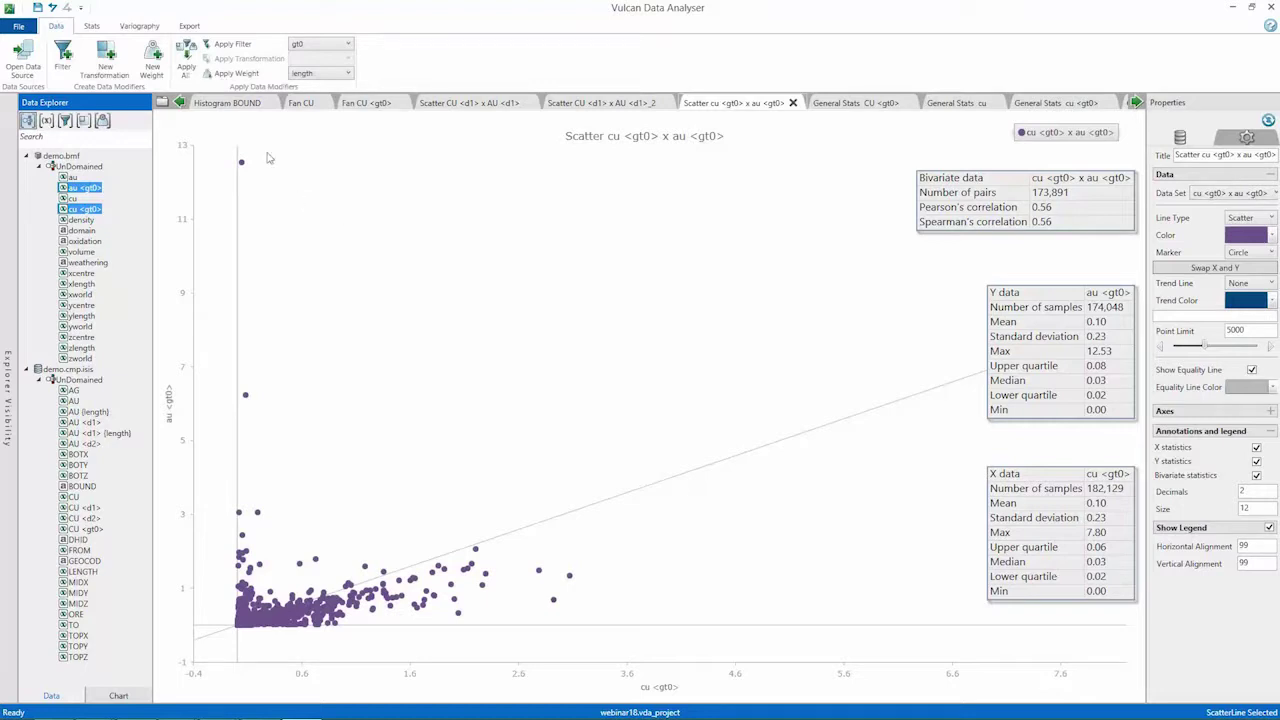
click(90, 27)
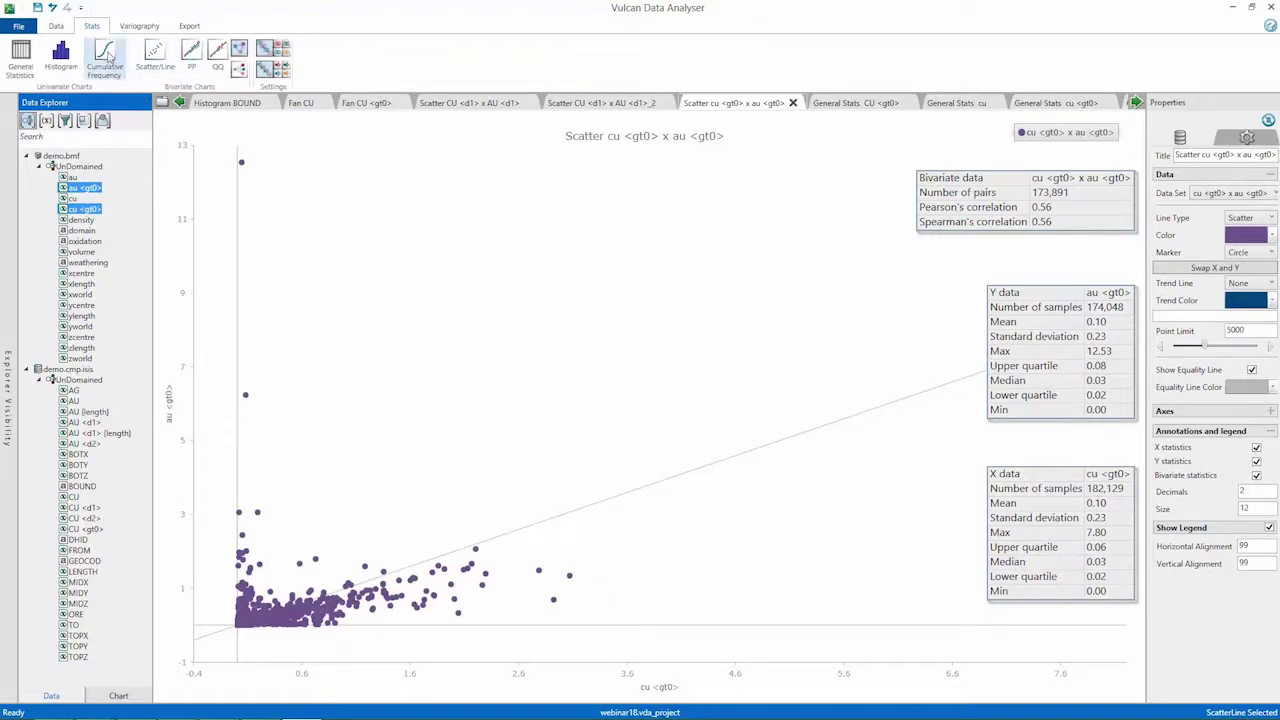
Chart the cumulative frequency of cu <gt0> alone with a logarithmic X axis scale.
click(93, 188)
click(90, 210)
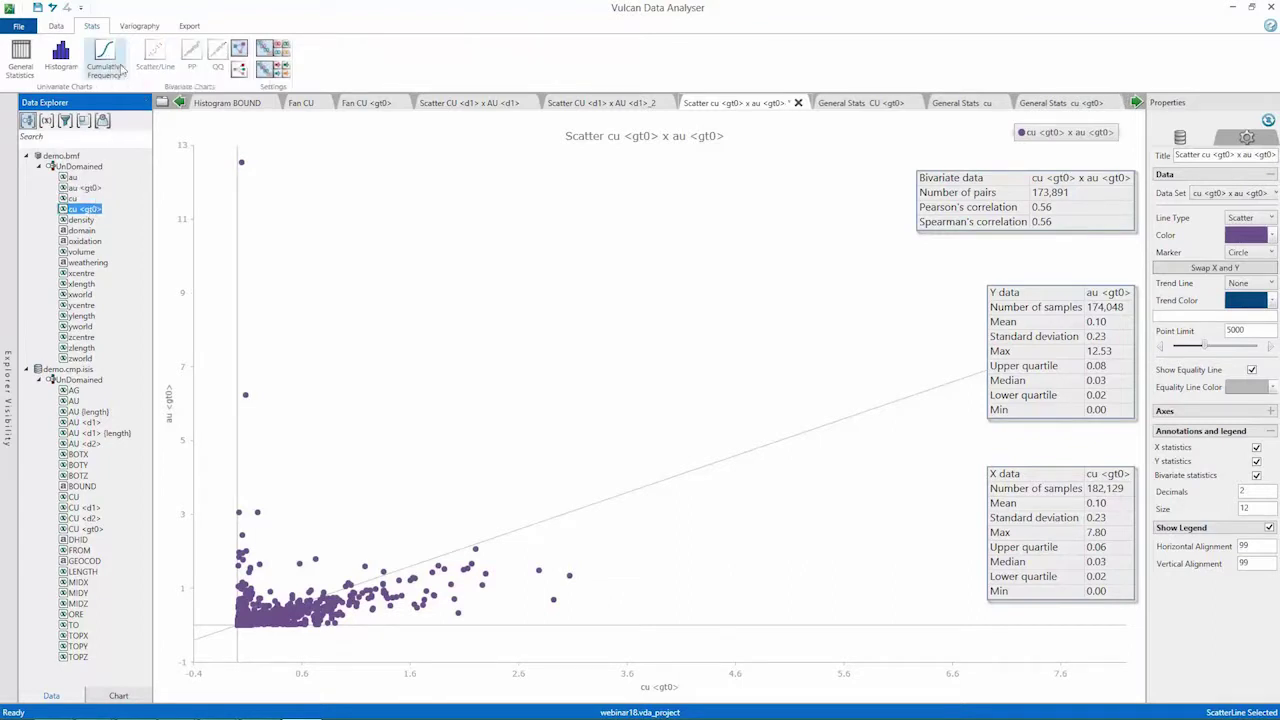
click(104, 55)
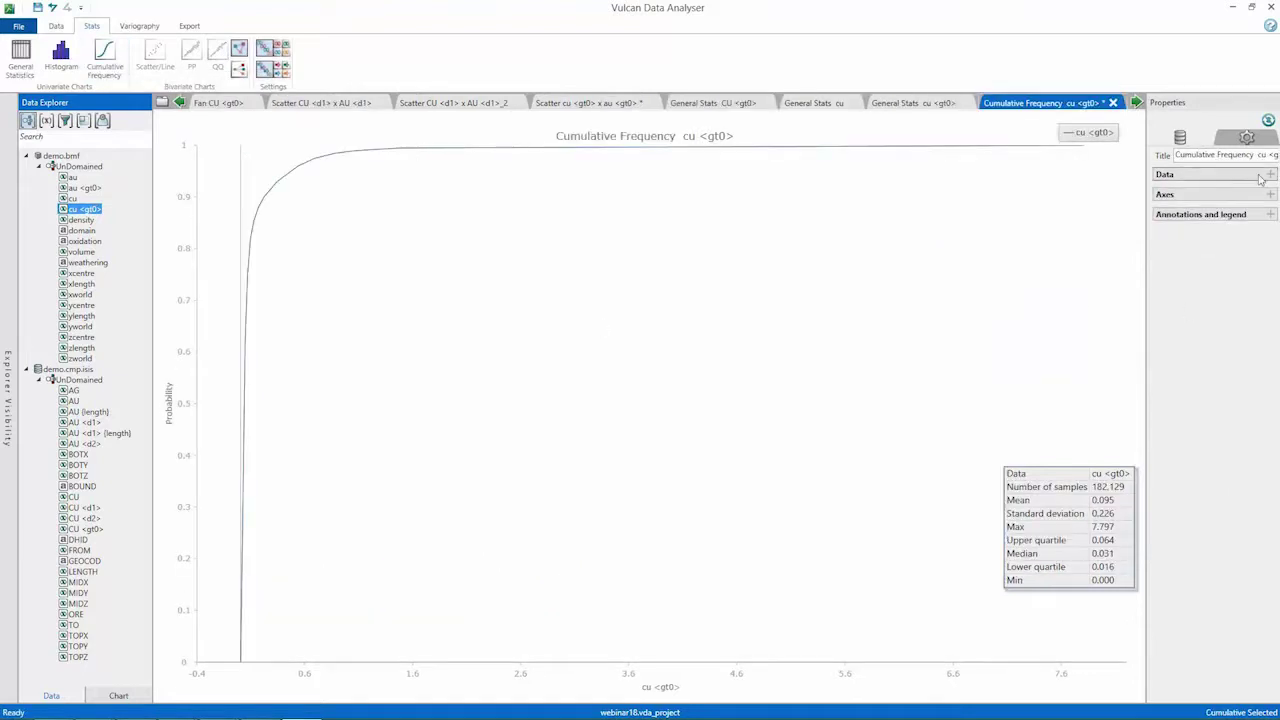
click(1230, 194)
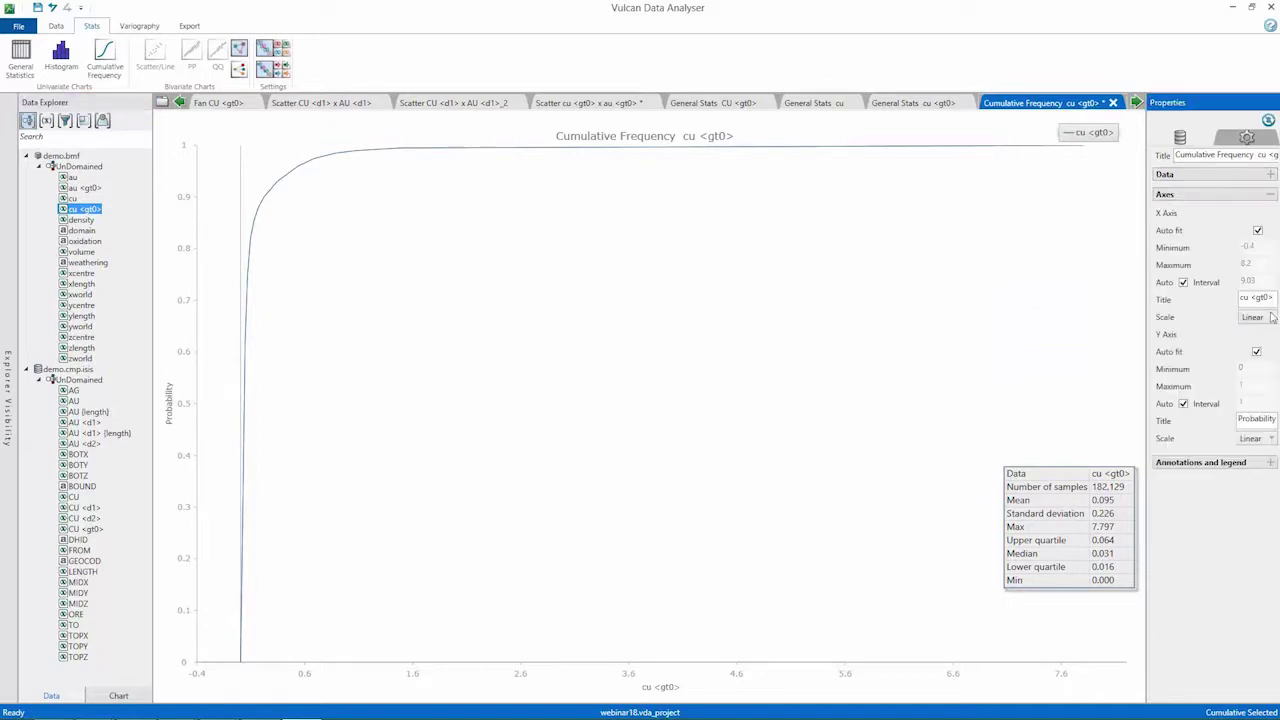
click(1265, 317)
click(1253, 351)
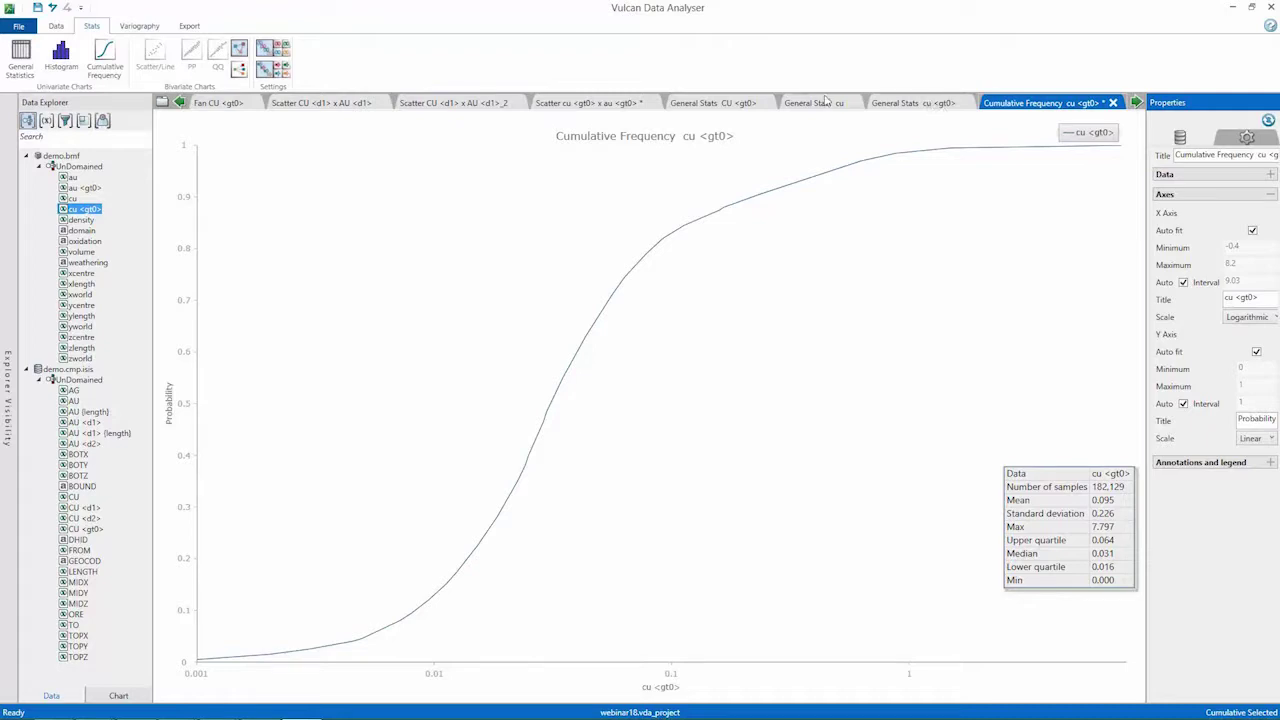
Show all charts in a grid with more columns, then reopen the cu/au scatter full-size.
click(161, 102)
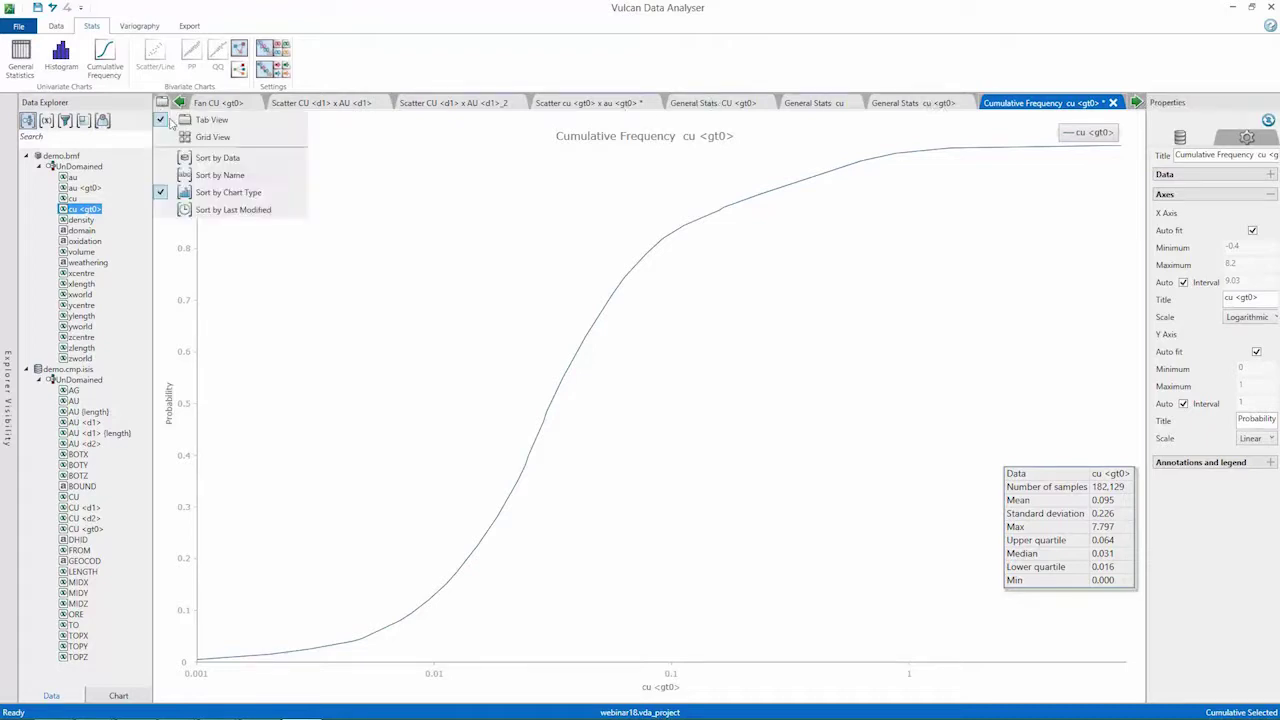
click(224, 142)
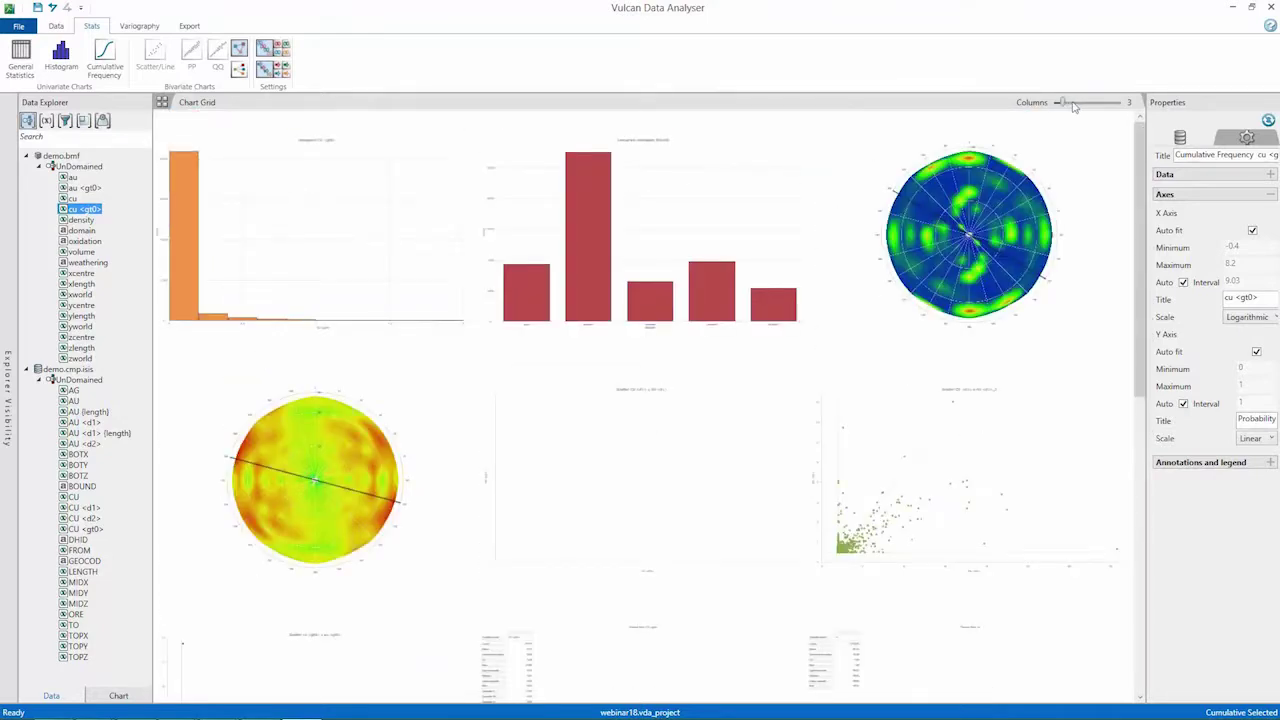
mouse_move(1074, 107)
mouse_down()
mouse_move(1094, 107)
mouse_move(1071, 106)
mouse_up()
click(478, 332)
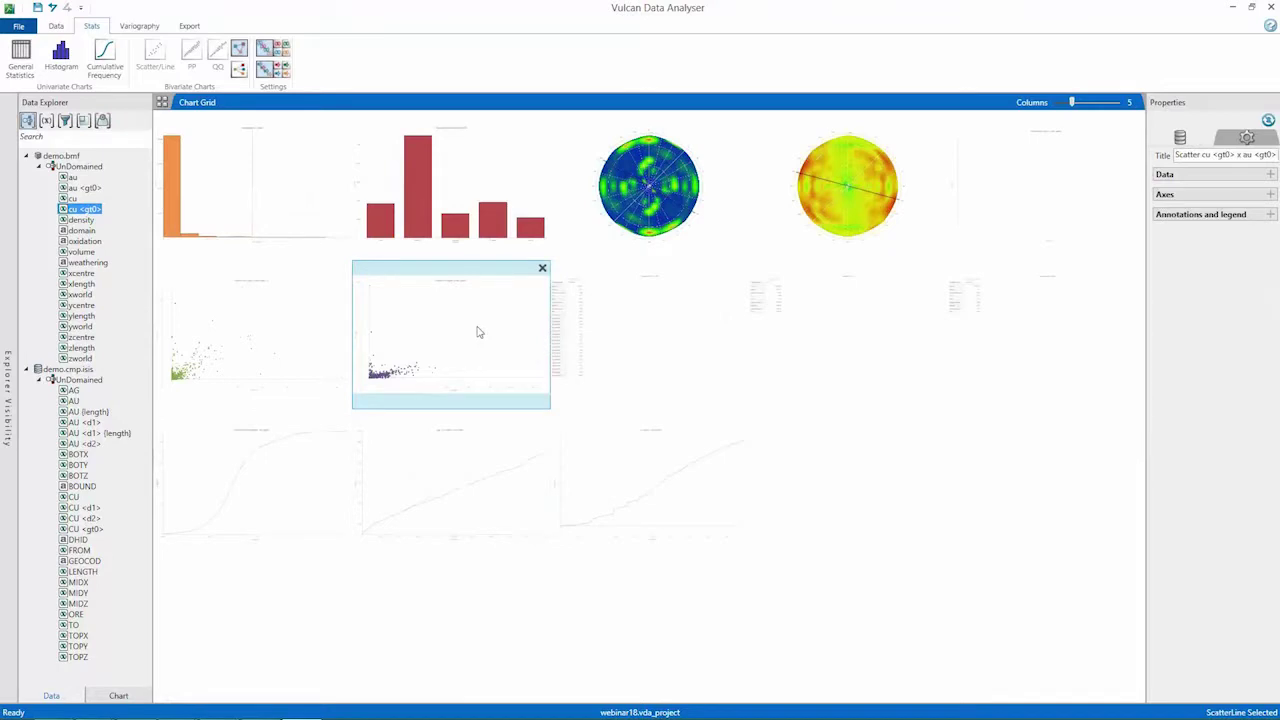
double_click(478, 332)
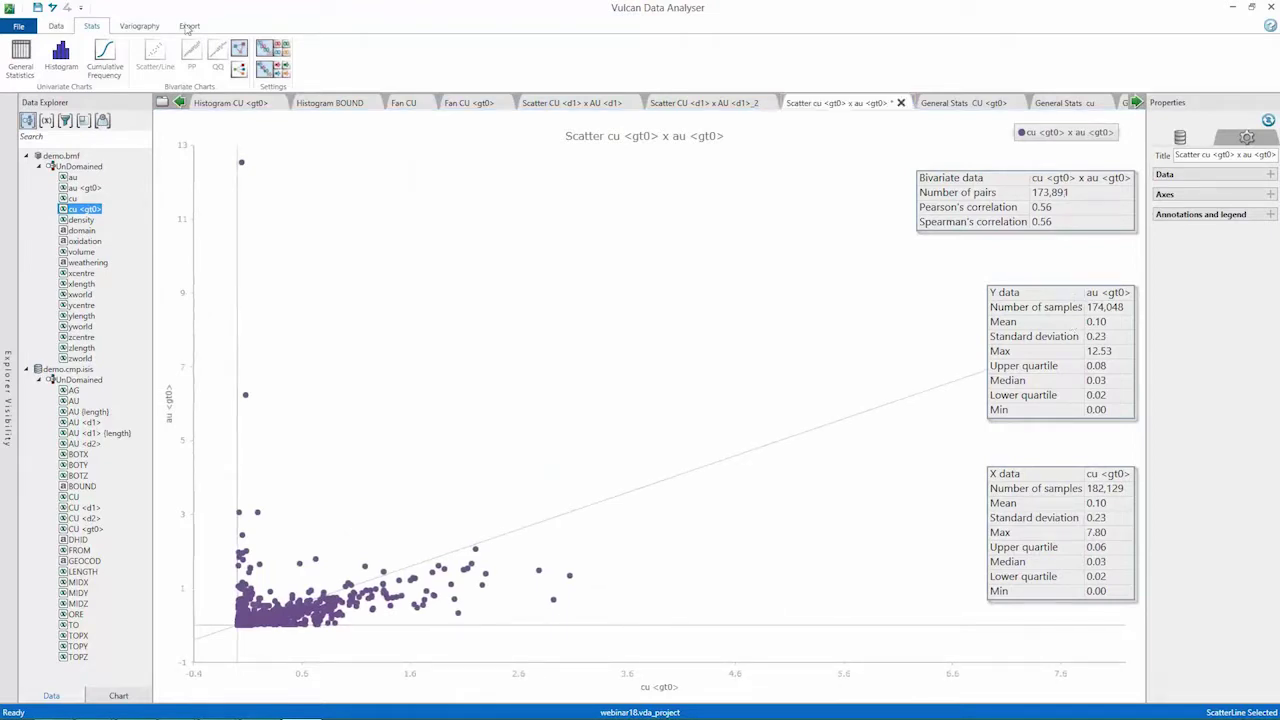
Start a PNG export of the scatter chart, then close the export preview without exporting.
click(188, 26)
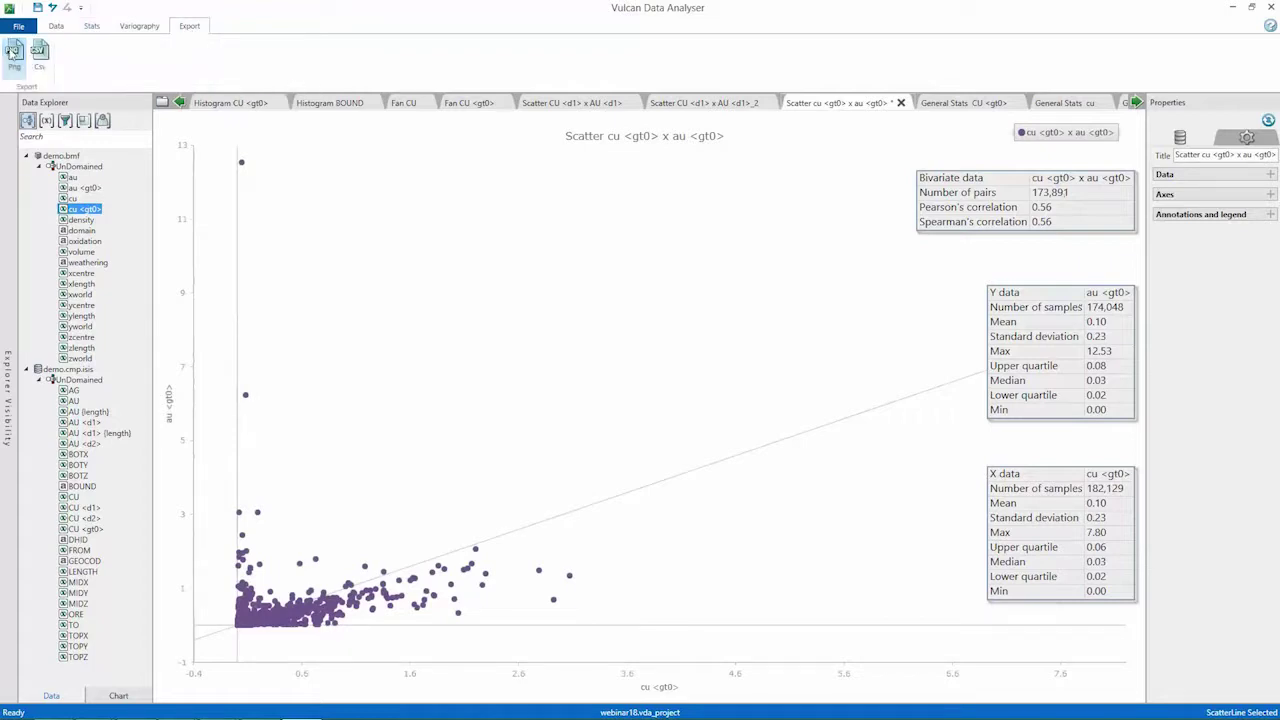
click(13, 51)
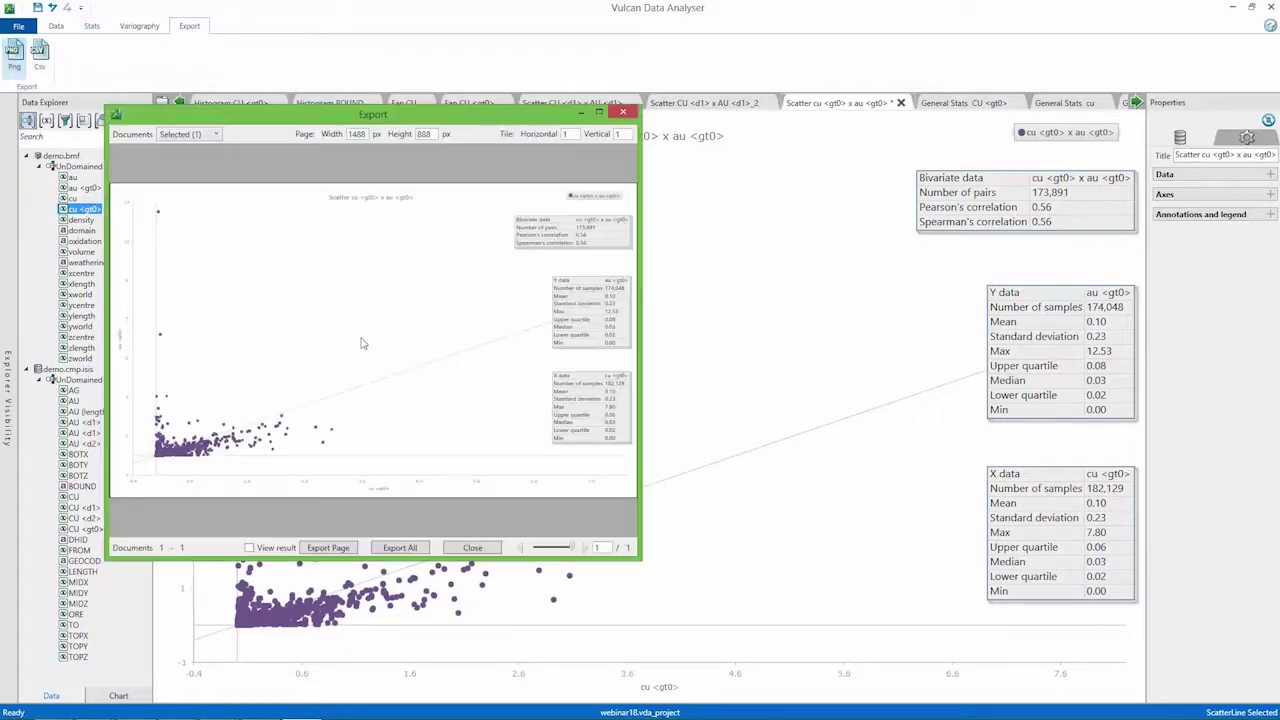
click(624, 114)
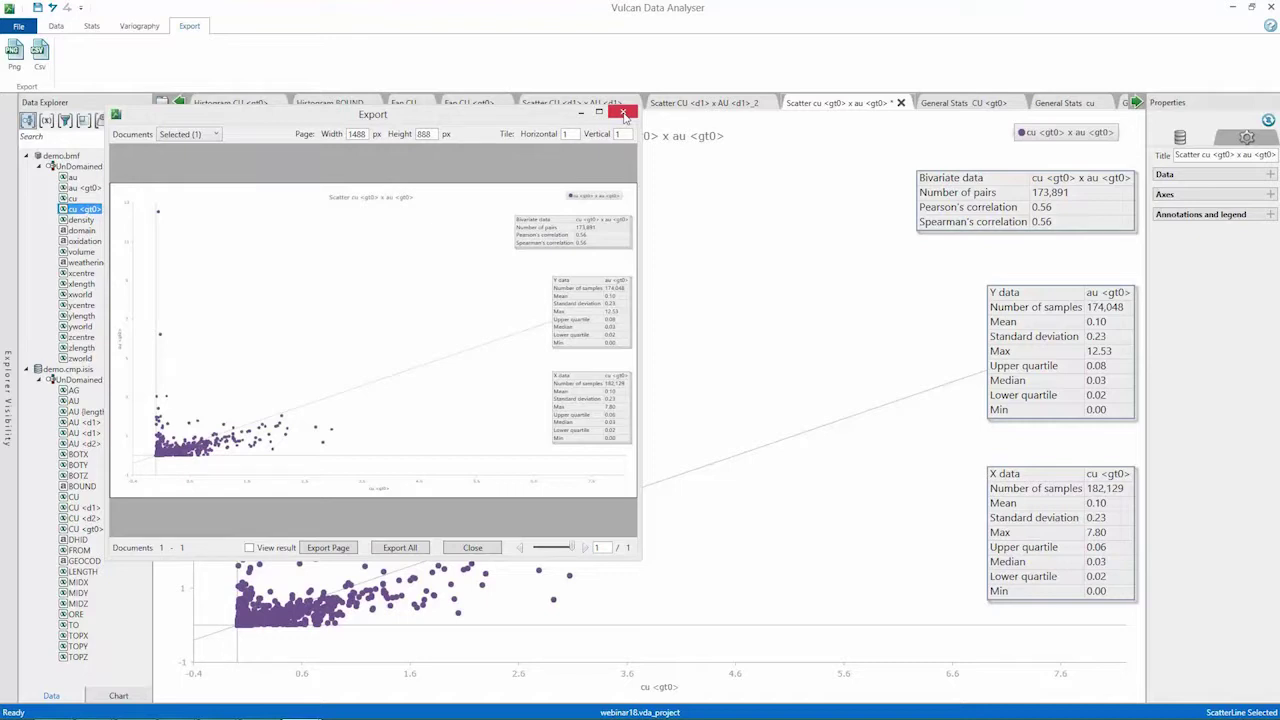
click(623, 113)
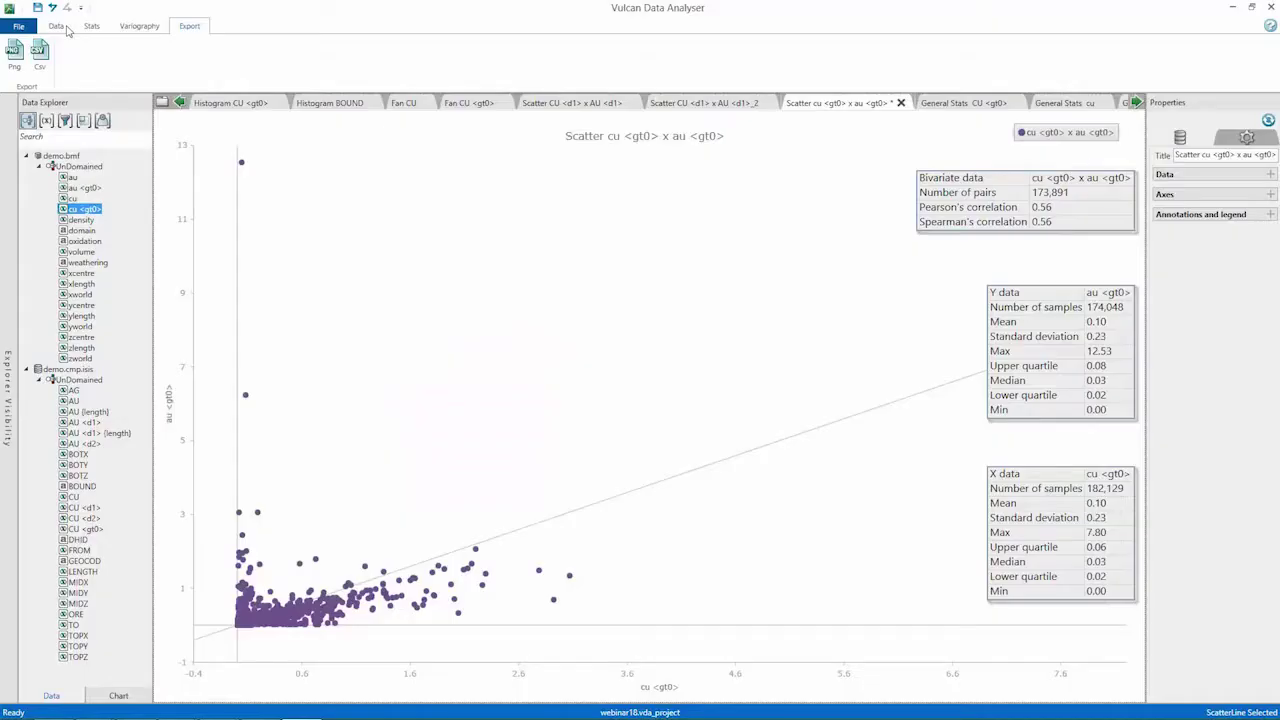
Select block model cu <gt0> together with drillhole CU <gt0> in the Data Explorer.
click(57, 26)
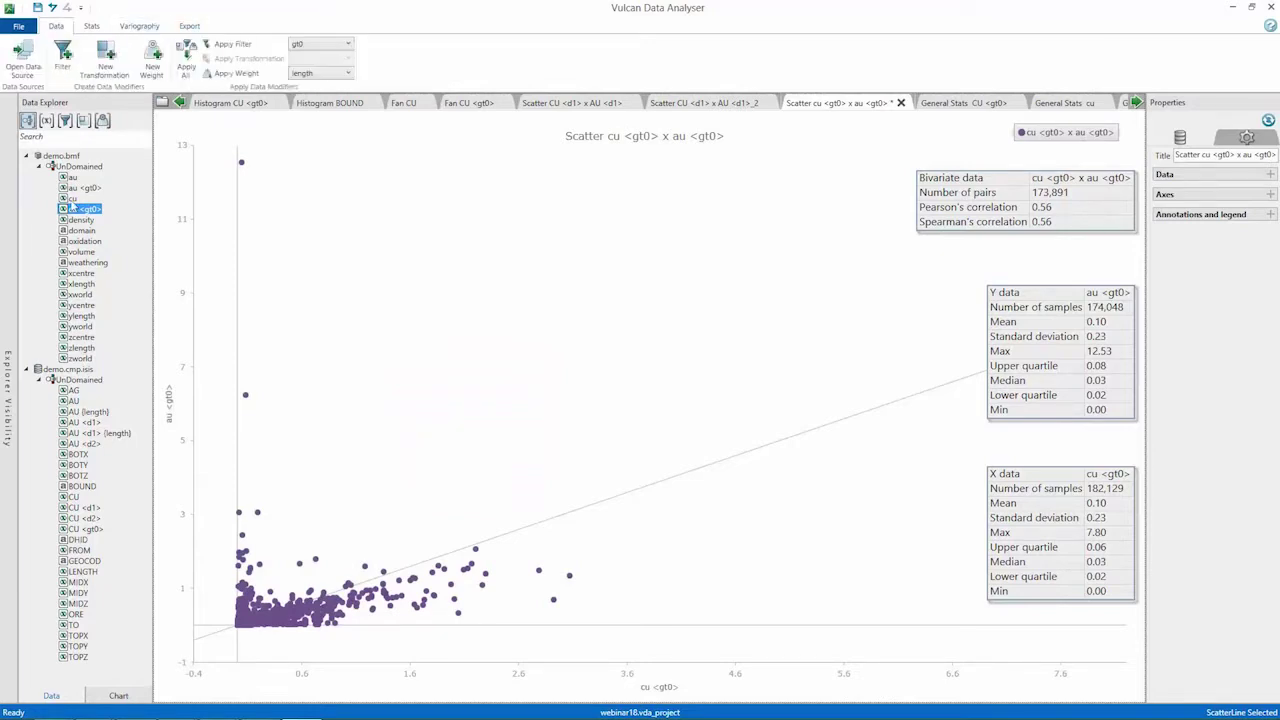
click(70, 199)
click(90, 26)
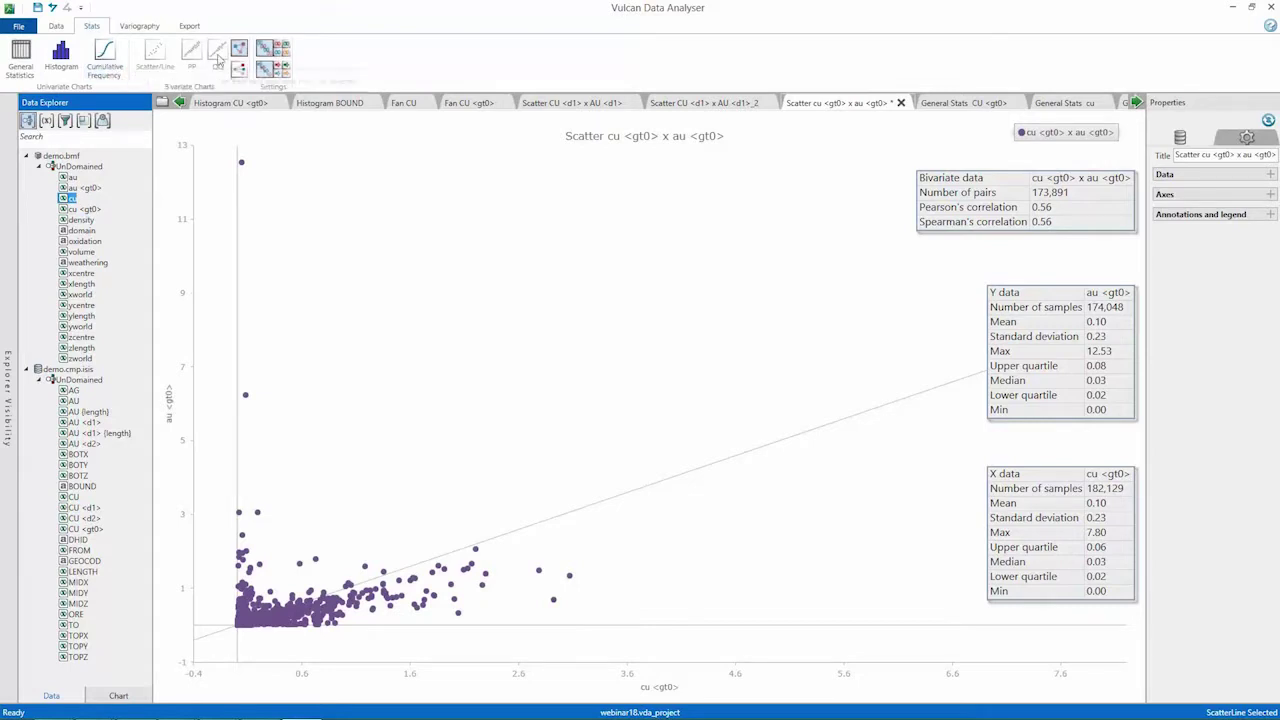
ctrl+click(72, 177)
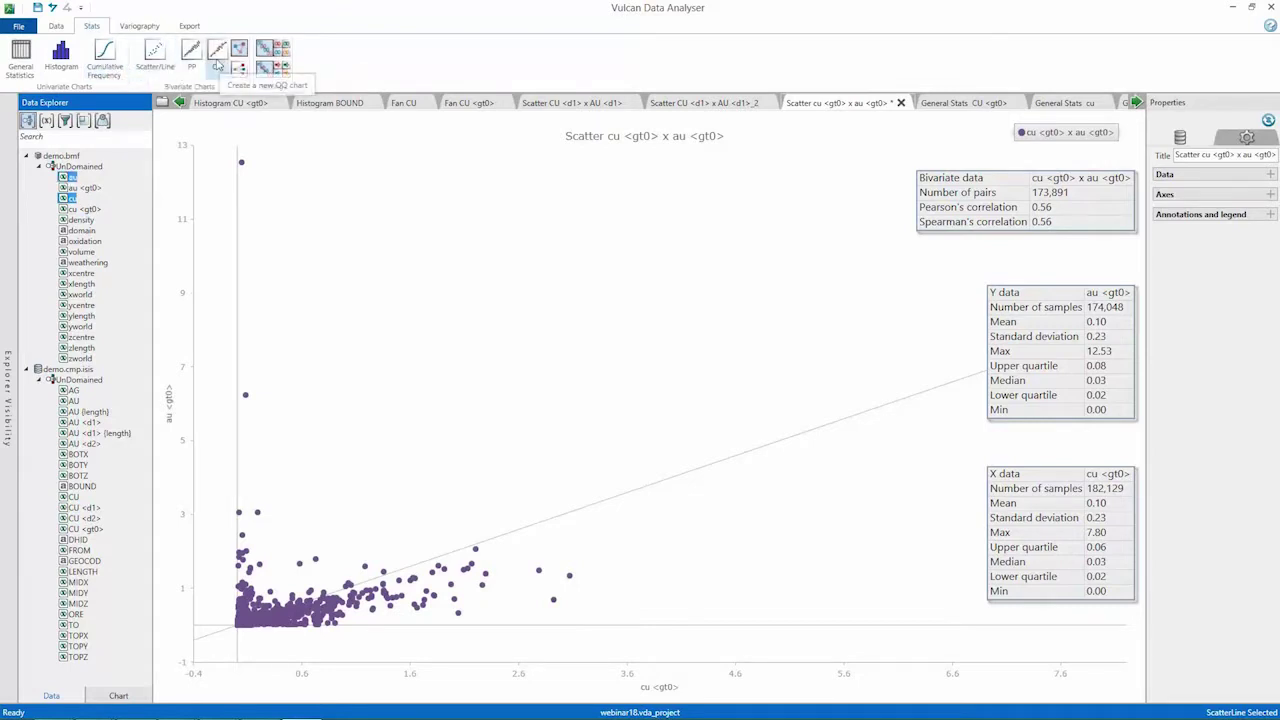
scroll(217, 65, down, 1)
ctrl+click(72, 178)
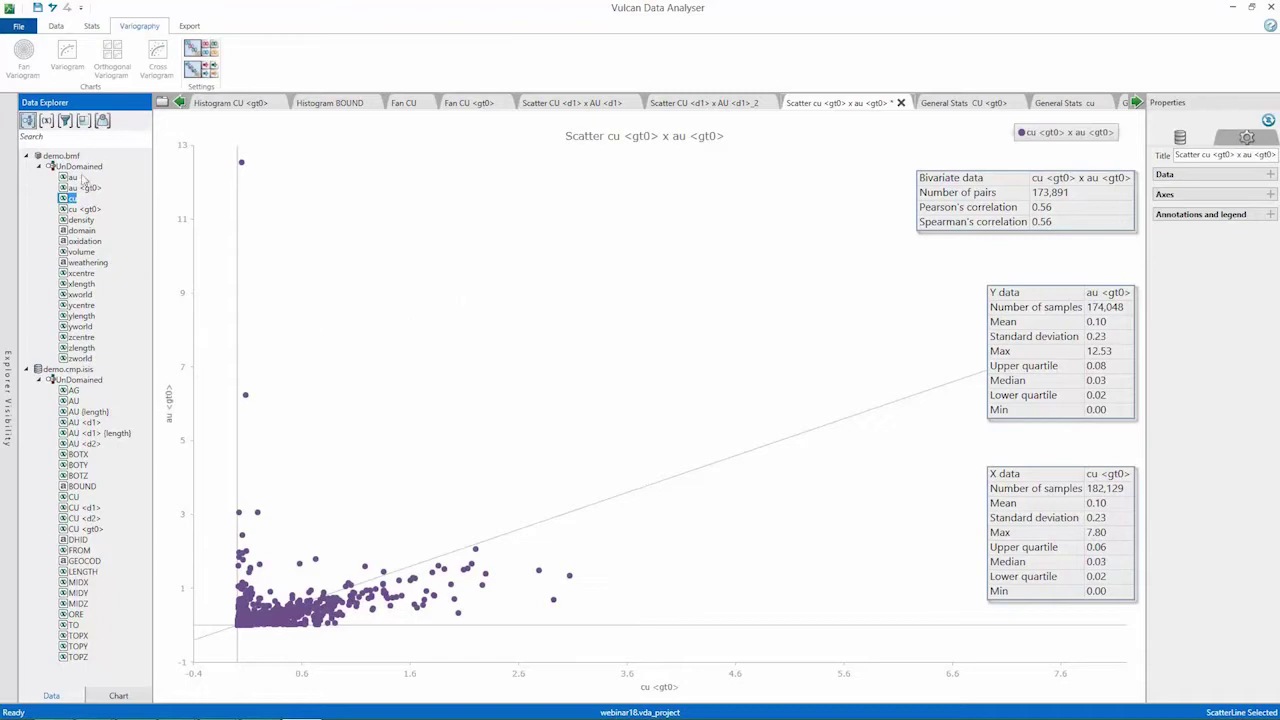
click(84, 209)
click(92, 532)
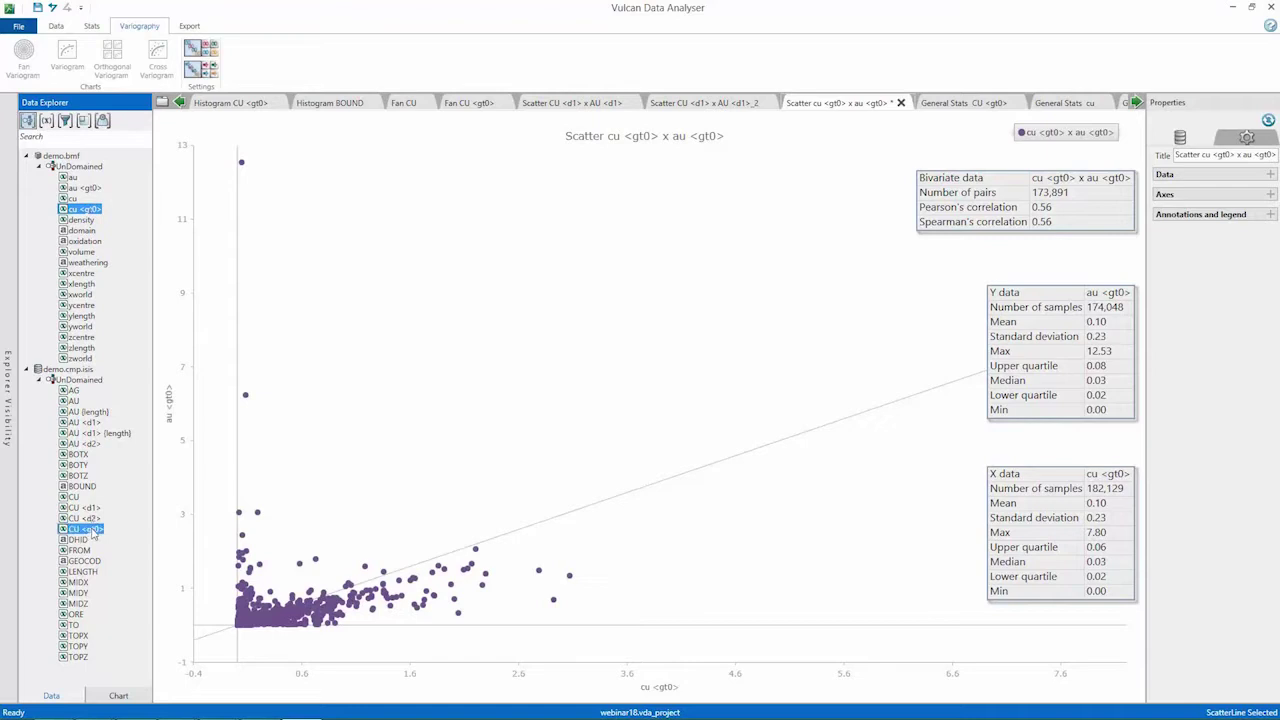
Overlay cumulative frequency curves of both copper sets on a logarithmic x-axis.
click(92, 26)
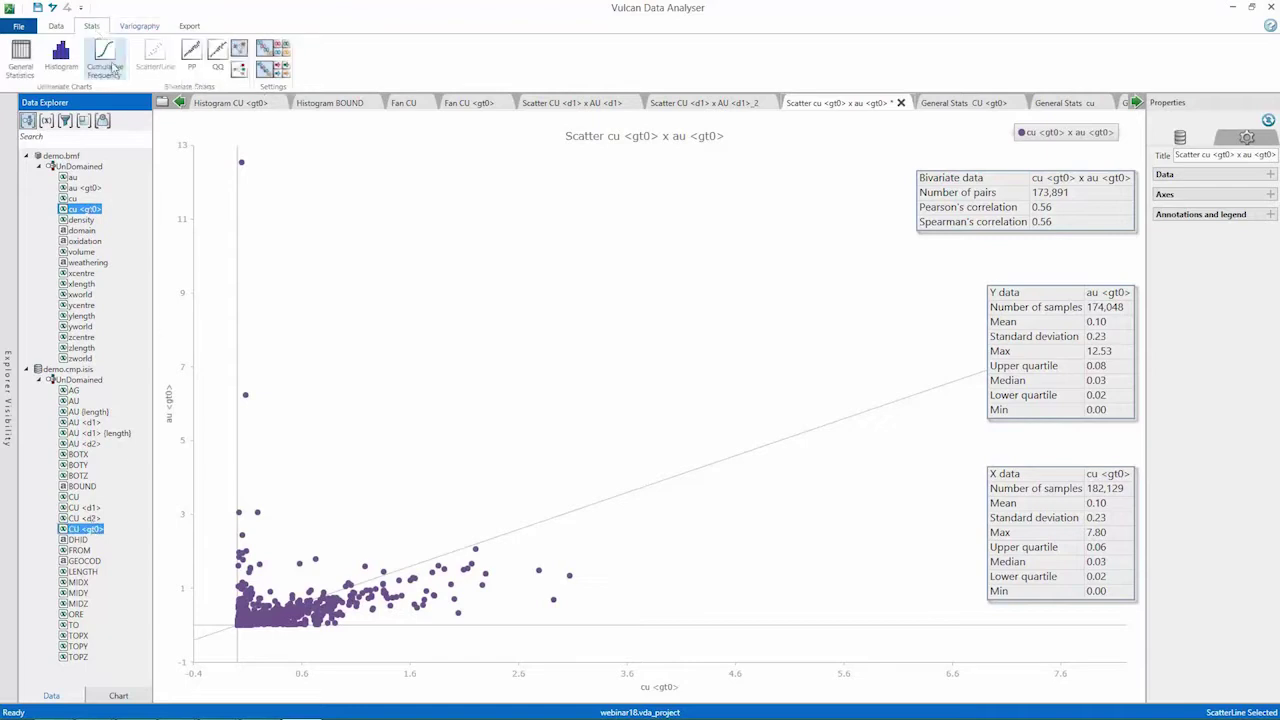
click(107, 66)
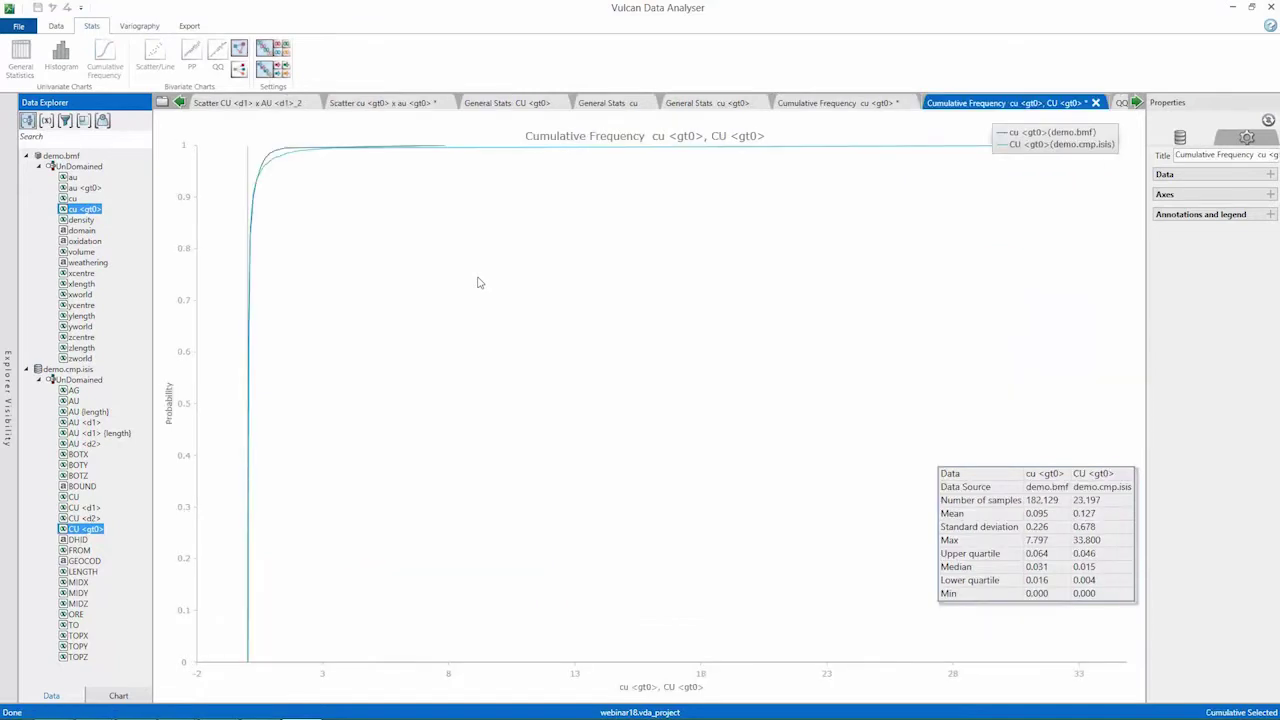
click(1165, 194)
click(1240, 317)
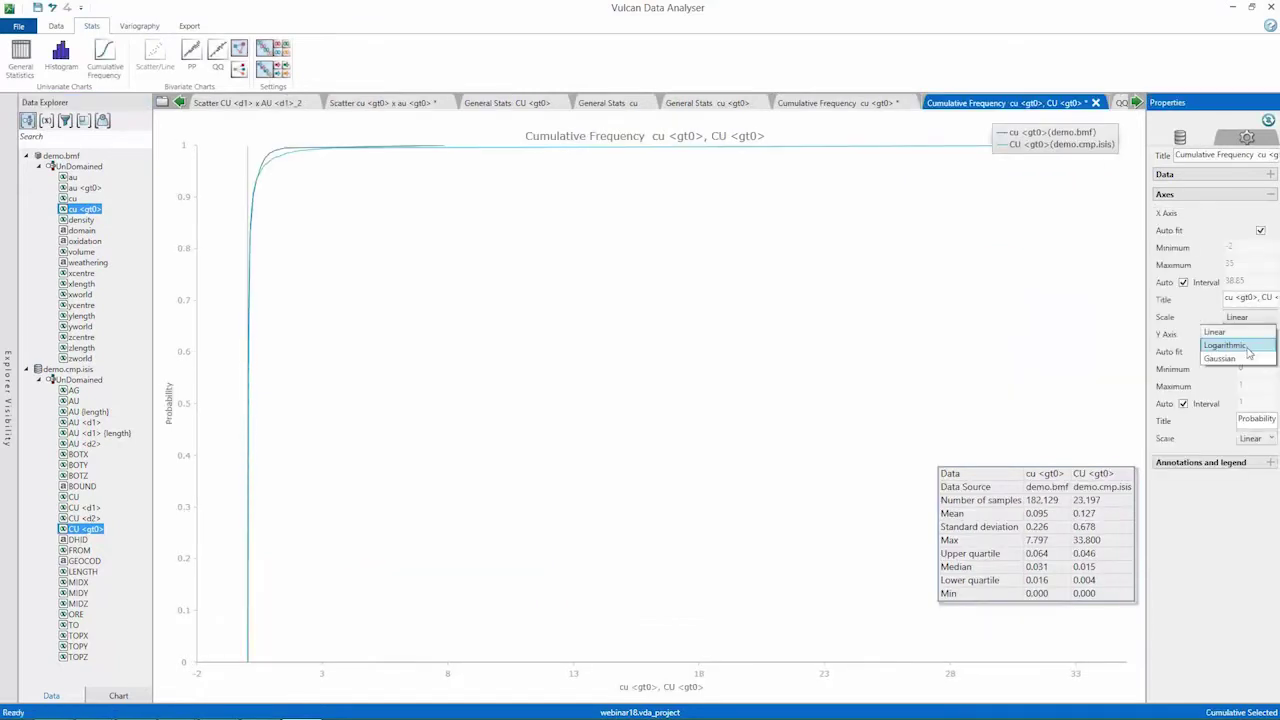
click(1226, 345)
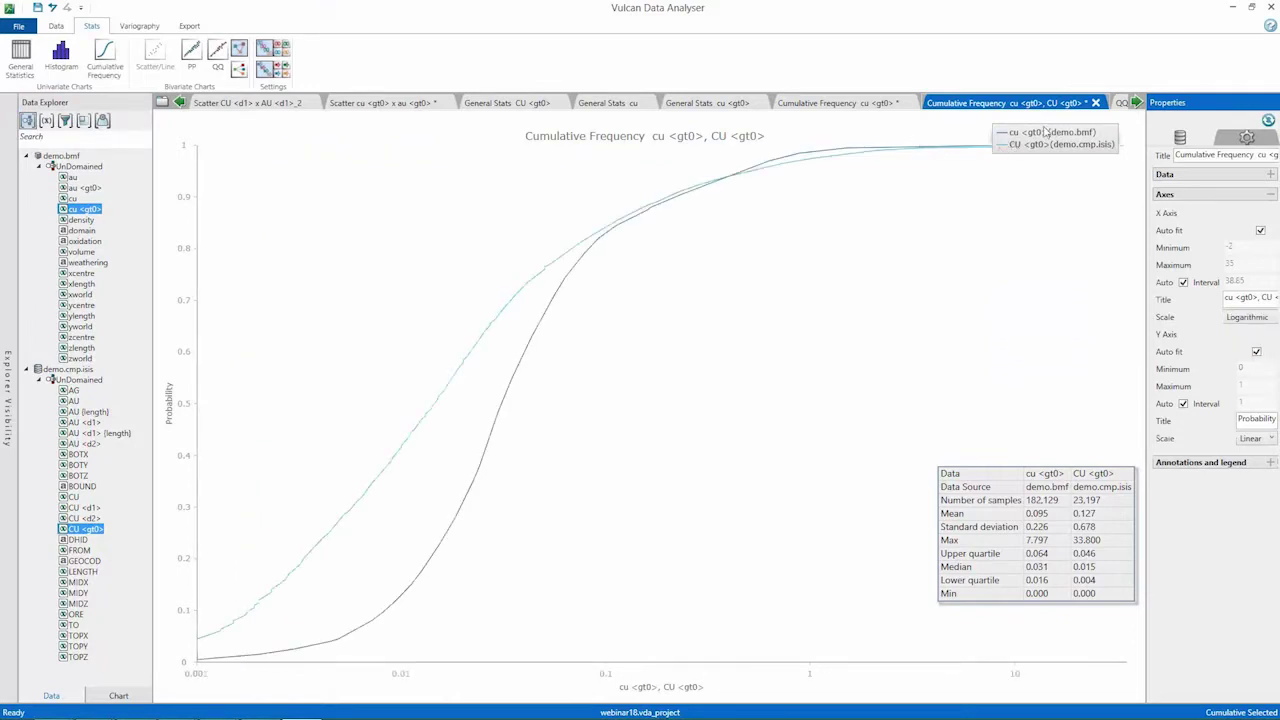
Lower the legend slightly, then select drillhole AU <d1> and CU <d1>.
drag(1045, 131, 1047, 187)
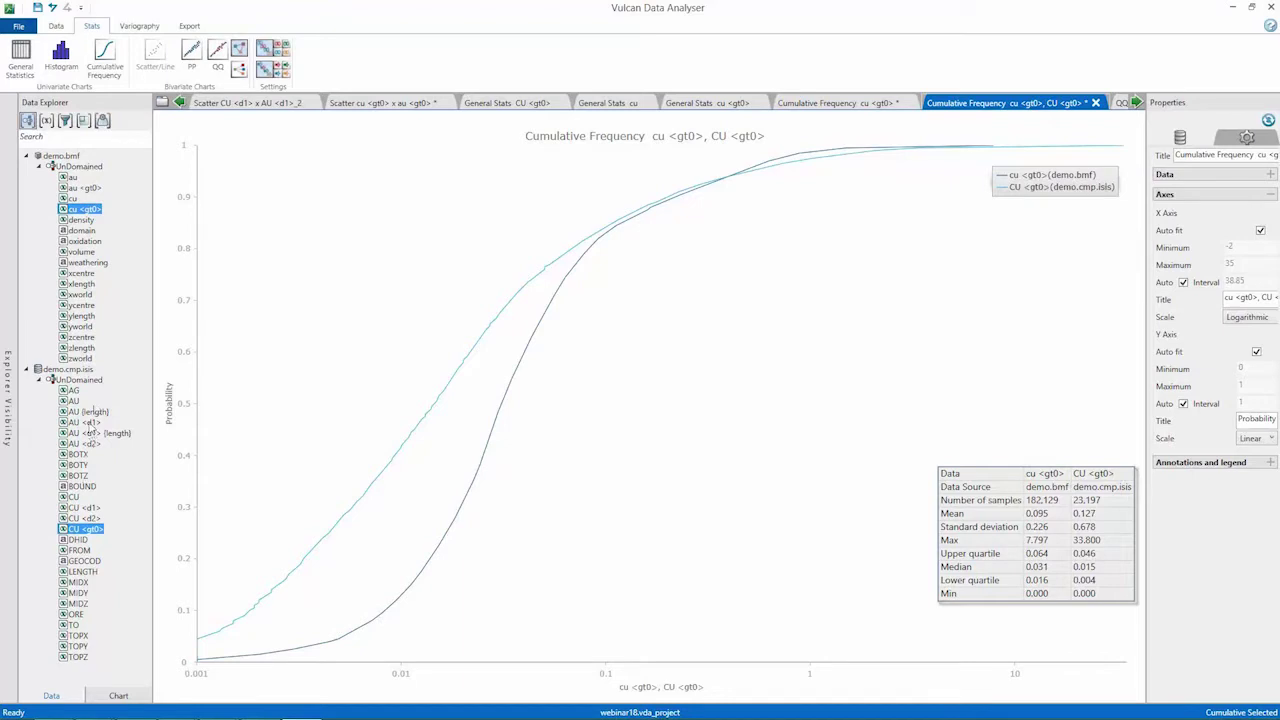
click(93, 424)
ctrl+click(95, 508)
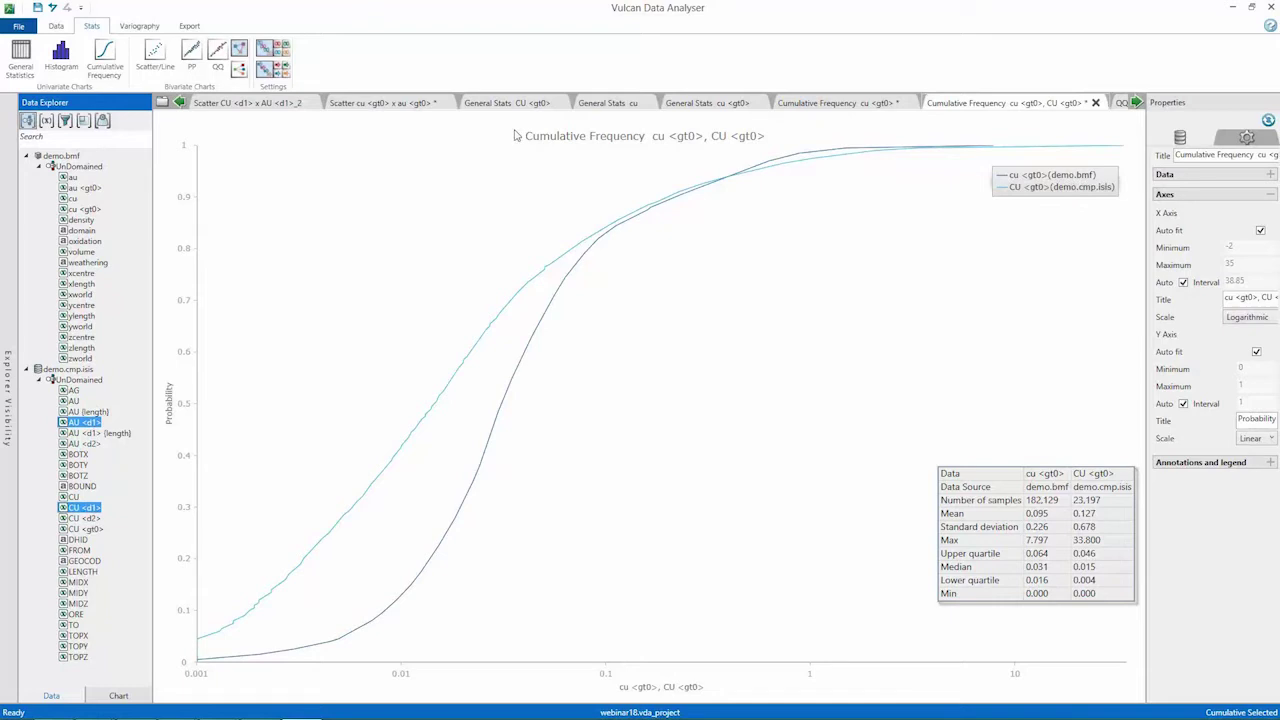
Switch to the cu <gt0> x au <gt0> scatter, then to the Scatter CU <d1> x AU <d1>_2 chart.
click(376, 102)
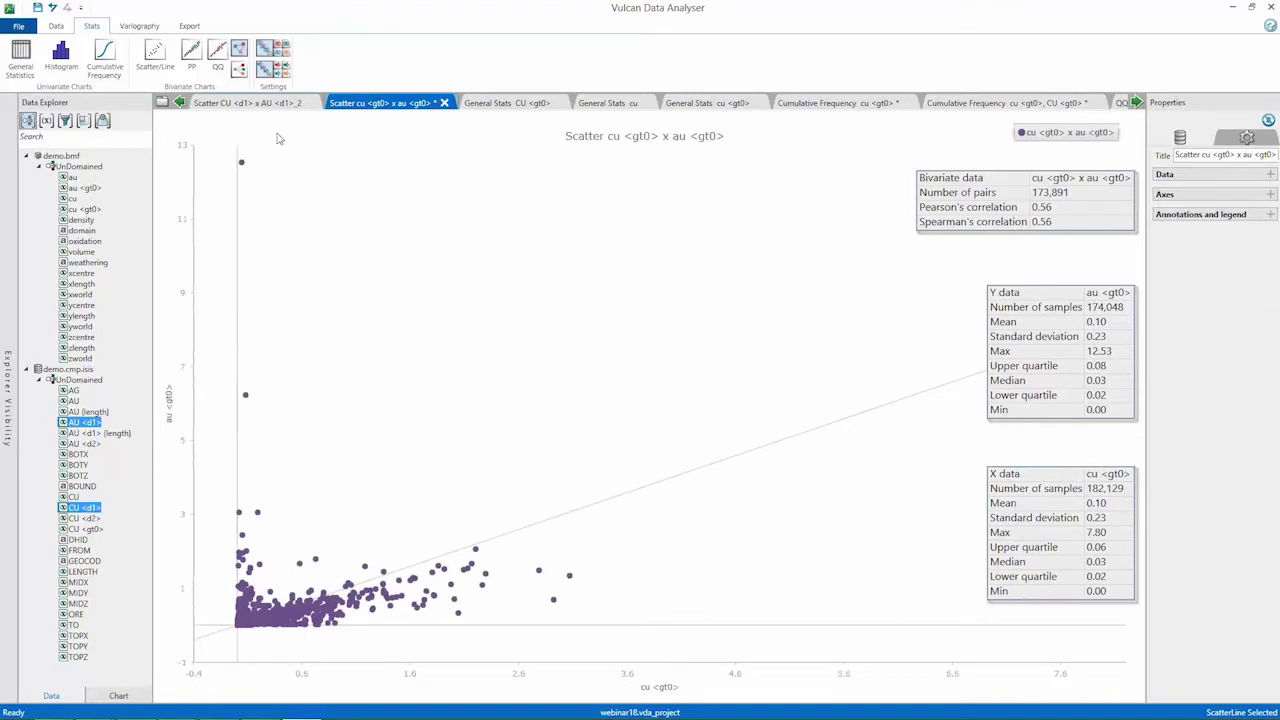
key(ctrl+shift+Tab)
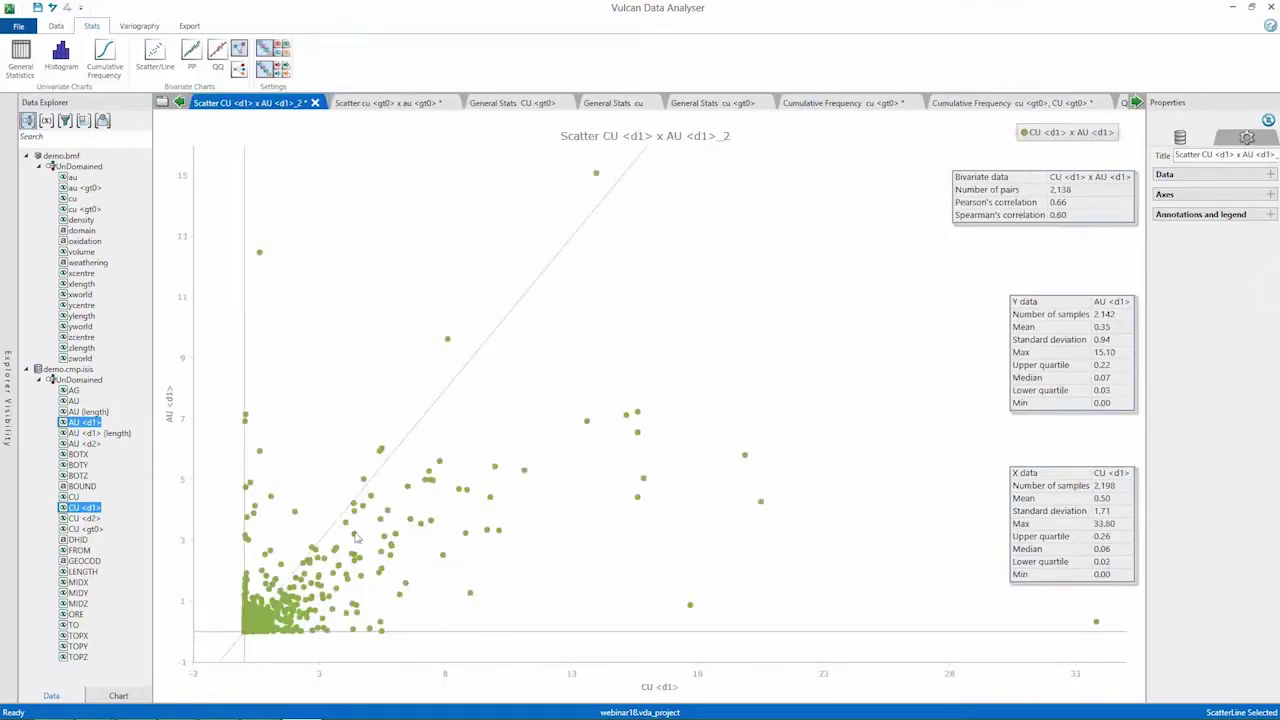
mouse_move(356, 538)
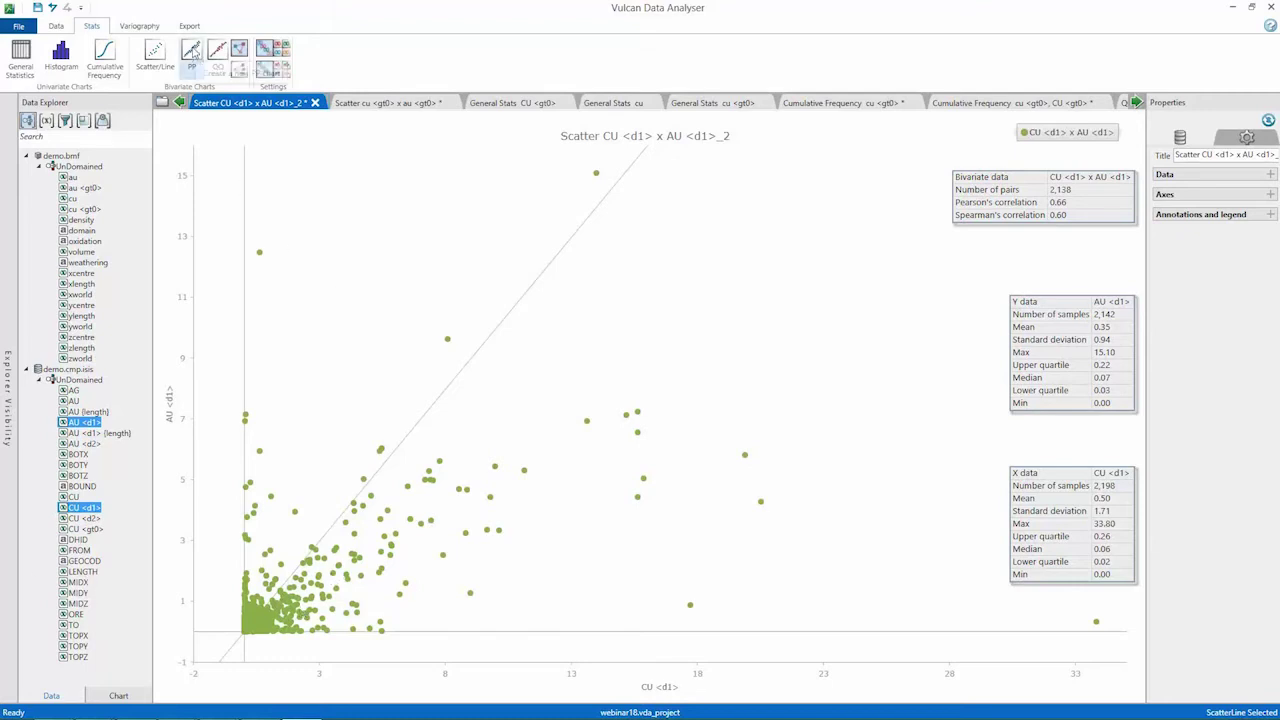
Build PP charts of AU <d1> versus CU <d1> and CU <d2> versus CU <d1>.
click(193, 52)
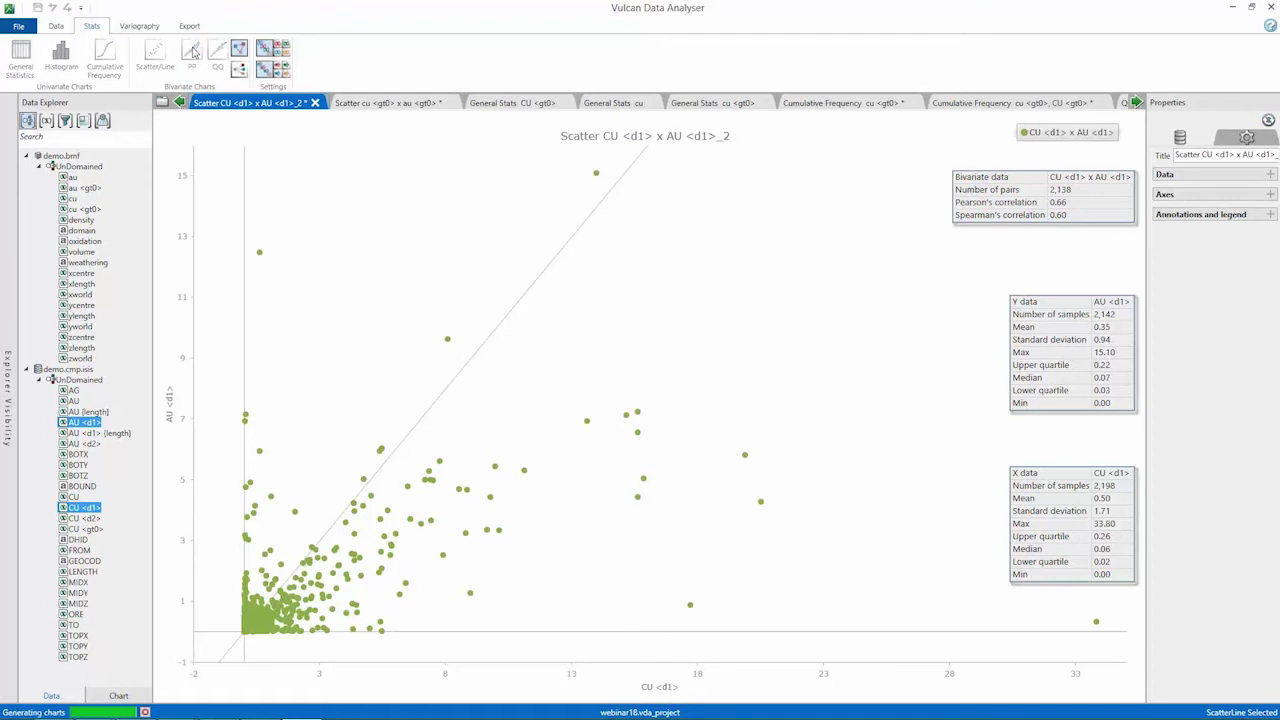
click(88, 509)
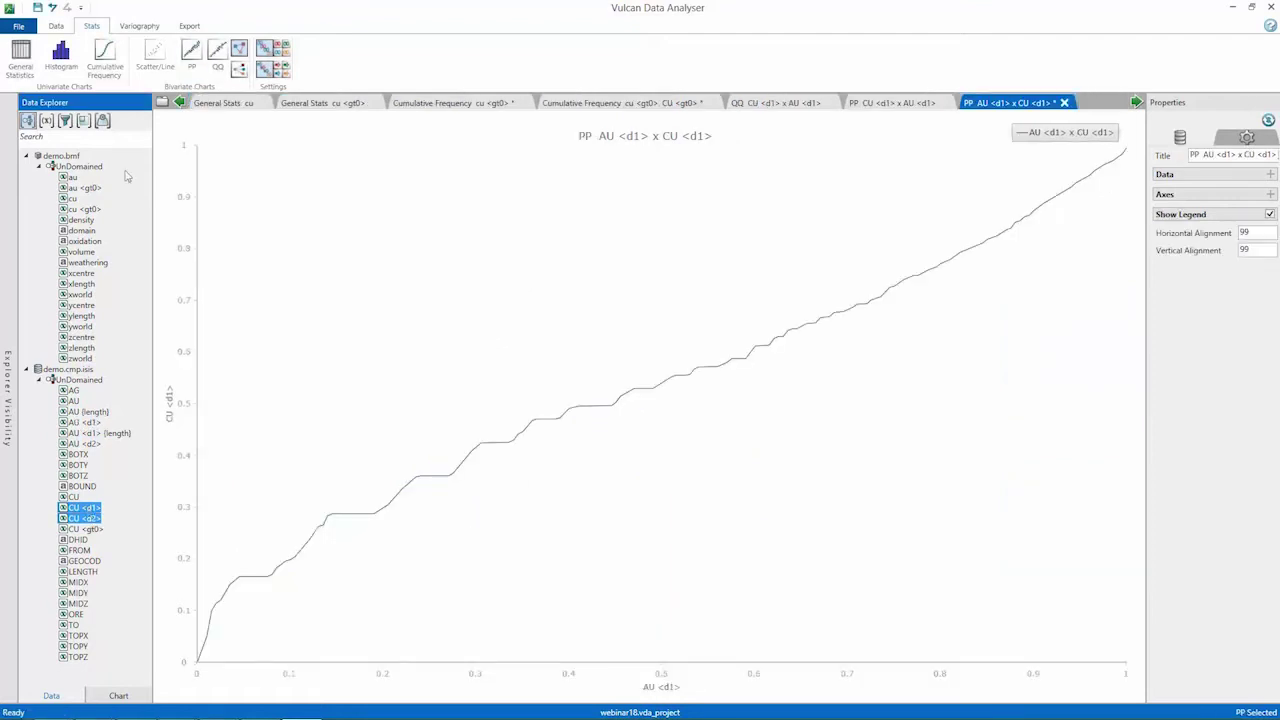
click(193, 52)
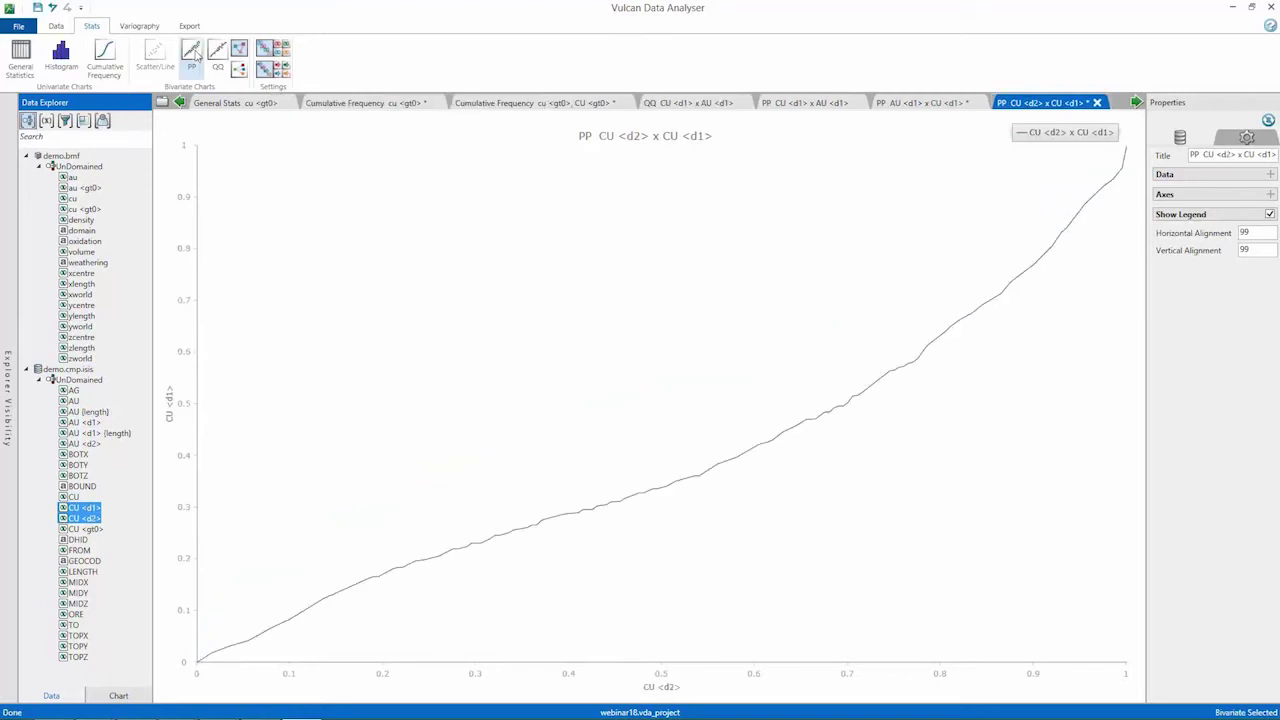
click(1270, 194)
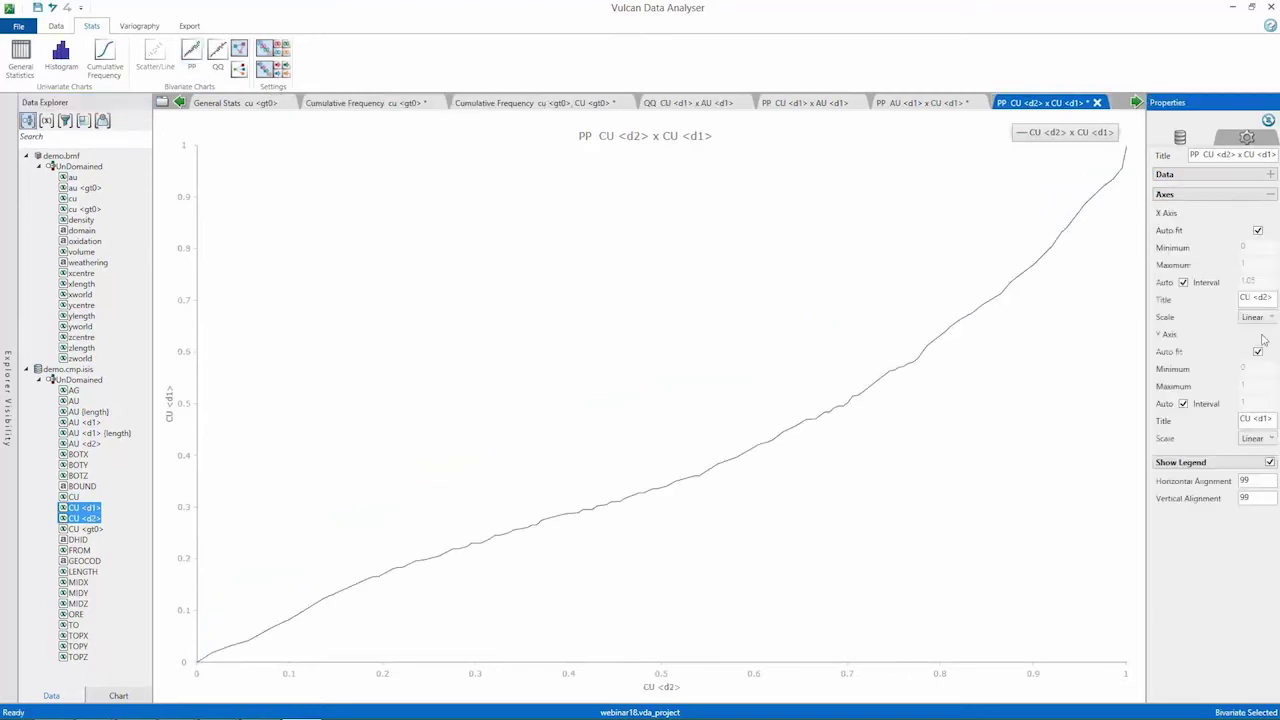
Reselect CU <d1> then CU <d2> and build the reversed PP chart.
click(86, 508)
ctrl+click(90, 518)
click(193, 52)
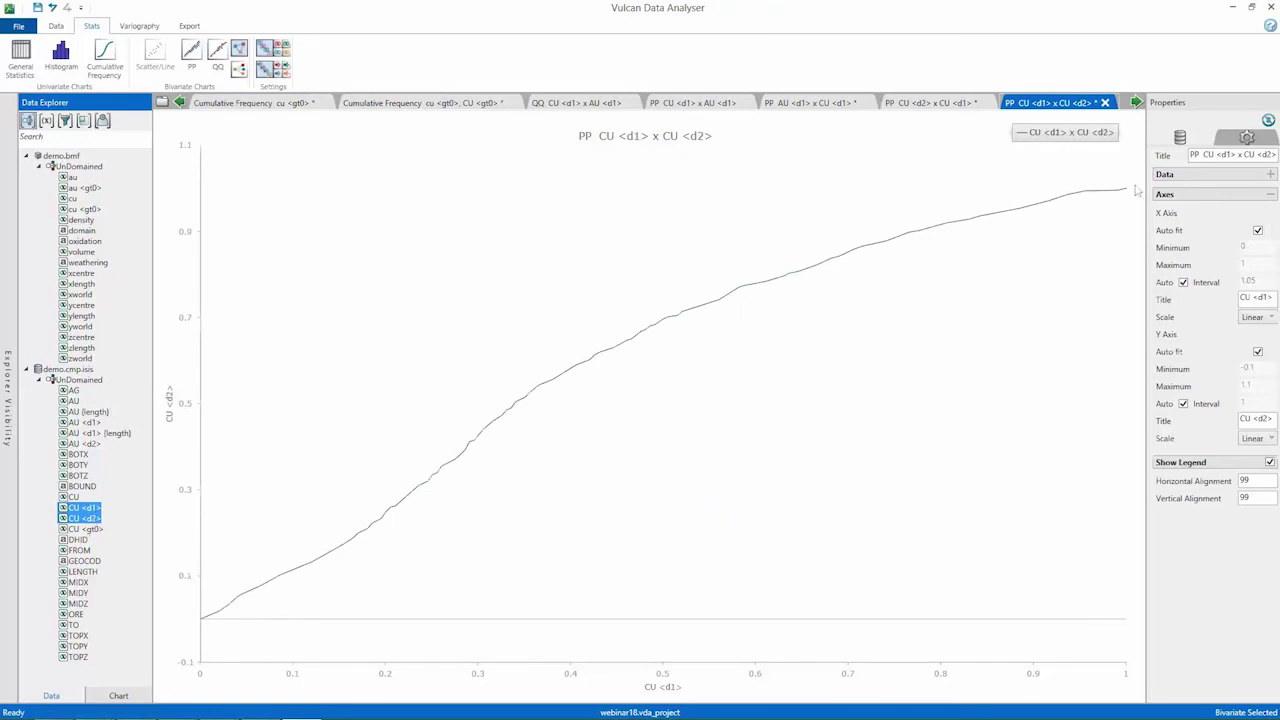